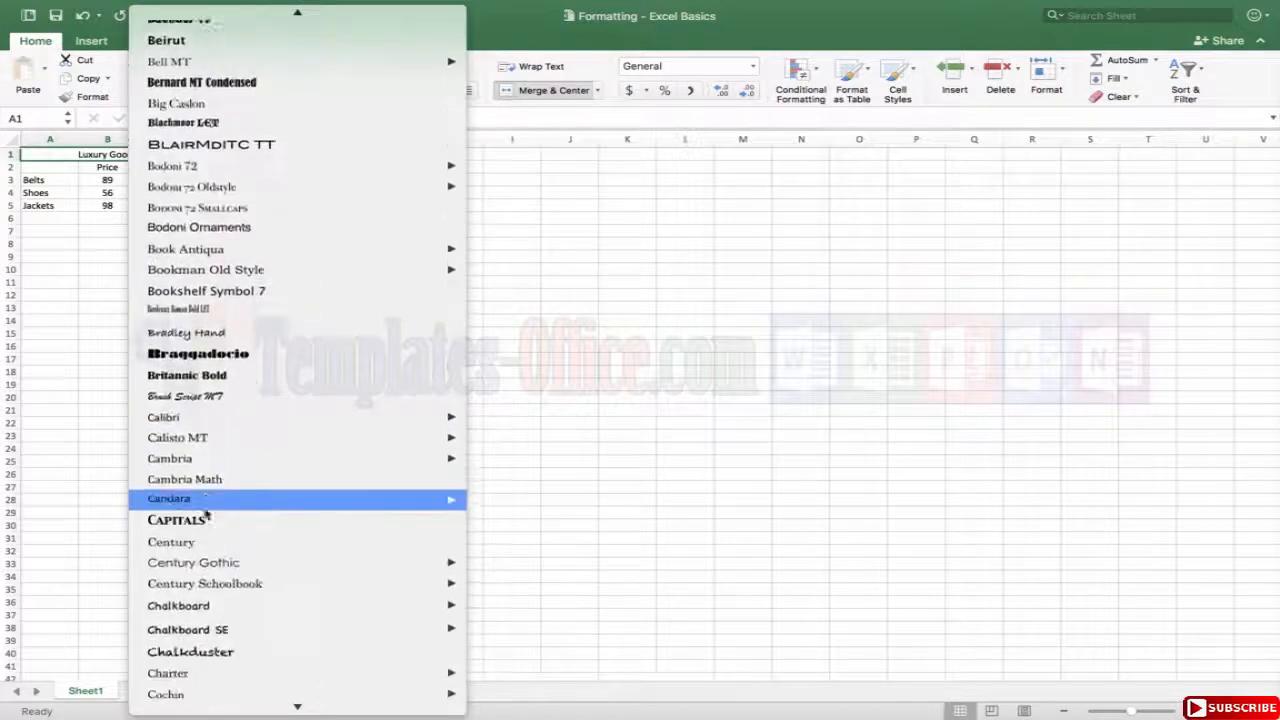
Set the font of the merged title Luxury Goods Incorporated in row 1 to Rockwell Extra Bold
{"action": "scroll", "coordinate": [224, 462], "scroll_direction": "up", "scroll_amount": 15}
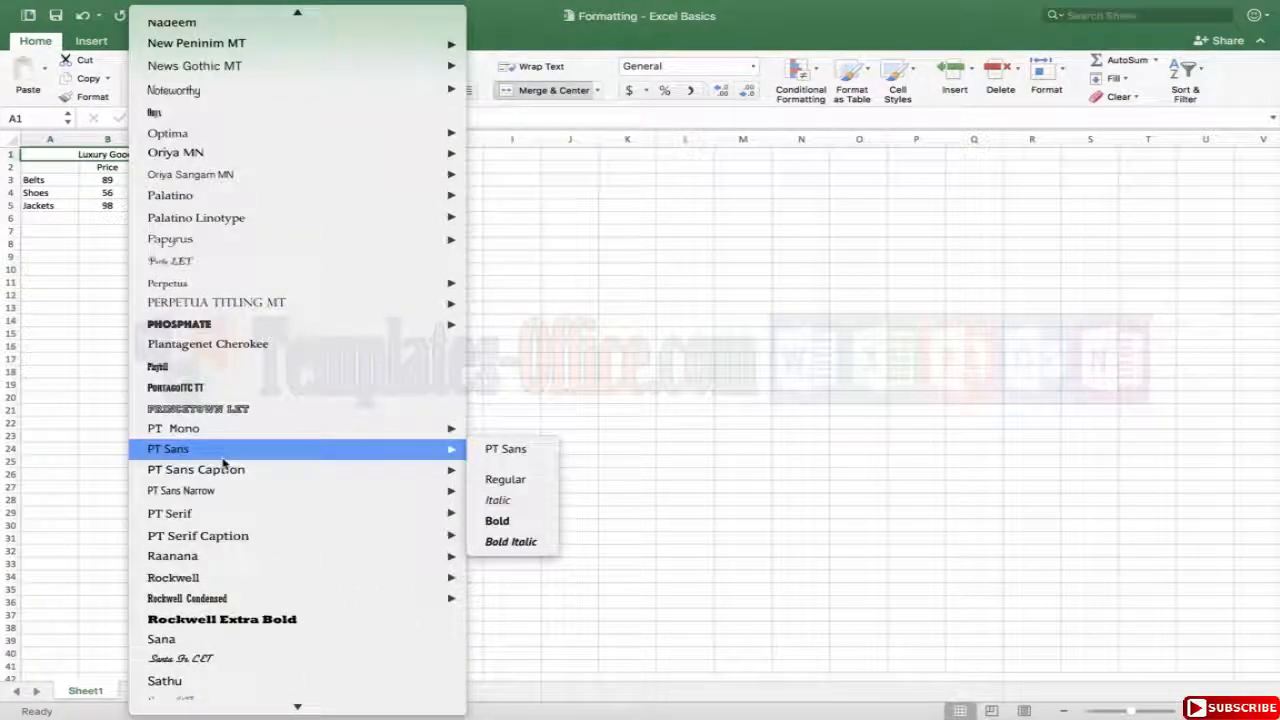
{"action": "left_click", "coordinate": [226, 620]}
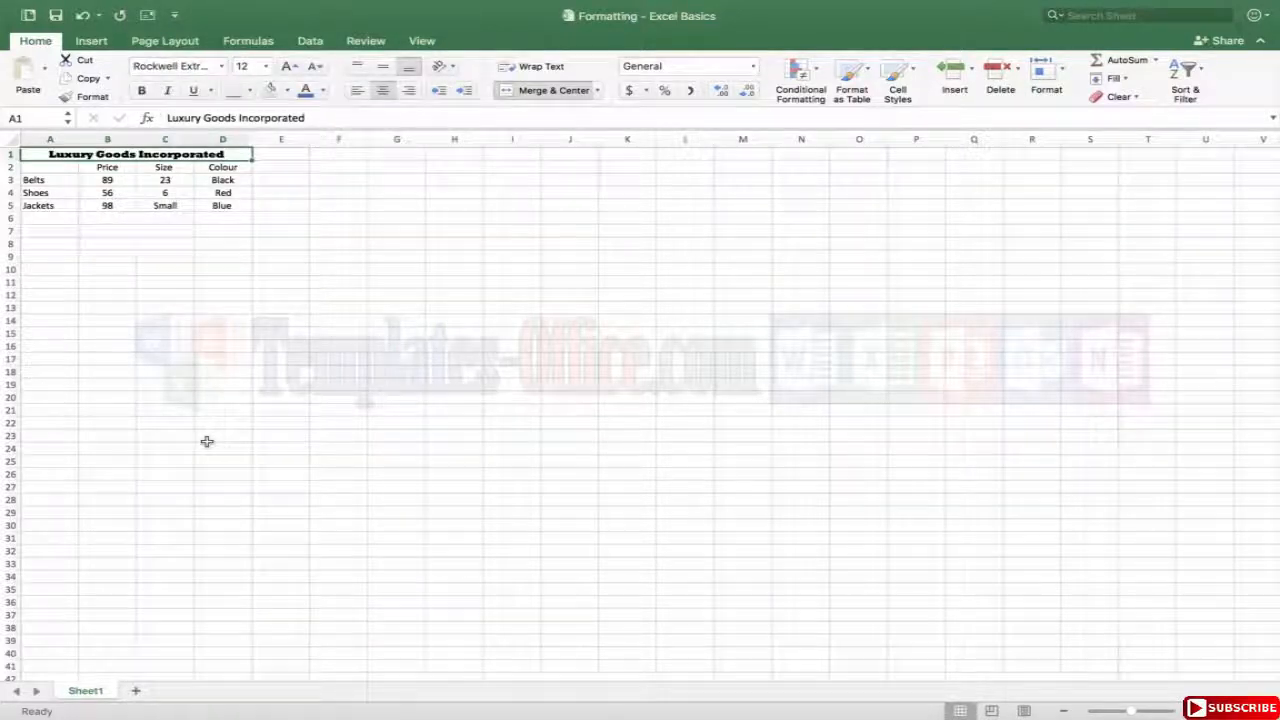
{"action": "left_click", "coordinate": [209, 320]}
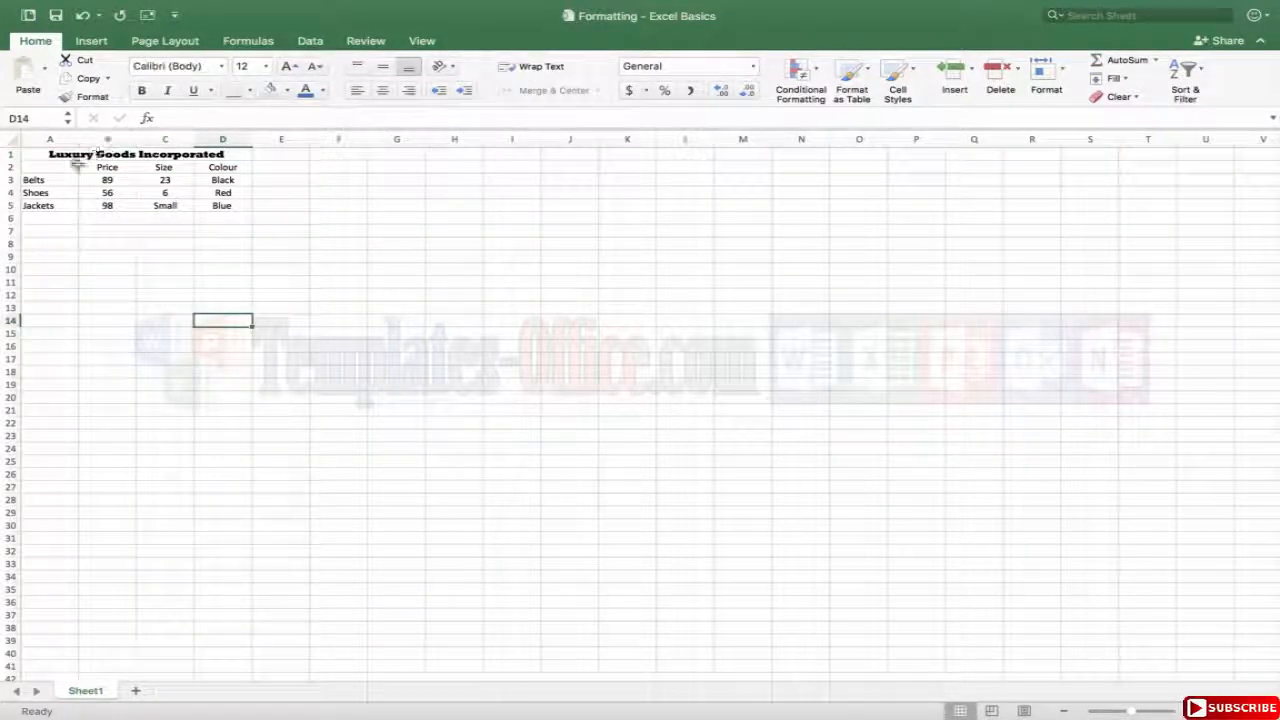
Change the font of the column headings A2:D2 and row labels A3:A5 to Times New Roman
{"action": "left_click_drag", "start_coordinate": [77, 166], "coordinate": [204, 172]}
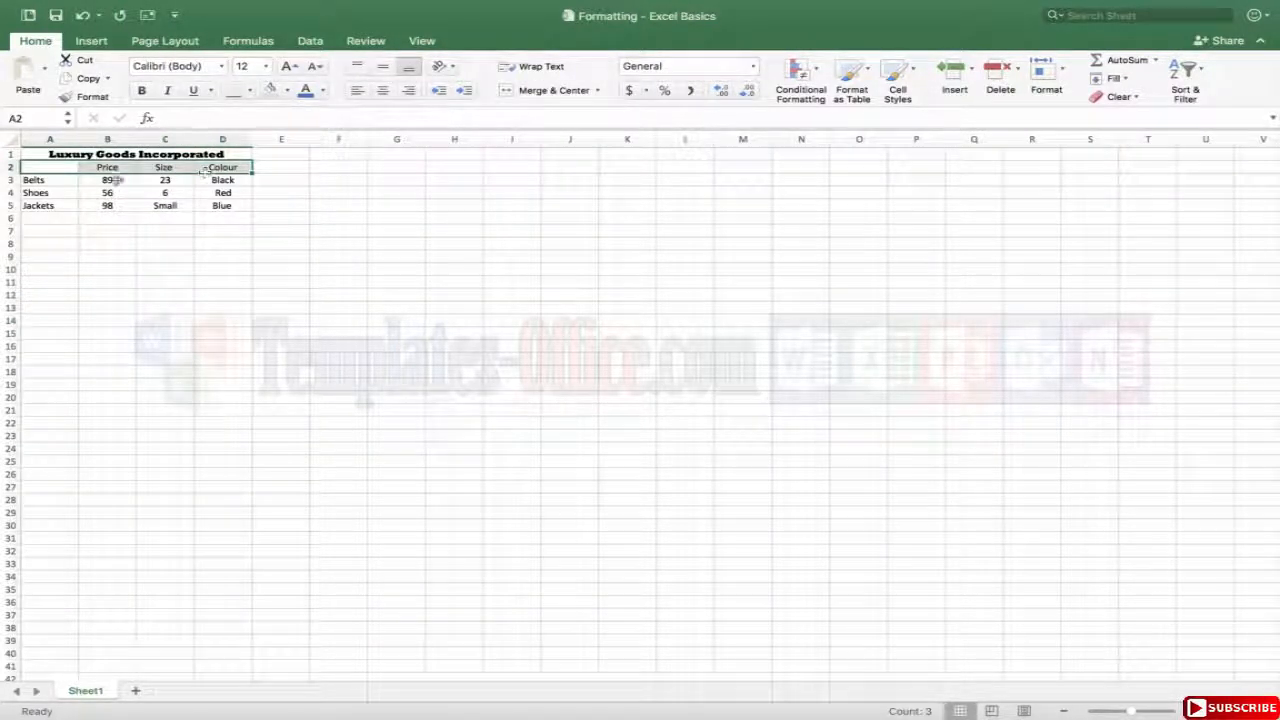
{"action": "left_click_drag", "start_coordinate": [47, 205], "coordinate": [47, 182]}
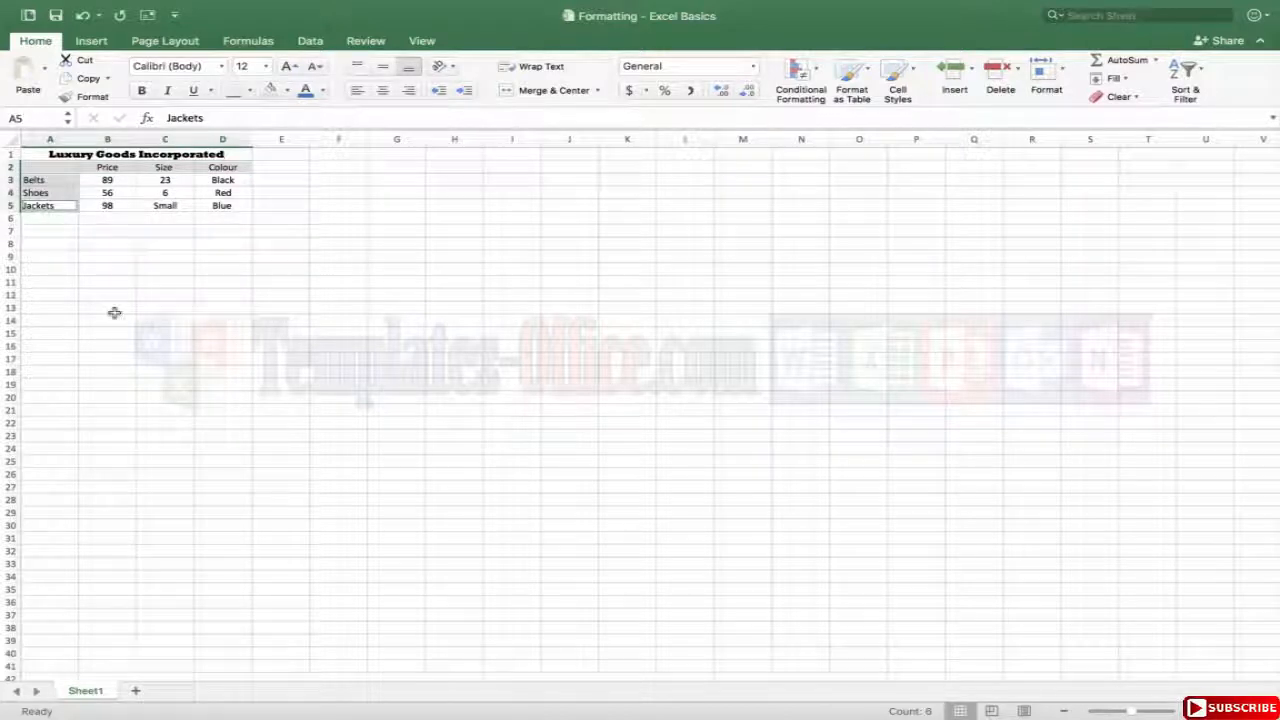
{"action": "left_click", "coordinate": [222, 68]}
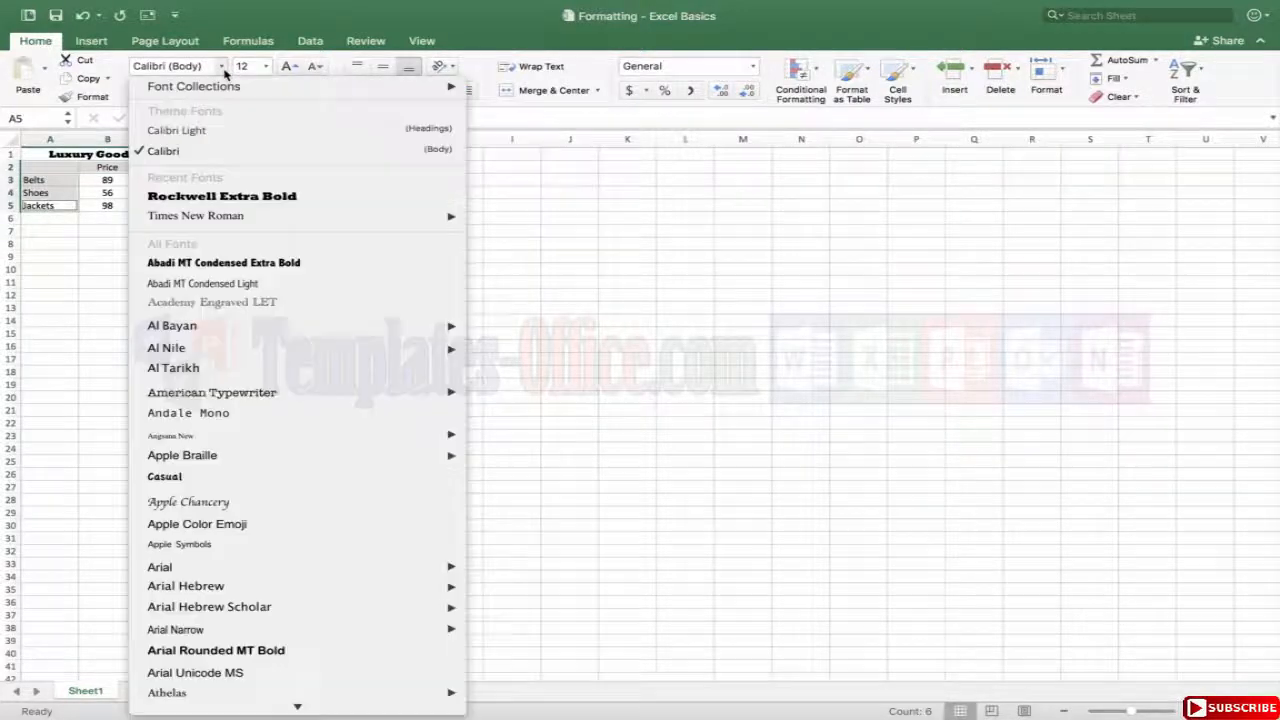
{"action": "left_click", "coordinate": [212, 216]}
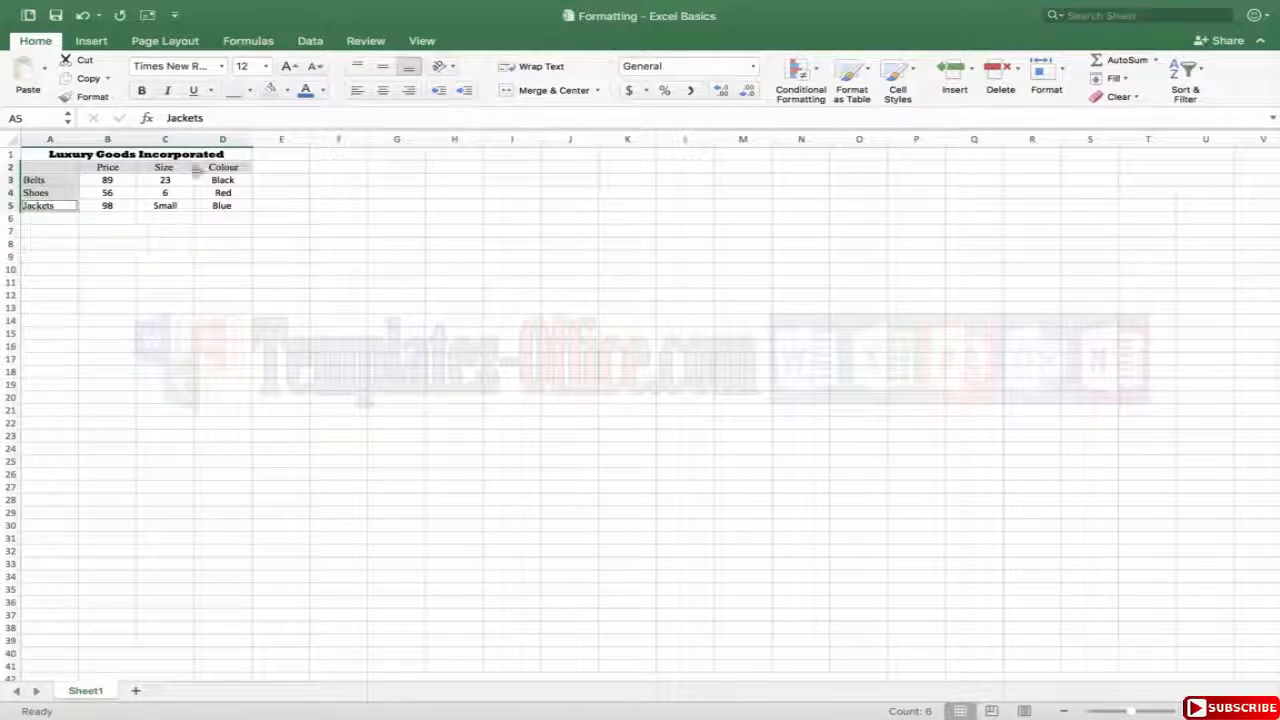
Fill the column headings A2:D2 and row labels A3:A5 with a medium blue theme colour
{"action": "left_click", "coordinate": [287, 90]}
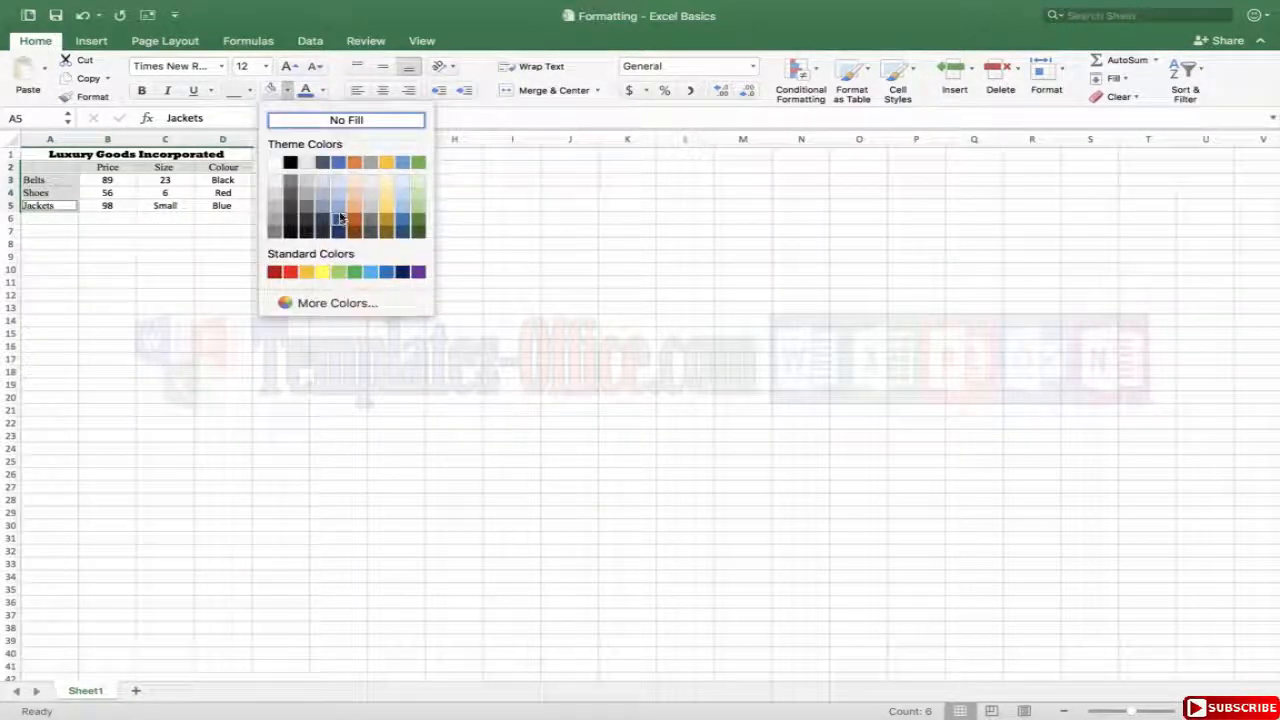
{"action": "left_click", "coordinate": [340, 213]}
{"action": "left_click", "coordinate": [312, 284]}
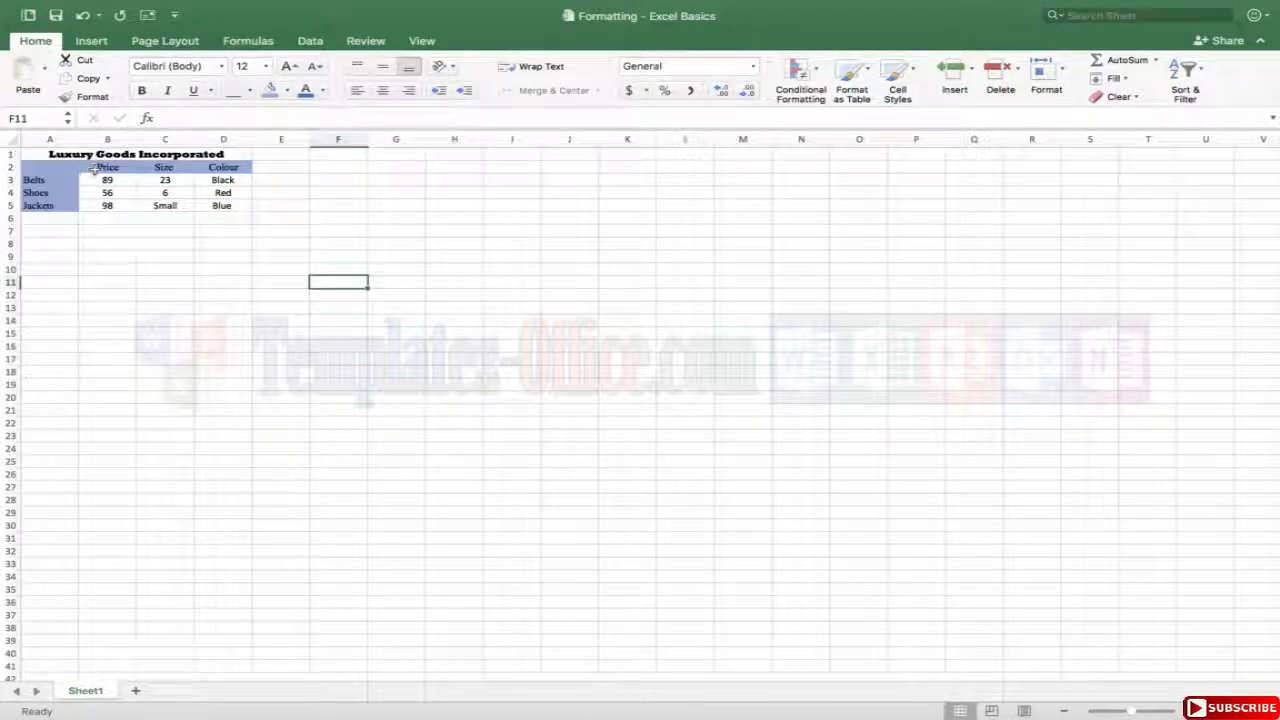
{"action": "left_click", "coordinate": [153, 266]}
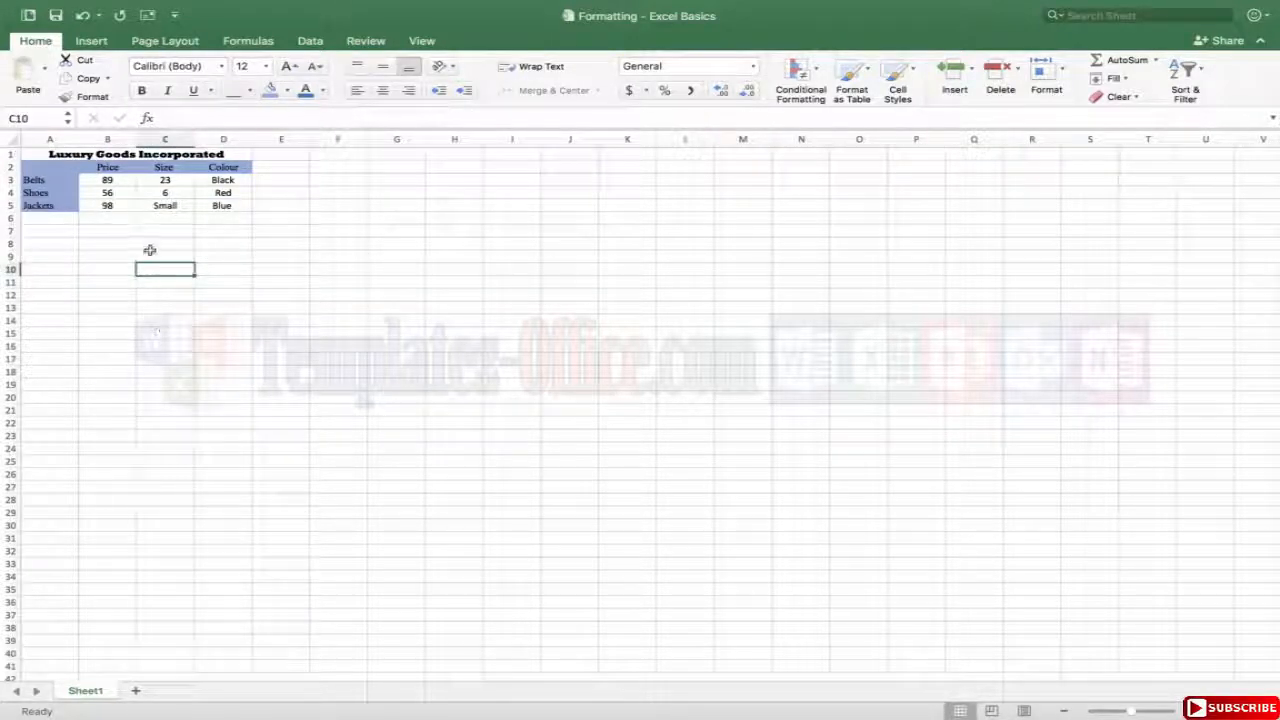
Fill the column headings A2:D2 and row labels A3:A5 with the darkest blue theme shade
{"action": "left_click", "coordinate": [41, 168]}
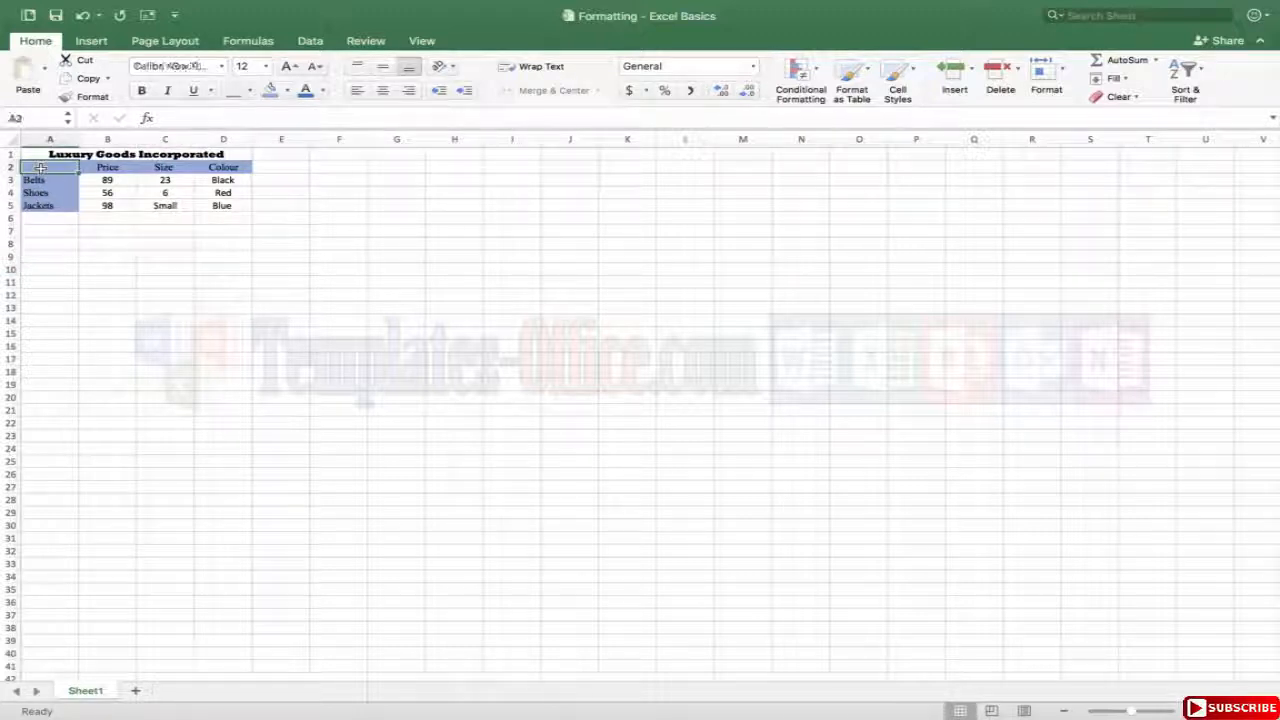
{"action": "left_click_drag", "start_coordinate": [44, 168], "coordinate": [222, 168]}
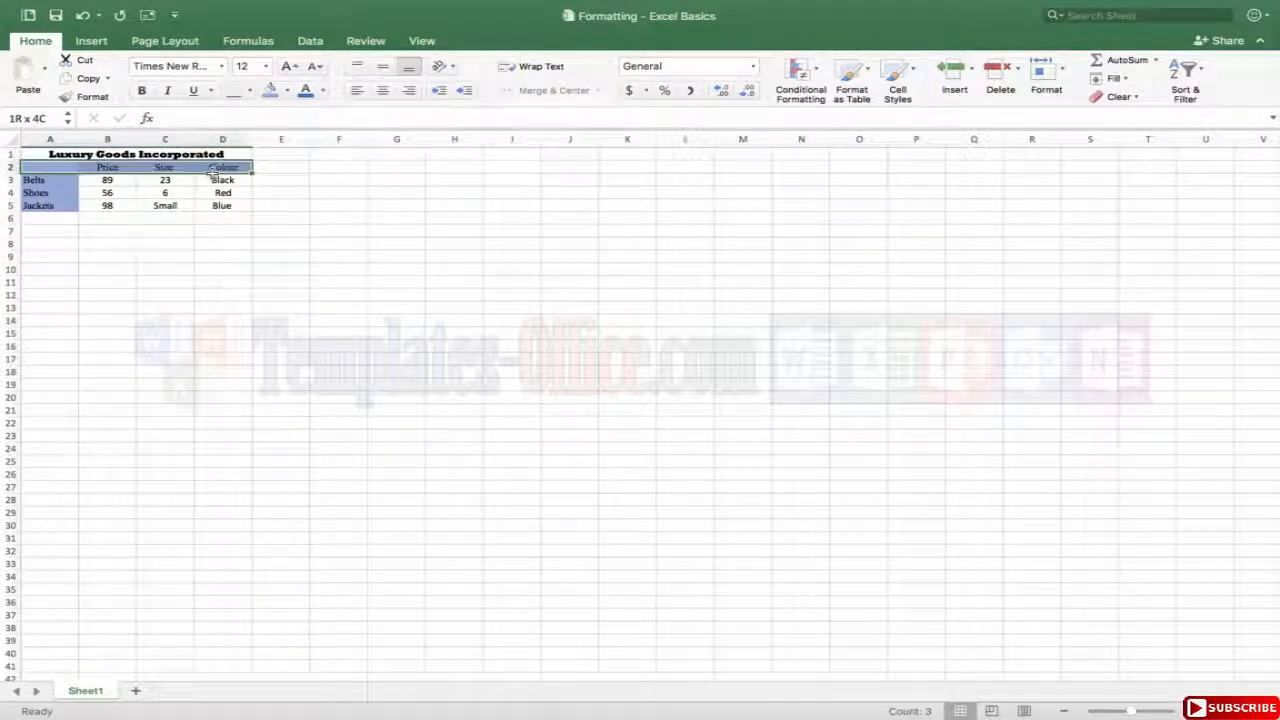
{"action": "left_click_drag", "start_coordinate": [45, 205], "coordinate": [45, 180]}
{"action": "left_click", "coordinate": [287, 90]}
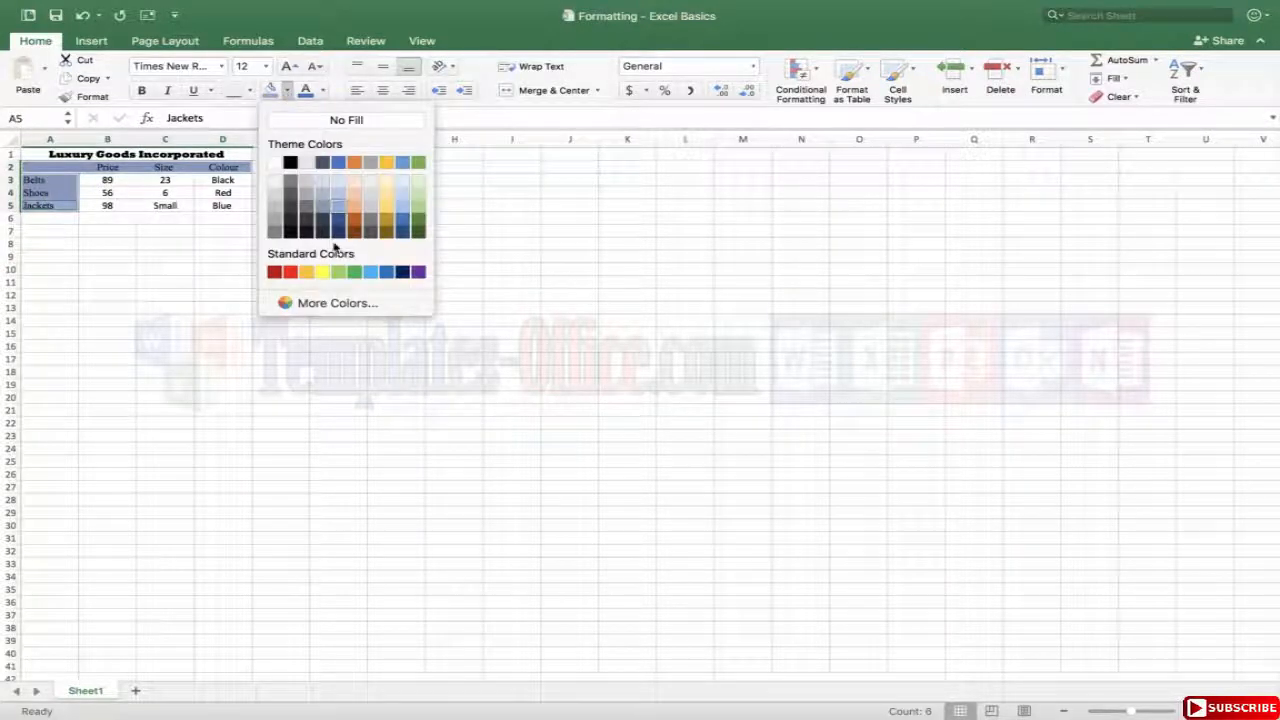
{"action": "left_click", "coordinate": [338, 231]}
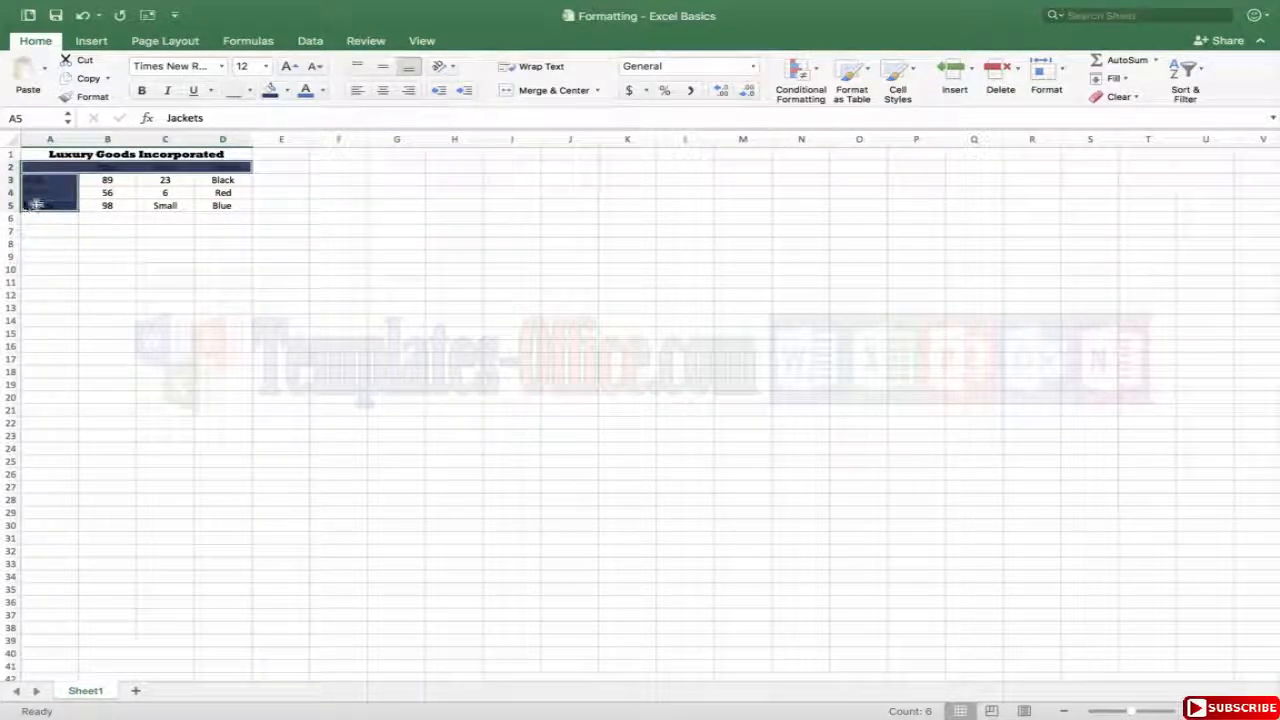
Set the text colour of the column headings and row labels to white
{"action": "left_click", "coordinate": [322, 91]}
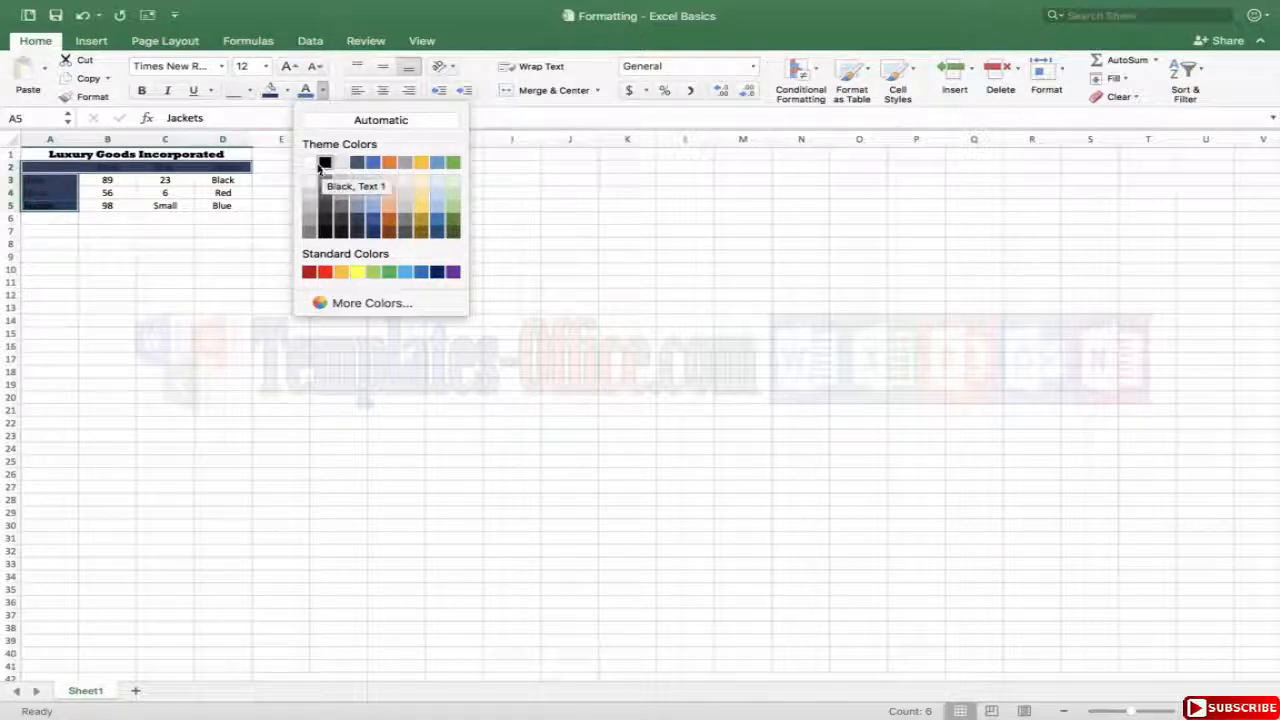
{"action": "left_click", "coordinate": [308, 168]}
{"action": "left_click", "coordinate": [83, 255]}
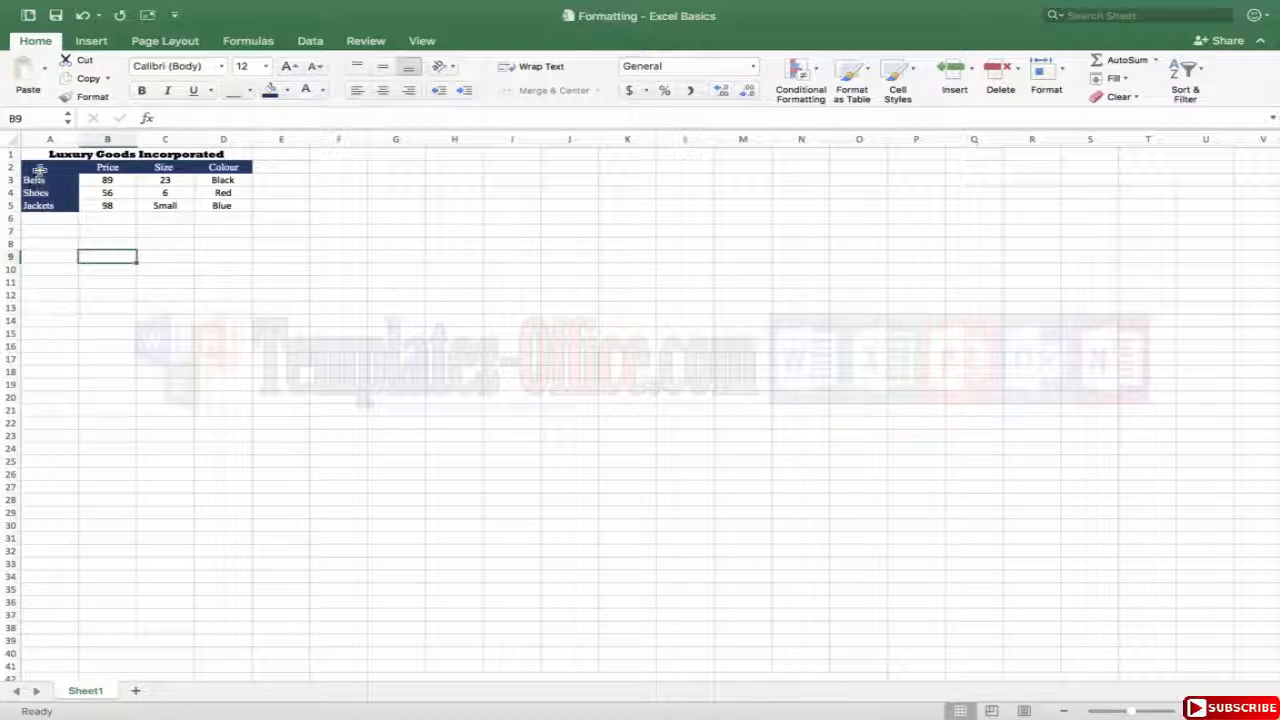
Increase the font size of the column headings and row labels to 14 and make them bold
{"action": "left_click", "coordinate": [38, 203]}
{"action": "left_click_drag", "start_coordinate": [38, 203], "coordinate": [223, 168]}
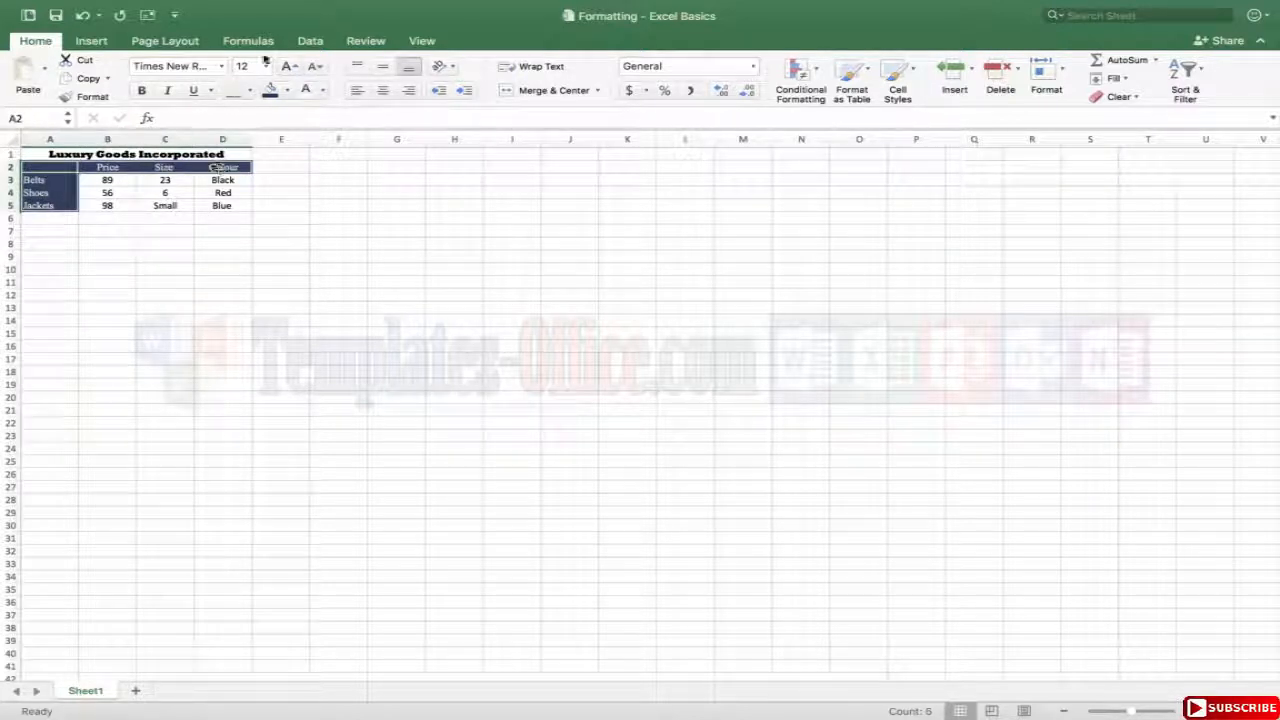
{"action": "left_click", "coordinate": [288, 67]}
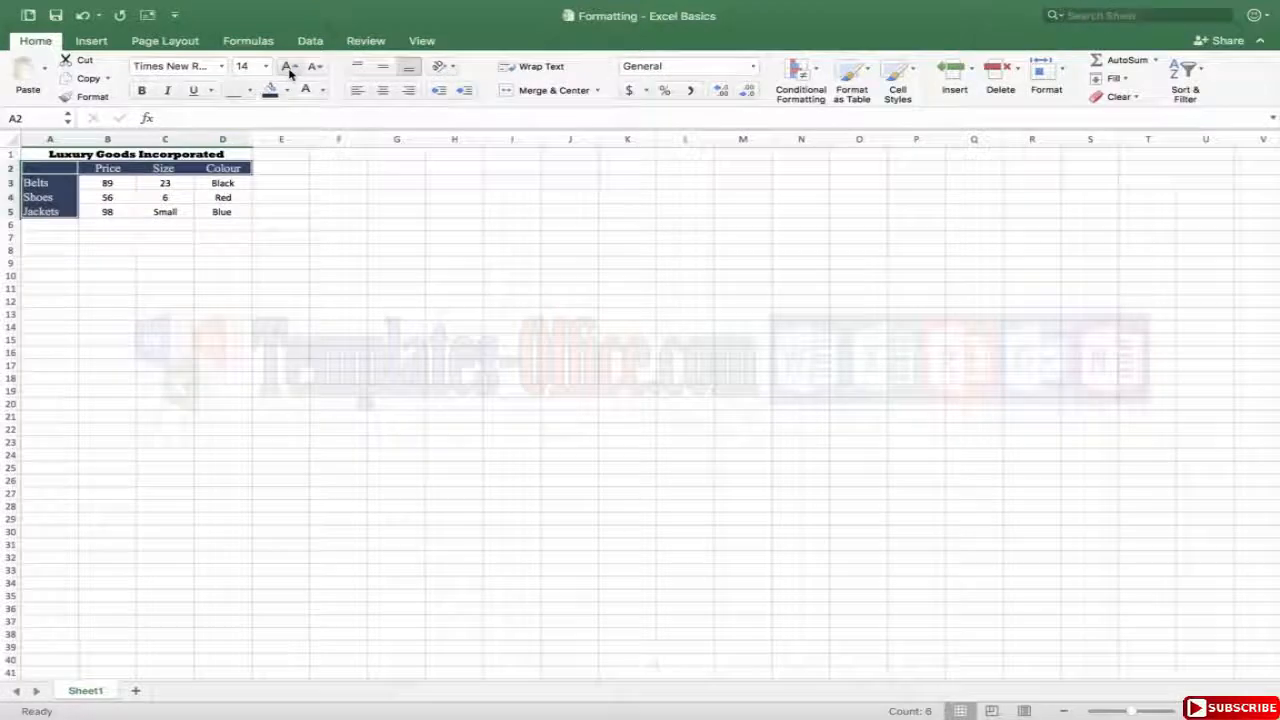
{"action": "left_click", "coordinate": [141, 90]}
{"action": "left_click", "coordinate": [169, 428]}
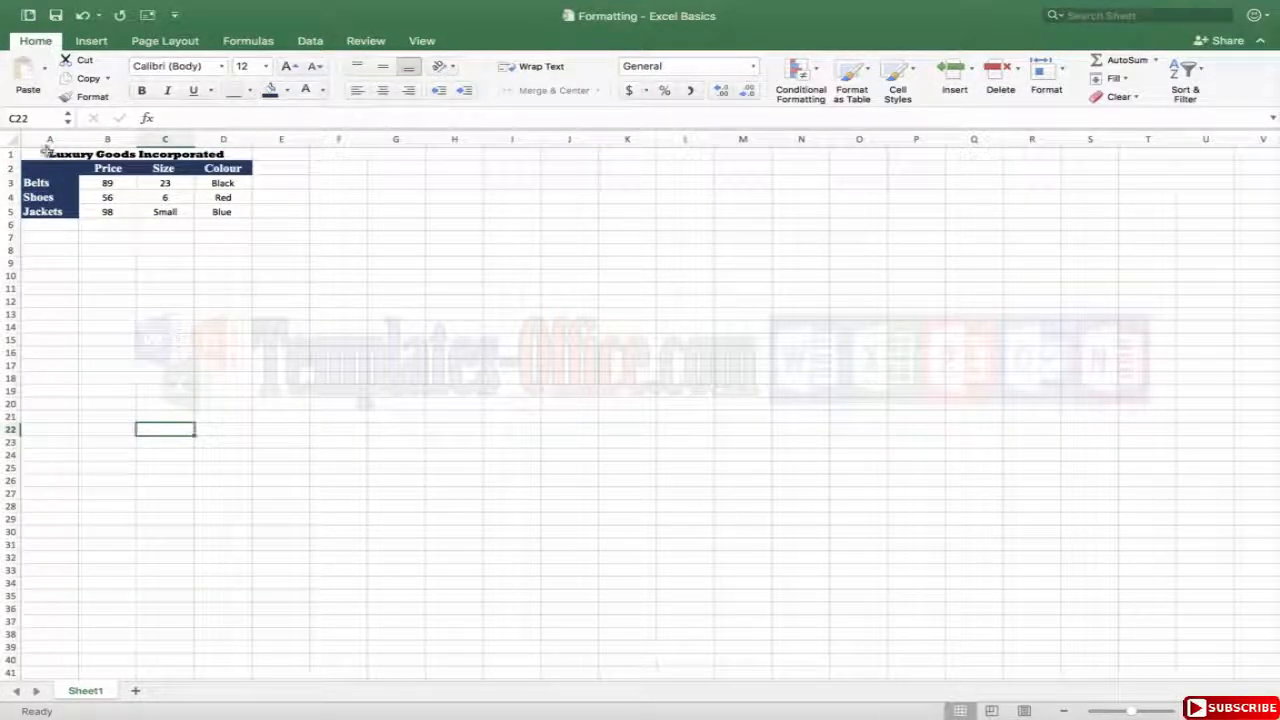
Increase the font size of the Luxury Goods Incorporated title to 14
{"action": "left_click_drag", "start_coordinate": [46, 153], "coordinate": [179, 163]}
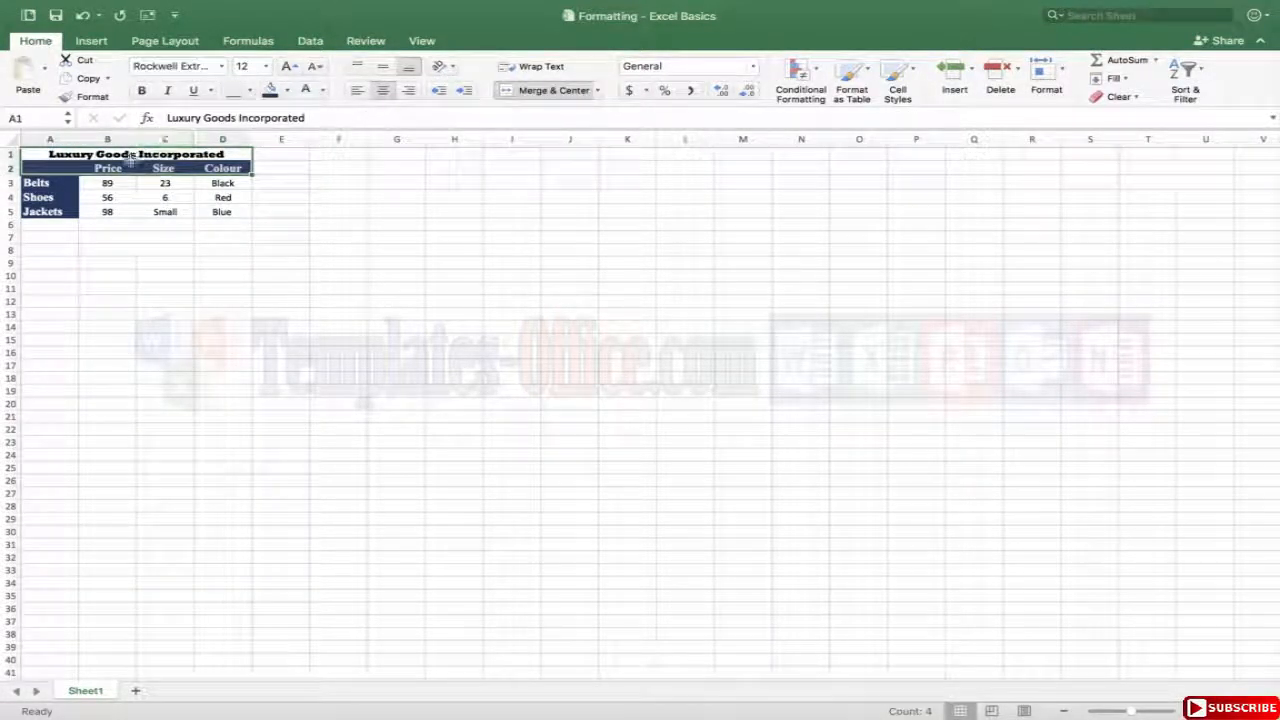
{"action": "left_click", "coordinate": [289, 66]}
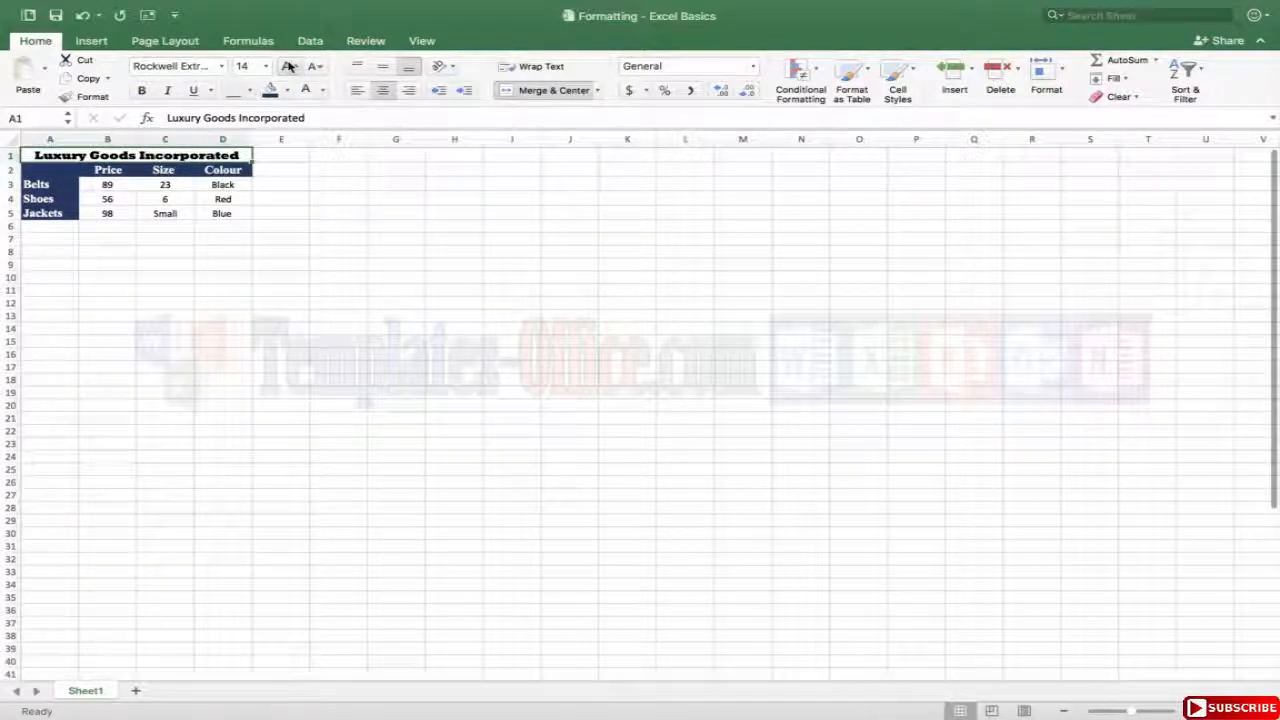
{"action": "left_click", "coordinate": [259, 289]}
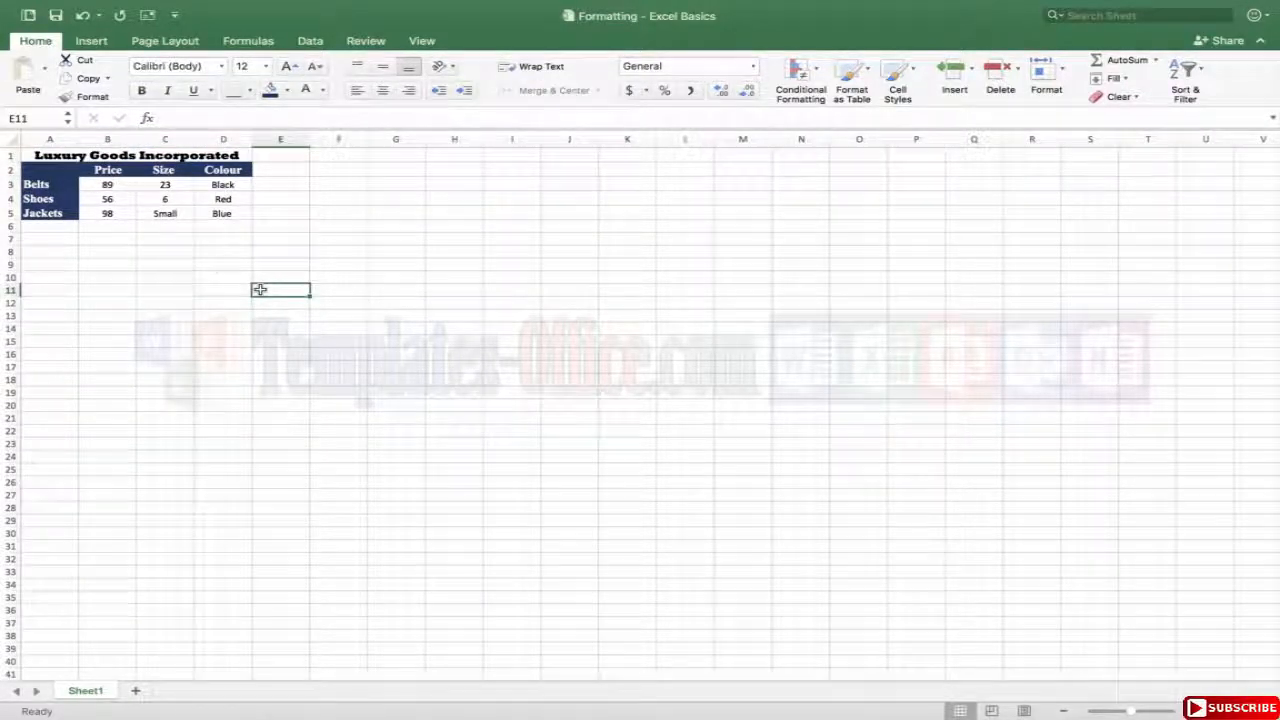
Set the text colour of the data cells B3:D5 to the orange theme colour
{"action": "left_click_drag", "start_coordinate": [97, 179], "coordinate": [217, 215]}
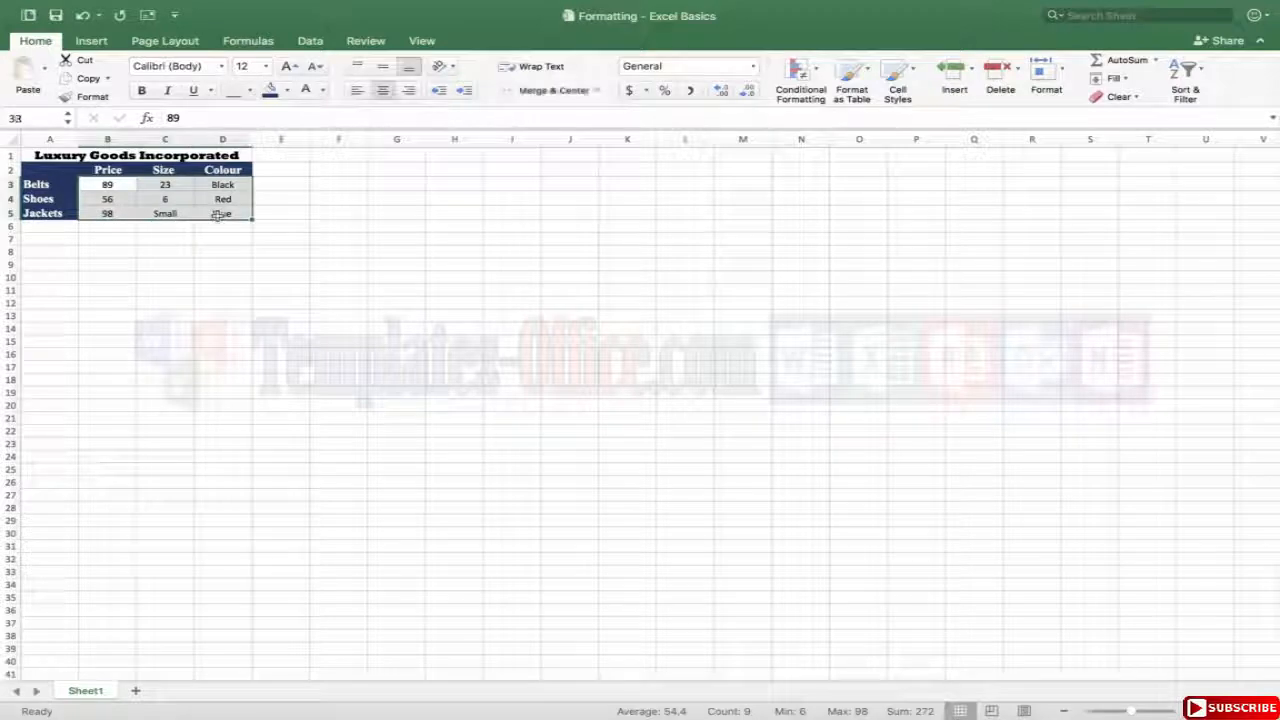
{"action": "left_click", "coordinate": [289, 92]}
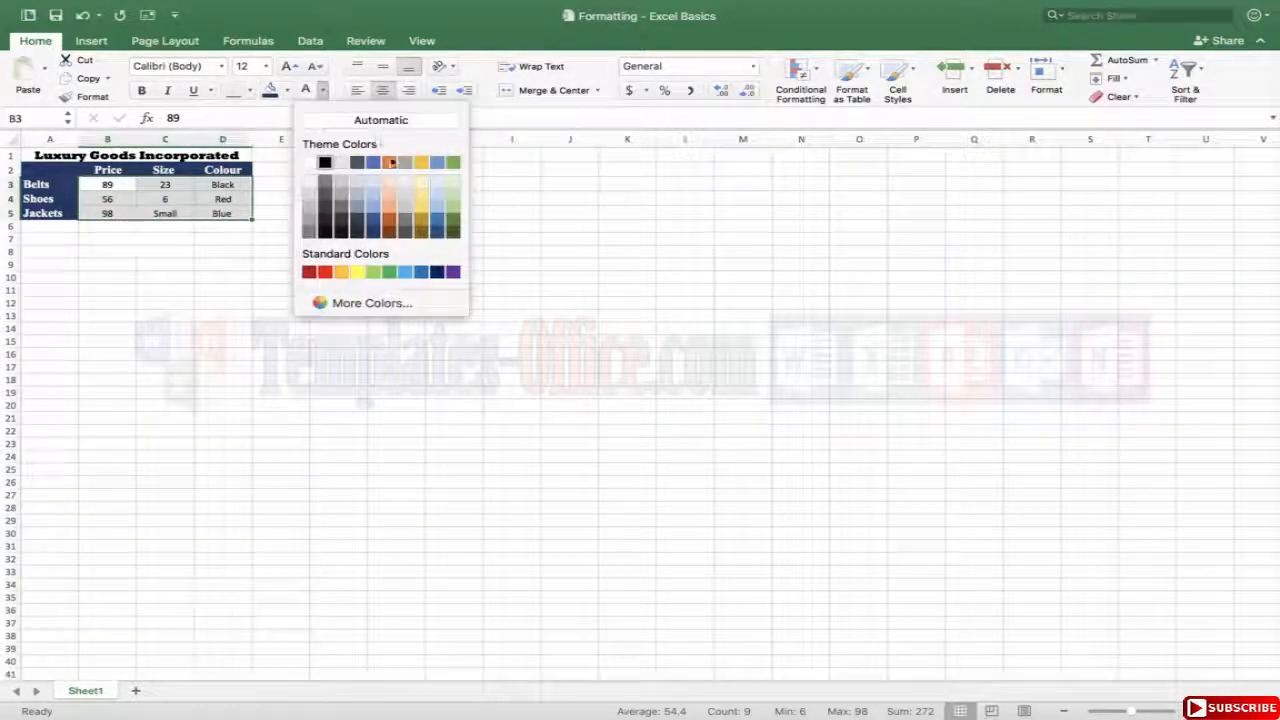
{"action": "left_click", "coordinate": [394, 170]}
{"action": "left_click", "coordinate": [345, 288]}
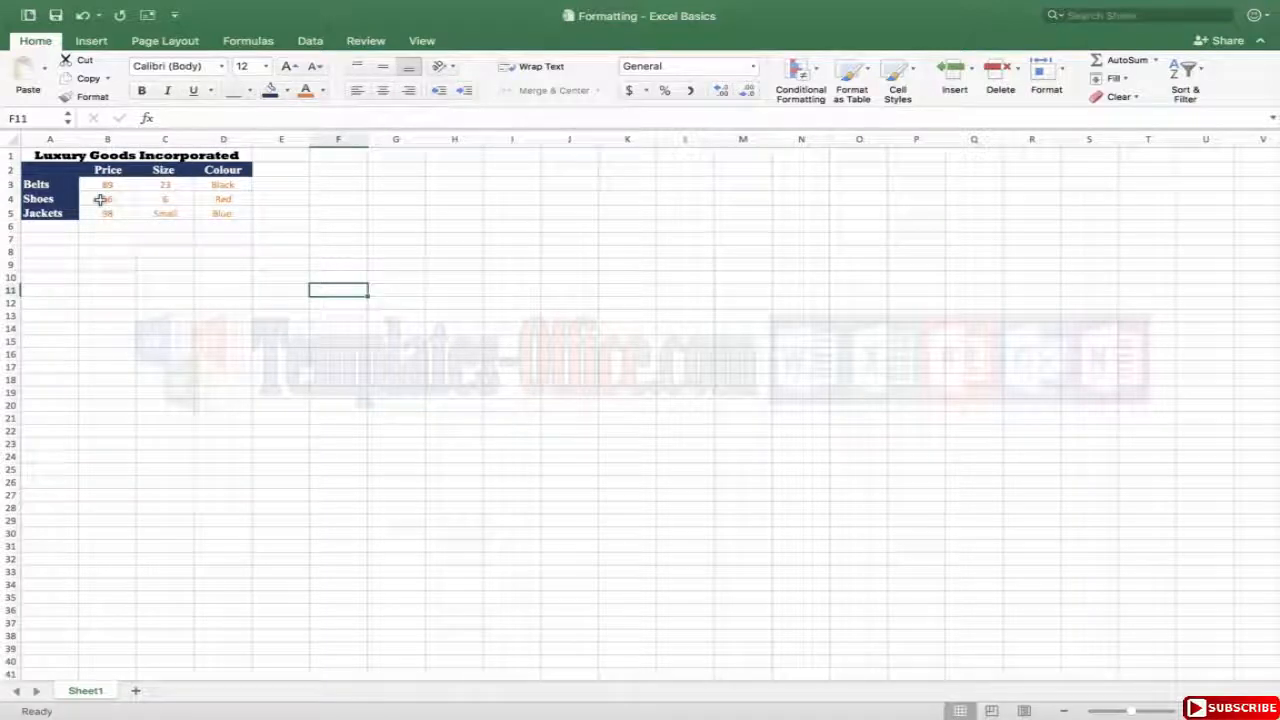
Try a black fill on the data cells B3:D5 and undo it
{"action": "left_click_drag", "start_coordinate": [100, 187], "coordinate": [230, 212]}
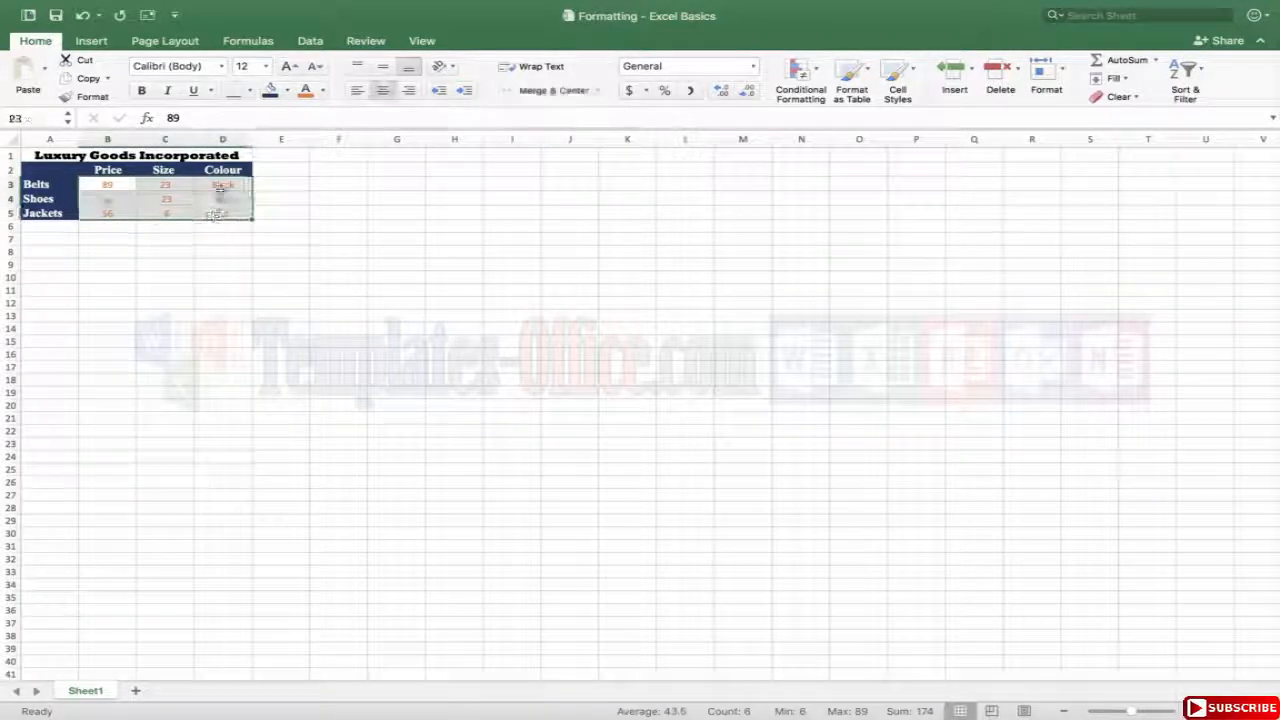
{"action": "left_click", "coordinate": [287, 90]}
{"action": "left_click", "coordinate": [289, 163]}
{"action": "left_click", "coordinate": [271, 277]}
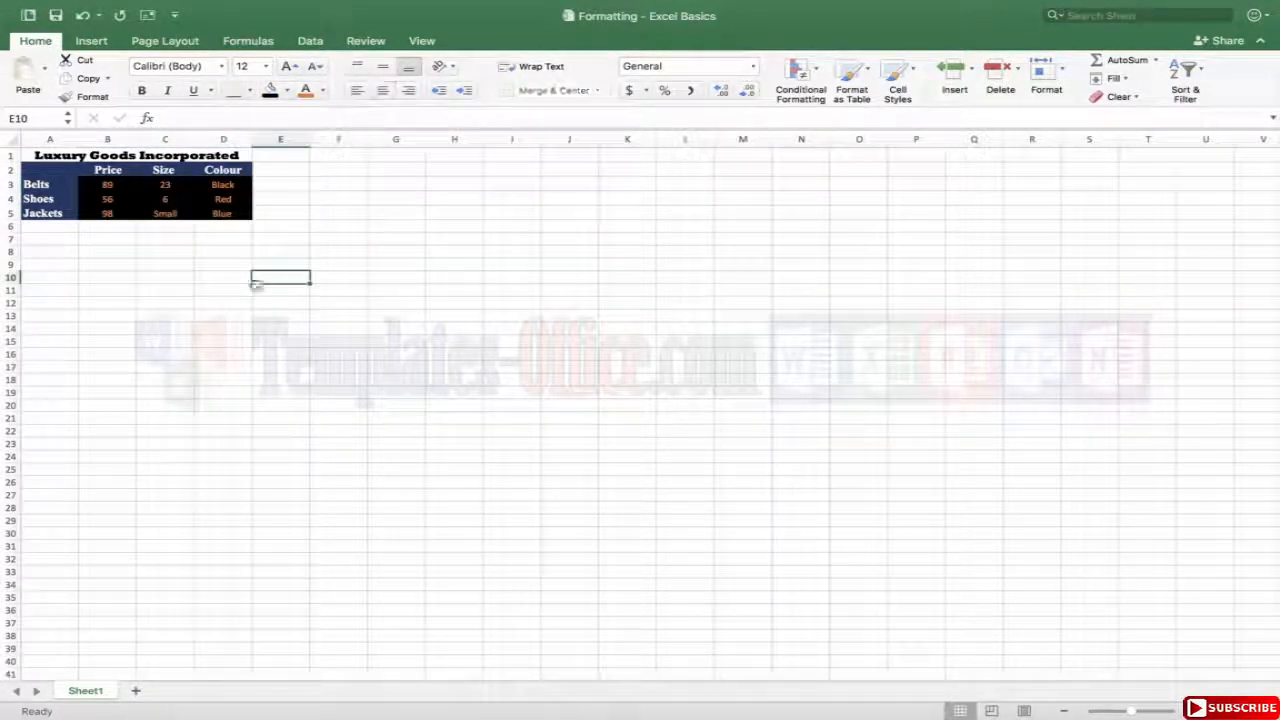
{"action": "left_click_drag", "start_coordinate": [254, 280], "coordinate": [93, 328]}
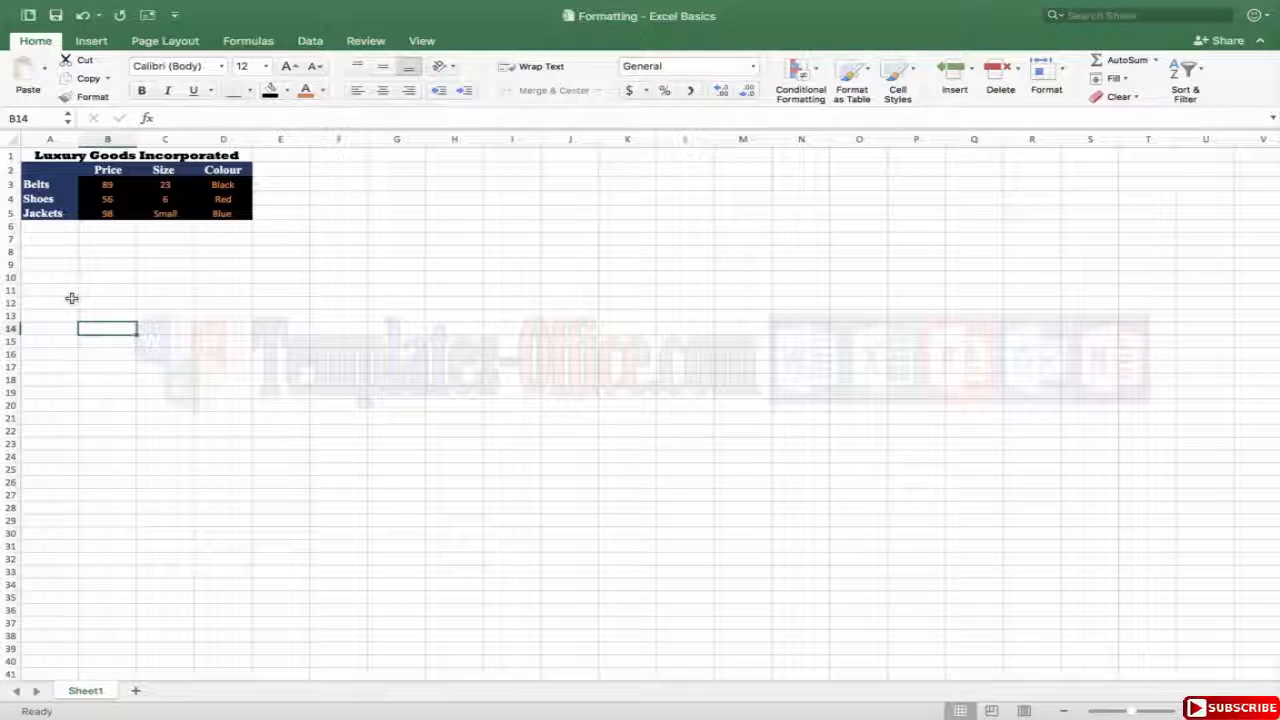
{"action": "left_click", "coordinate": [83, 15]}
{"action": "left_click", "coordinate": [113, 225]}
Set the text colour of the data cells B3:D5 to black
{"action": "left_click_drag", "start_coordinate": [112, 186], "coordinate": [222, 213]}
{"action": "left_click", "coordinate": [324, 91]}
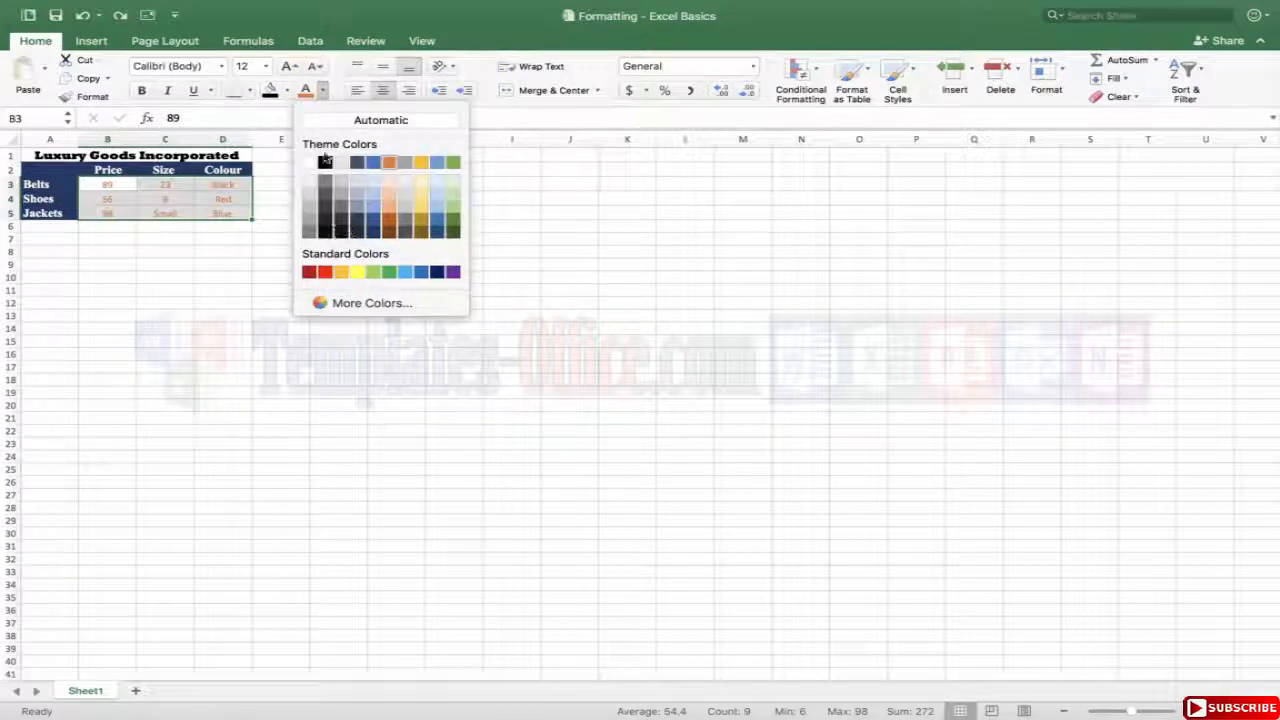
{"action": "left_click", "coordinate": [325, 161]}
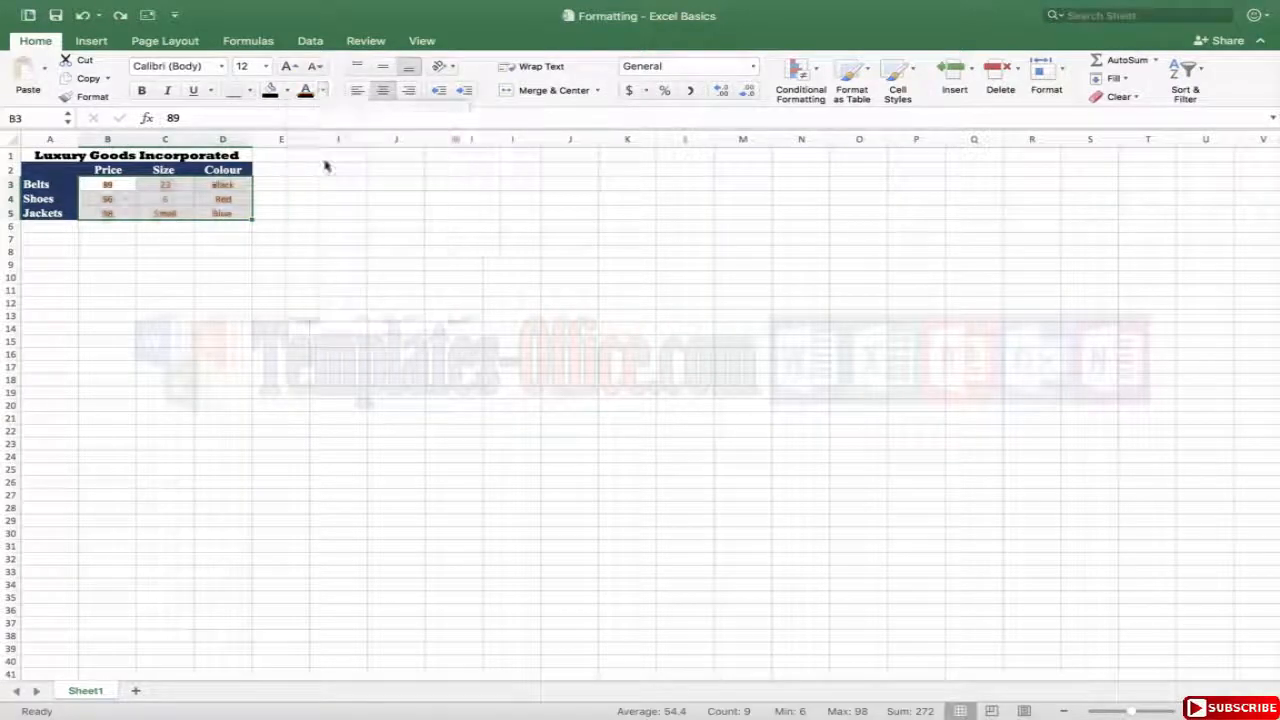
{"action": "left_click", "coordinate": [286, 91]}
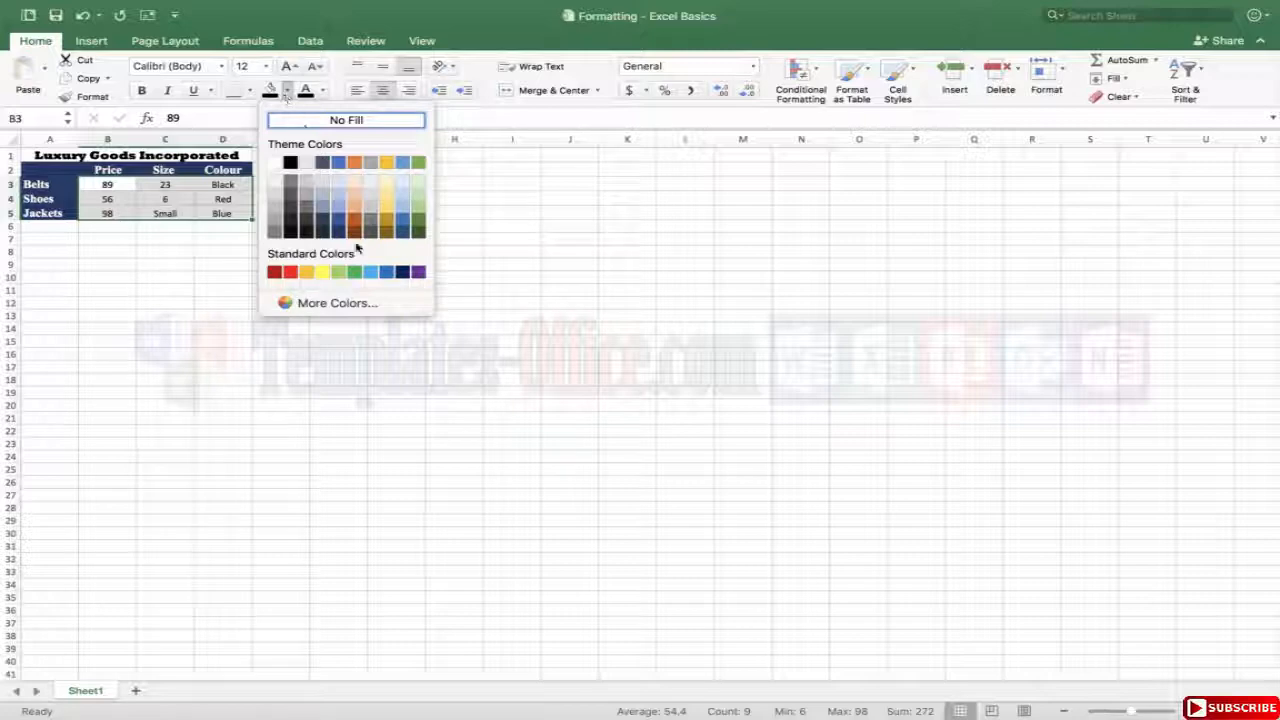
{"action": "left_click", "coordinate": [213, 300]}
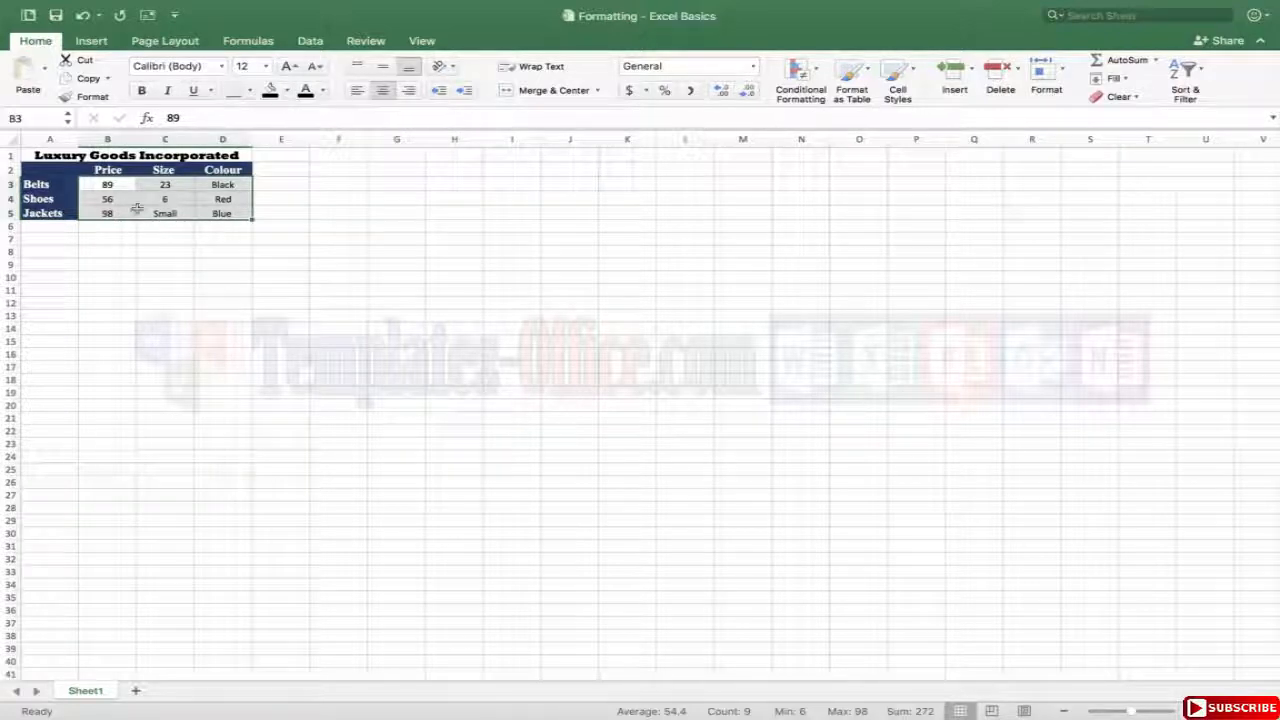
{"action": "left_click", "coordinate": [133, 210]}
{"action": "left_click", "coordinate": [94, 244]}
Try a black fill on the Belts label in A3 and undo it
{"action": "left_click_drag", "start_coordinate": [48, 184], "coordinate": [48, 212]}
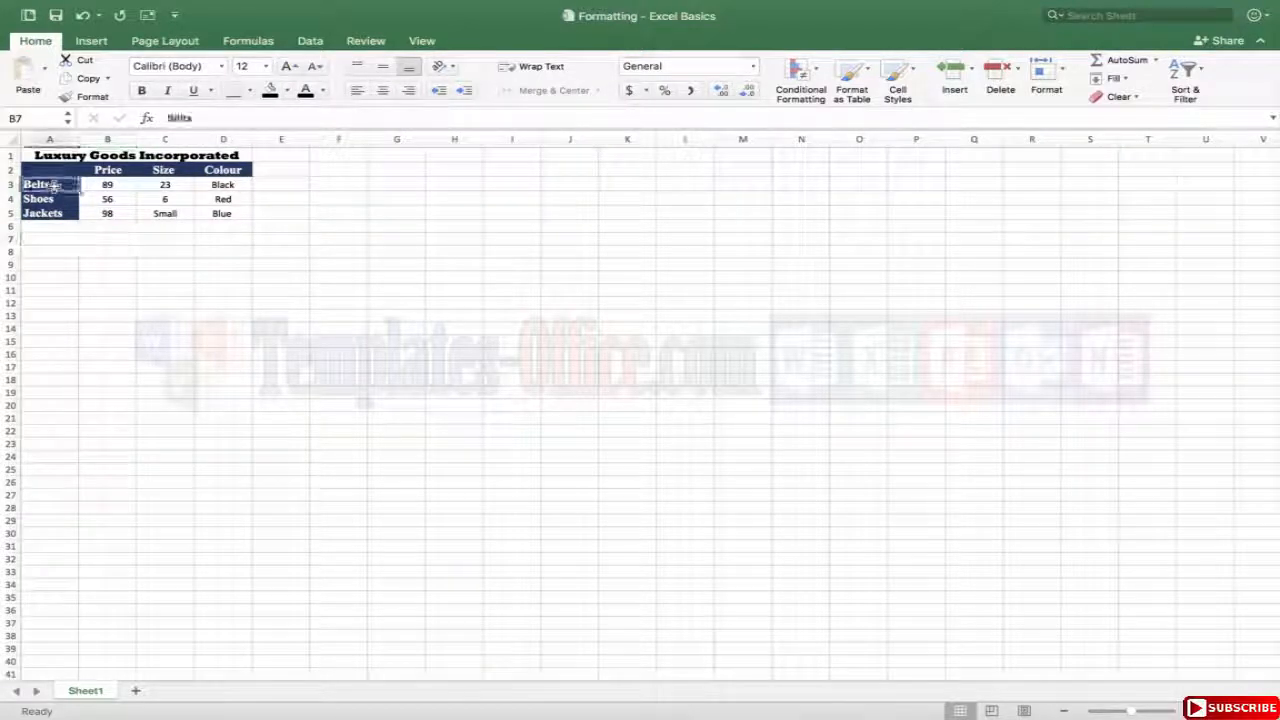
{"action": "left_click", "coordinate": [270, 91]}
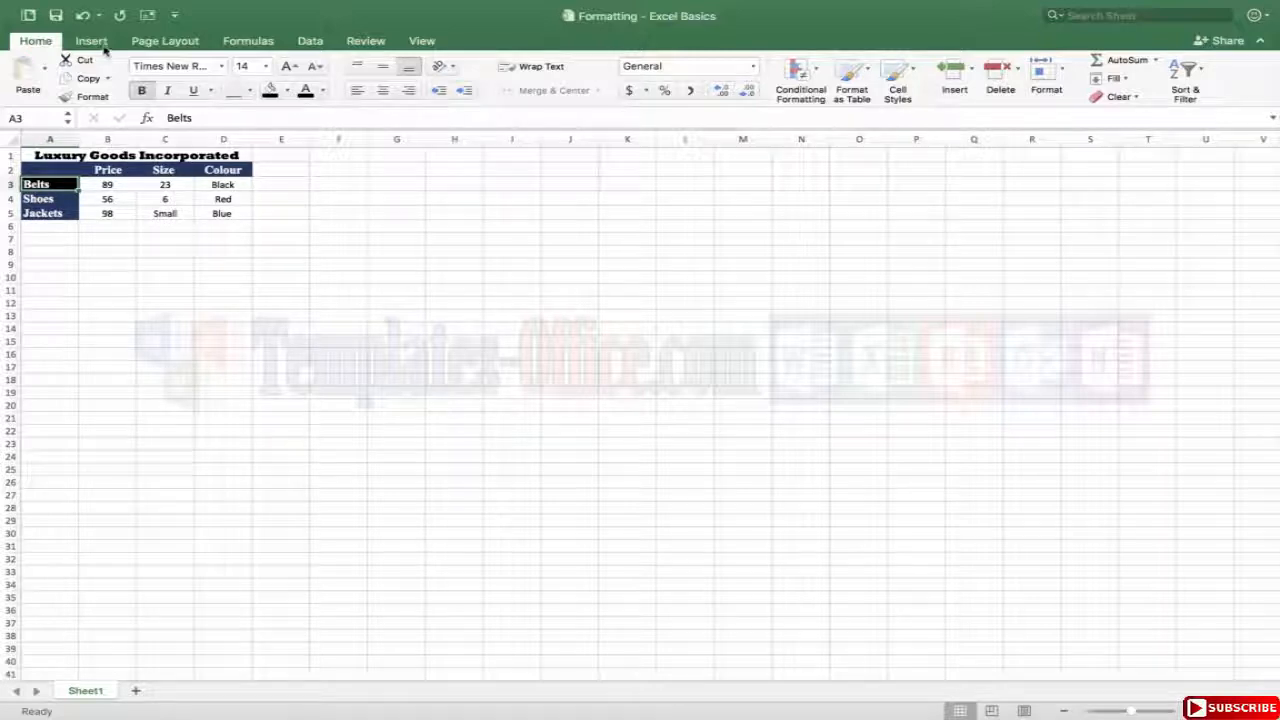
{"action": "left_click", "coordinate": [83, 16]}
Fill the data cells B3:D5 with the orange theme colour
{"action": "left_click_drag", "start_coordinate": [104, 184], "coordinate": [205, 213]}
{"action": "left_click", "coordinate": [288, 90]}
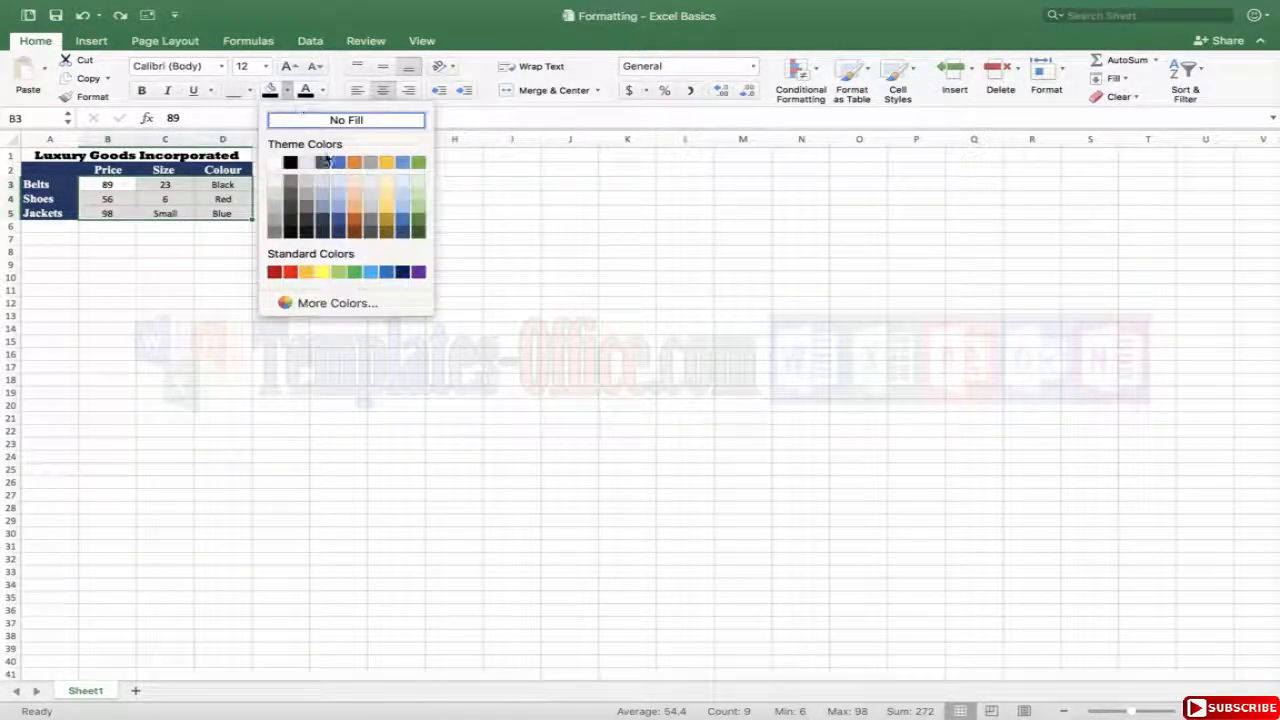
{"action": "left_click", "coordinate": [356, 163]}
{"action": "left_click", "coordinate": [284, 328]}
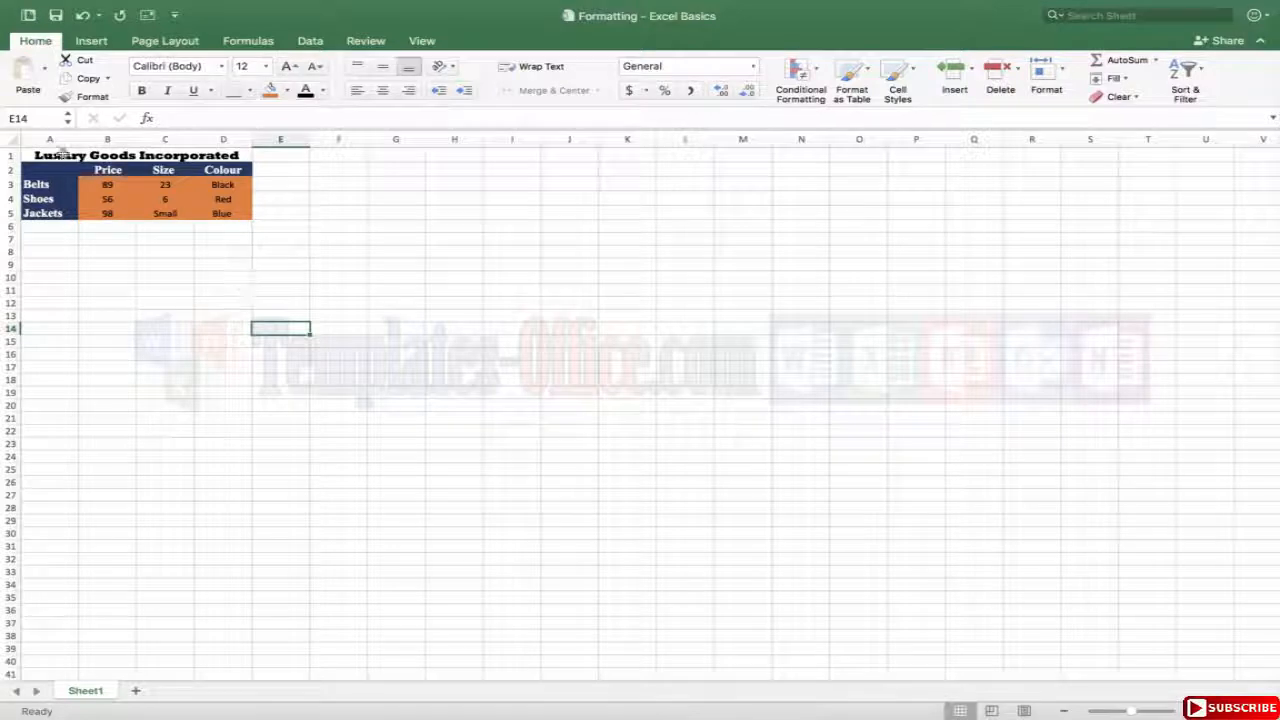
Try the orange fill on the entire columns A to D and undo it
{"action": "left_click_drag", "start_coordinate": [49, 141], "coordinate": [224, 141]}
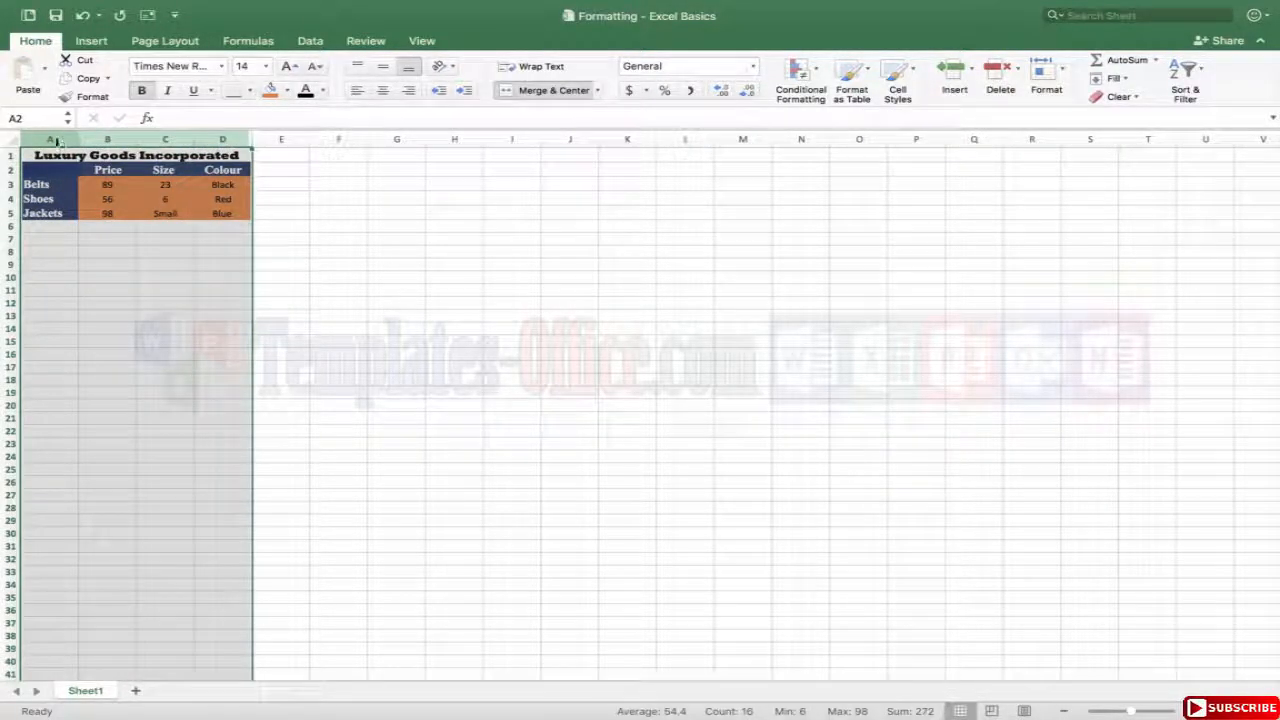
{"action": "left_click", "coordinate": [270, 90]}
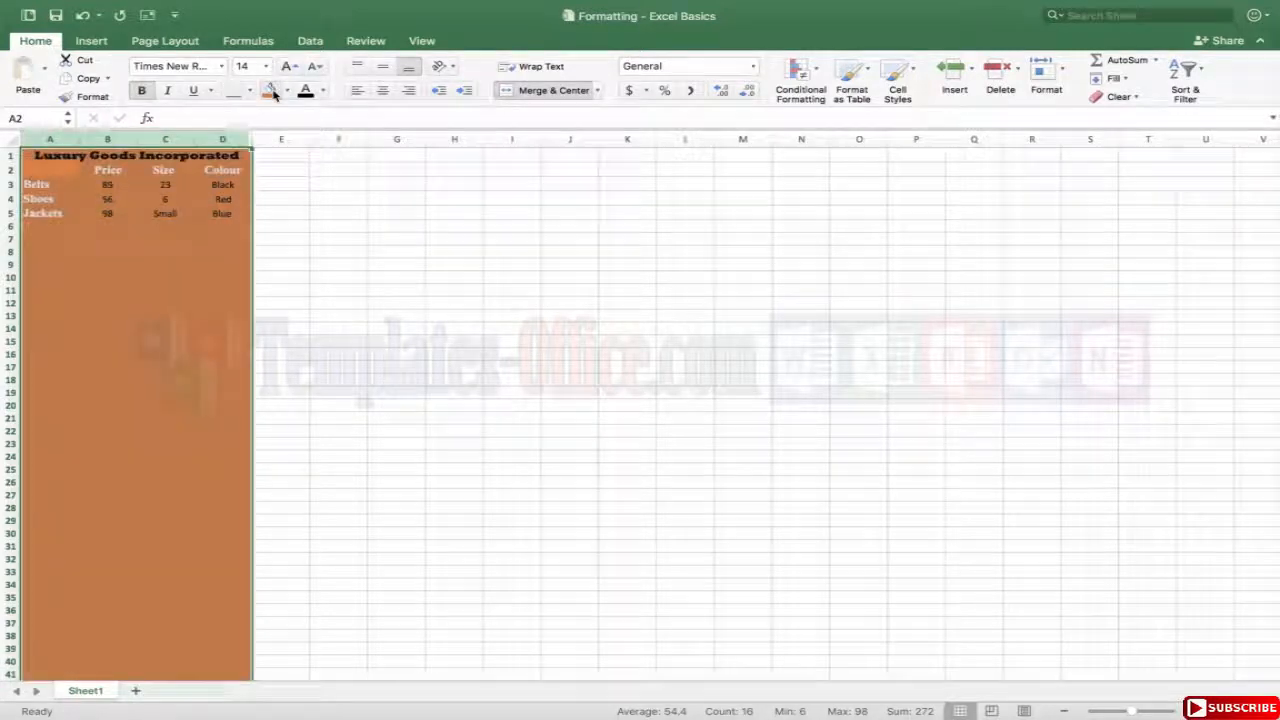
{"action": "left_click", "coordinate": [262, 247]}
{"action": "left_click_drag", "start_coordinate": [245, 156], "coordinate": [197, 568]}
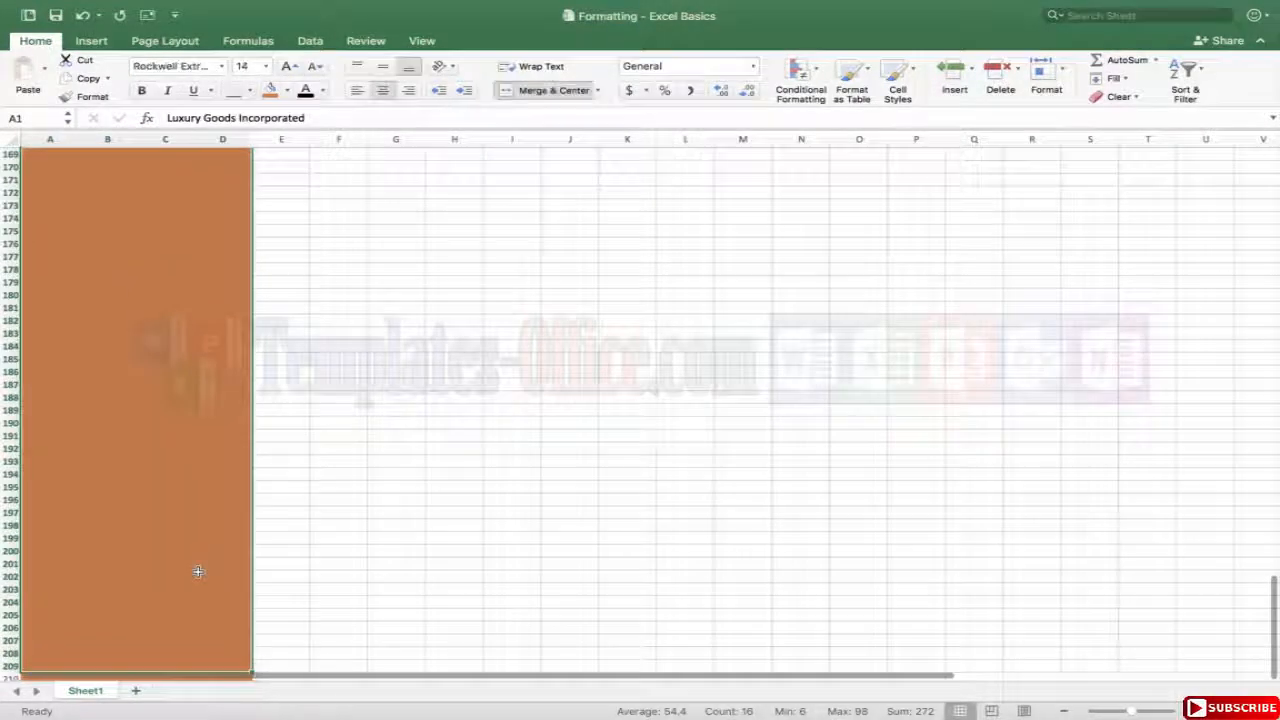
{"action": "left_click", "coordinate": [163, 369]}
{"action": "scroll", "coordinate": [163, 369], "scroll_direction": "up", "scroll_amount": 15}
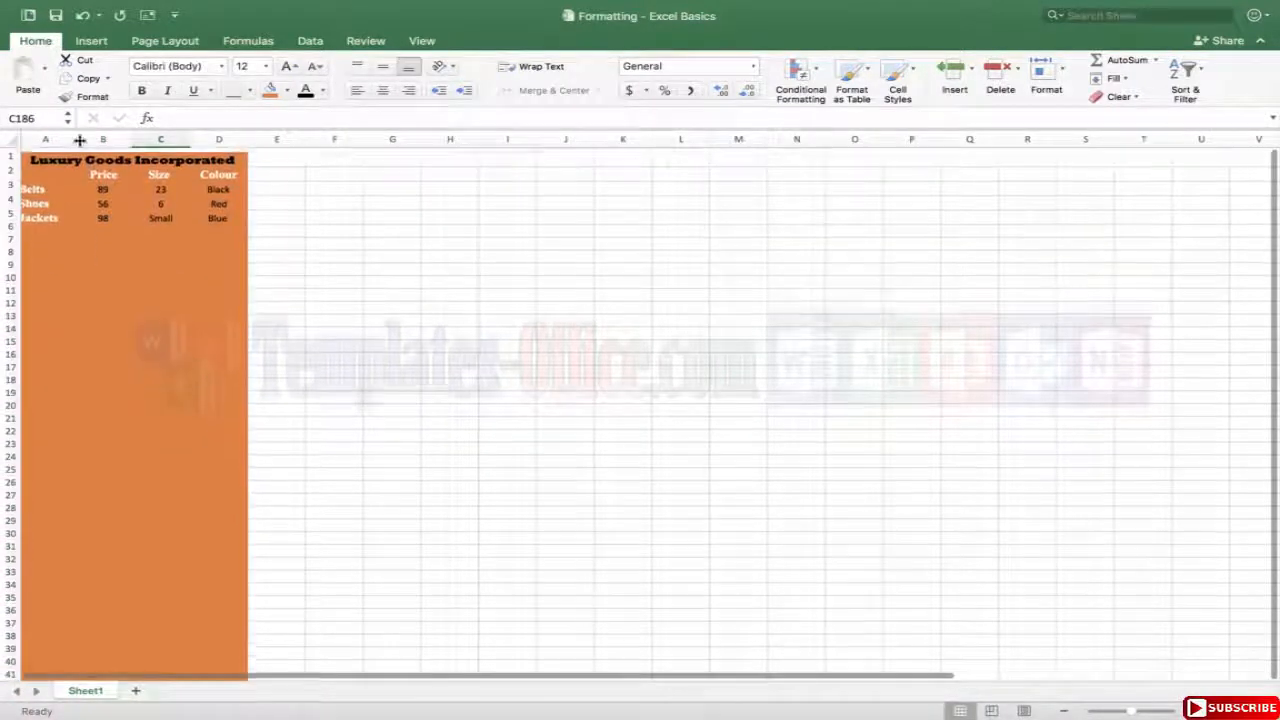
{"action": "left_click", "coordinate": [80, 20]}
{"action": "scroll", "coordinate": [240, 450], "scroll_direction": "up", "scroll_amount": 15}
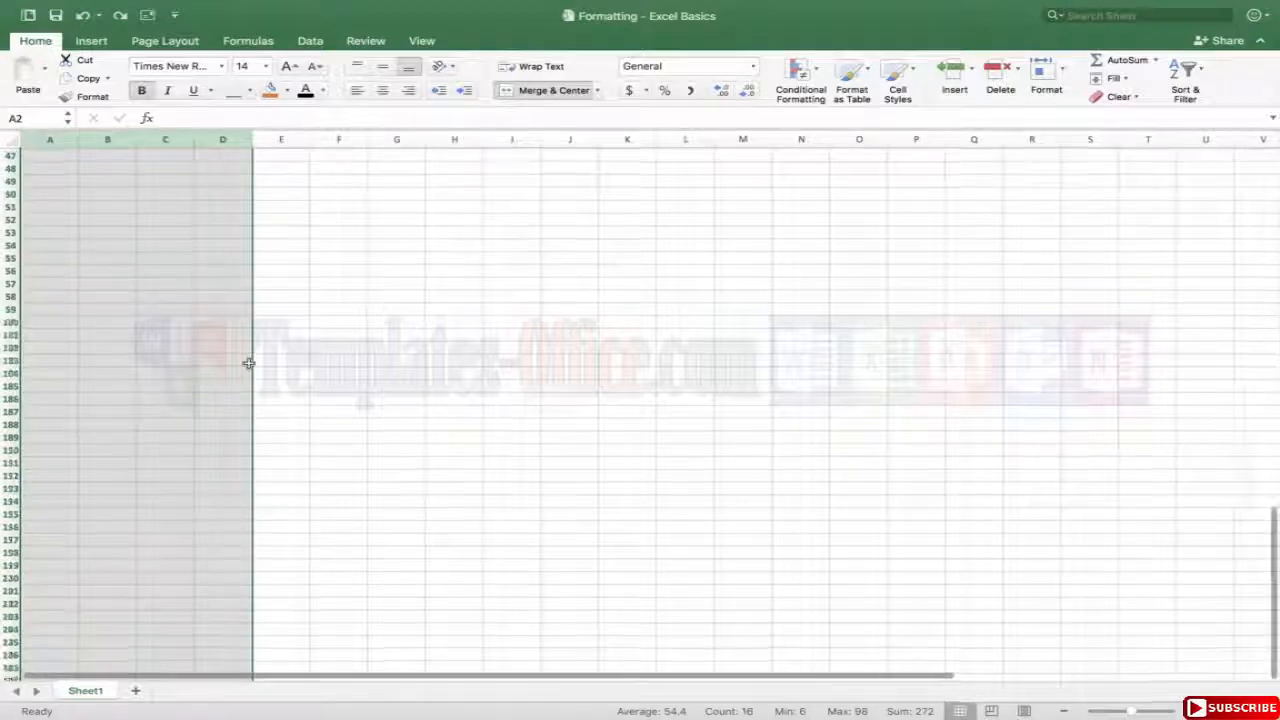
{"action": "left_click", "coordinate": [360, 328]}
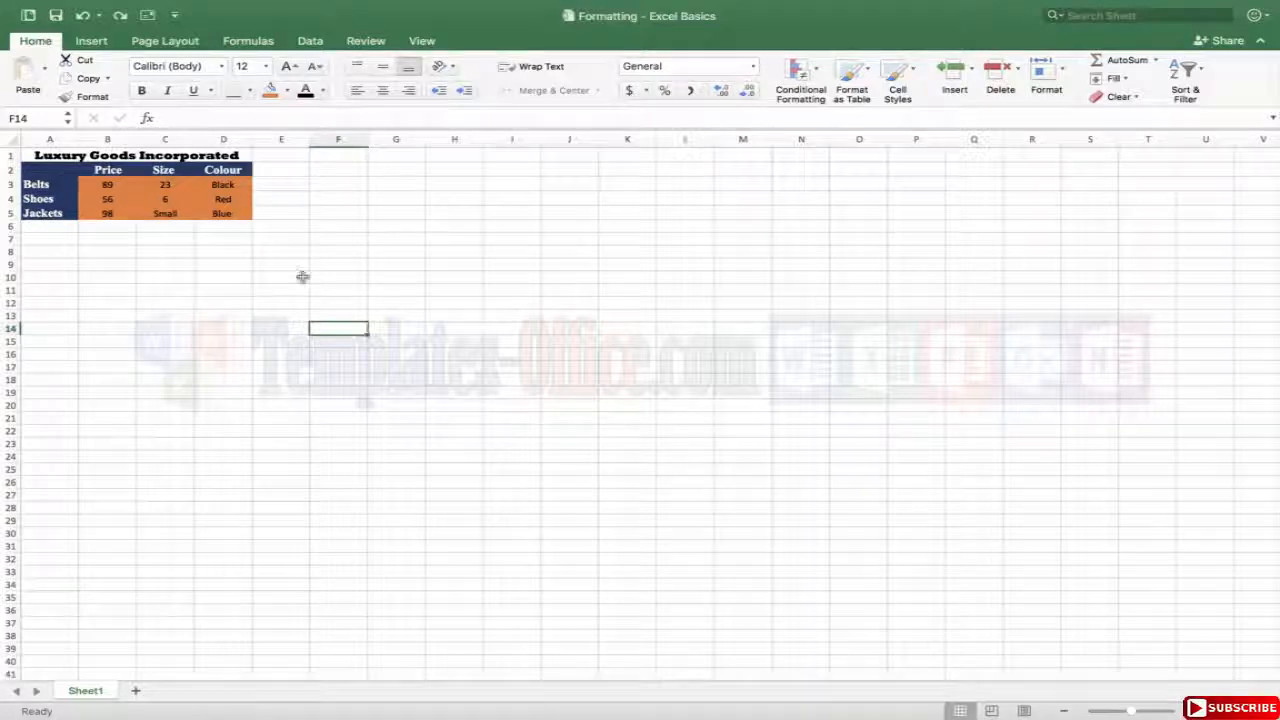
Add outside borders around the table range A2:D5
{"action": "left_click_drag", "start_coordinate": [45, 170], "coordinate": [221, 216]}
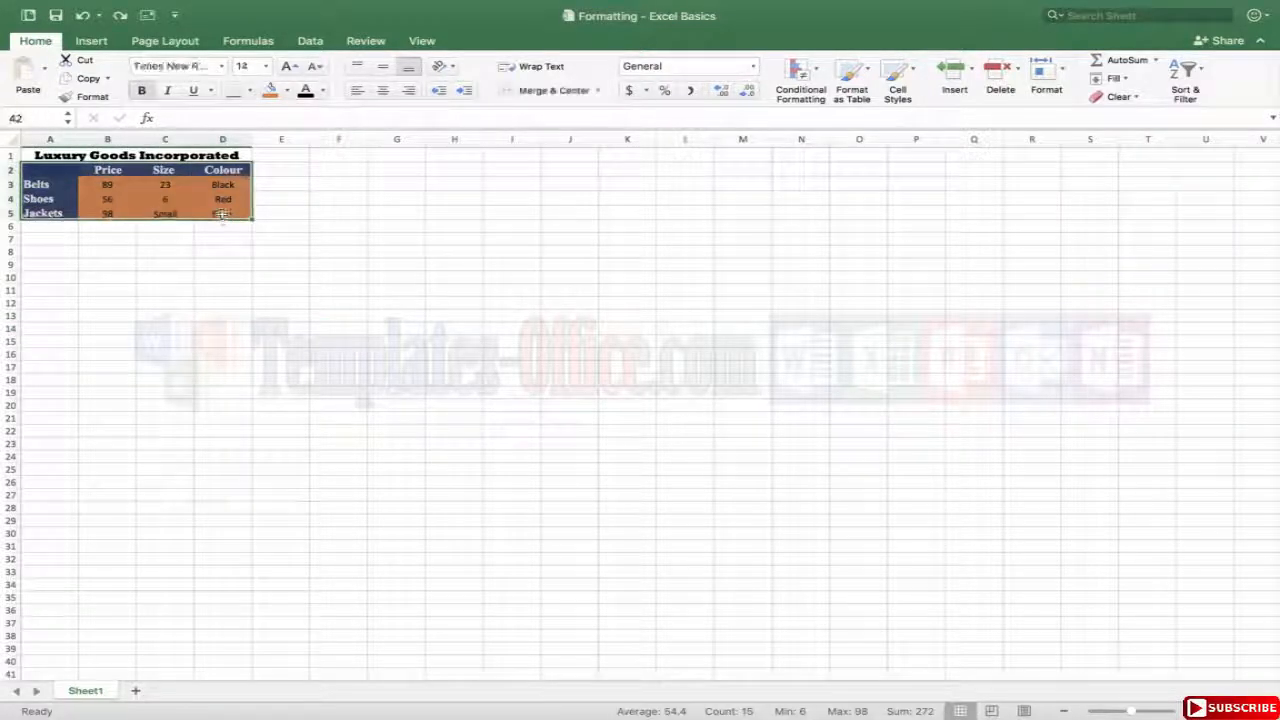
{"action": "left_click", "coordinate": [250, 92]}
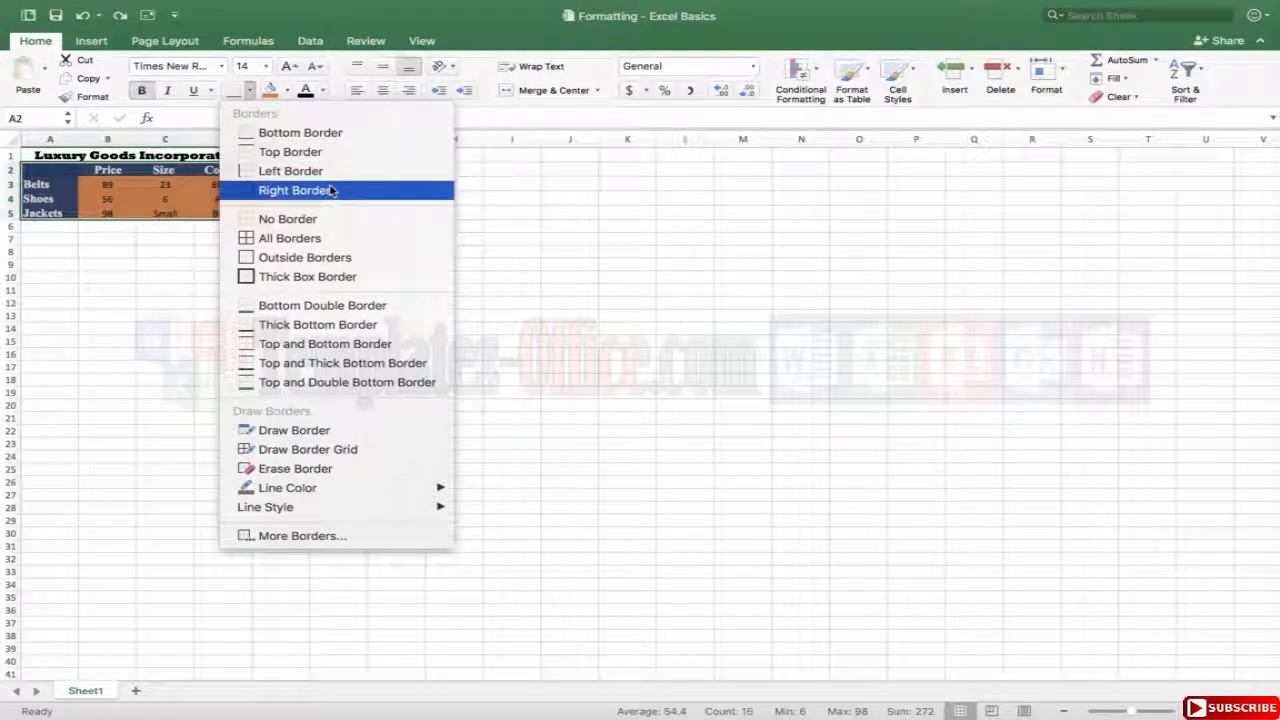
{"action": "left_click", "coordinate": [330, 257]}
{"action": "left_click", "coordinate": [108, 277]}
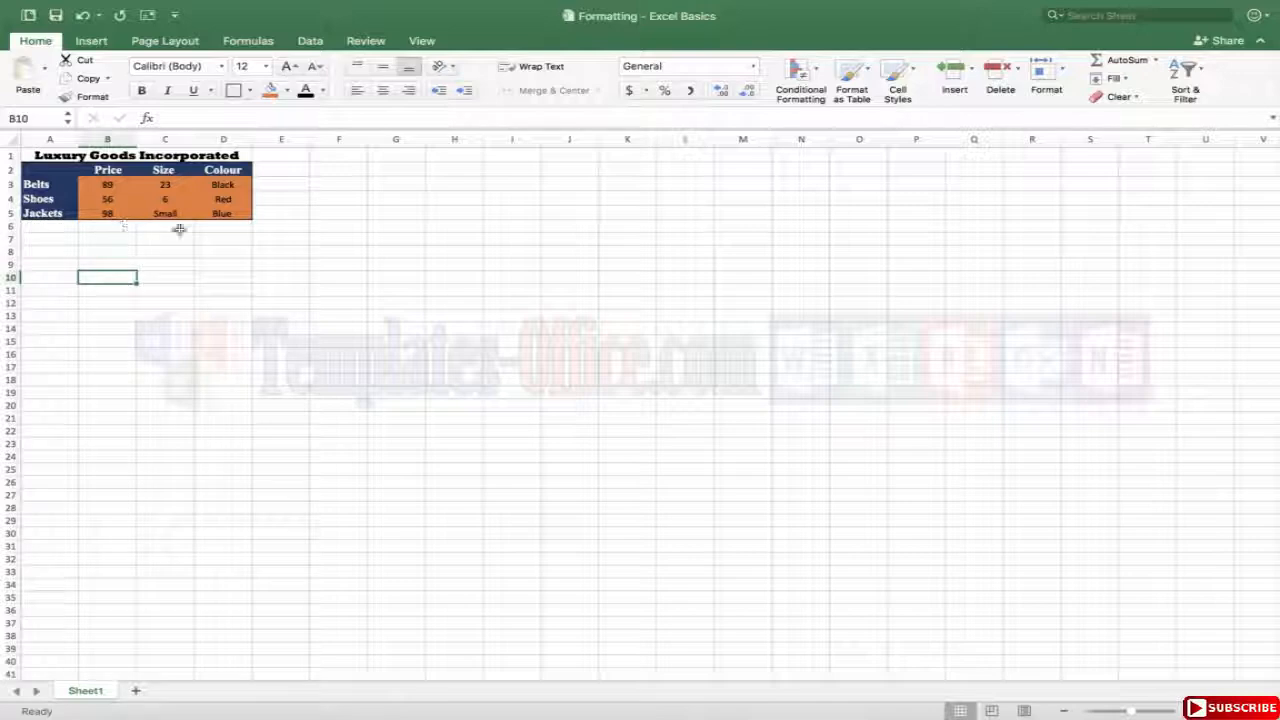
Apply all borders to the product rows A3:D5
{"action": "left_click_drag", "start_coordinate": [35, 184], "coordinate": [209, 212]}
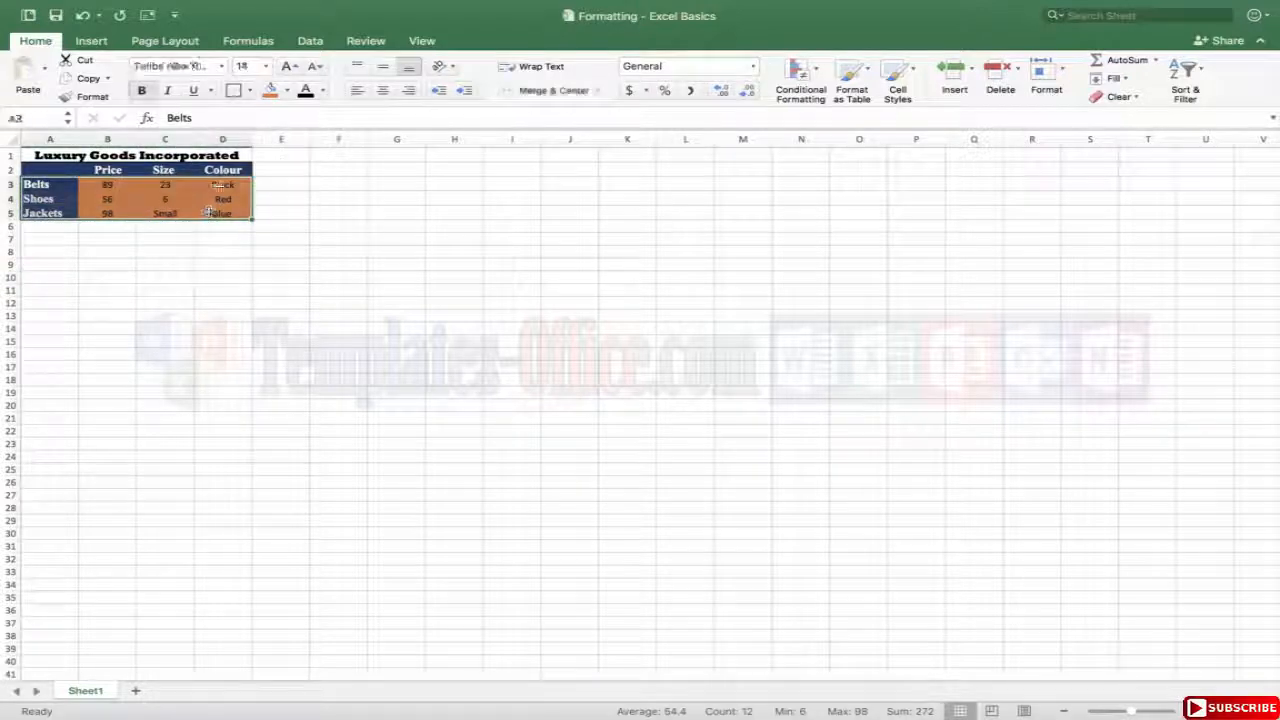
{"action": "left_click", "coordinate": [250, 90]}
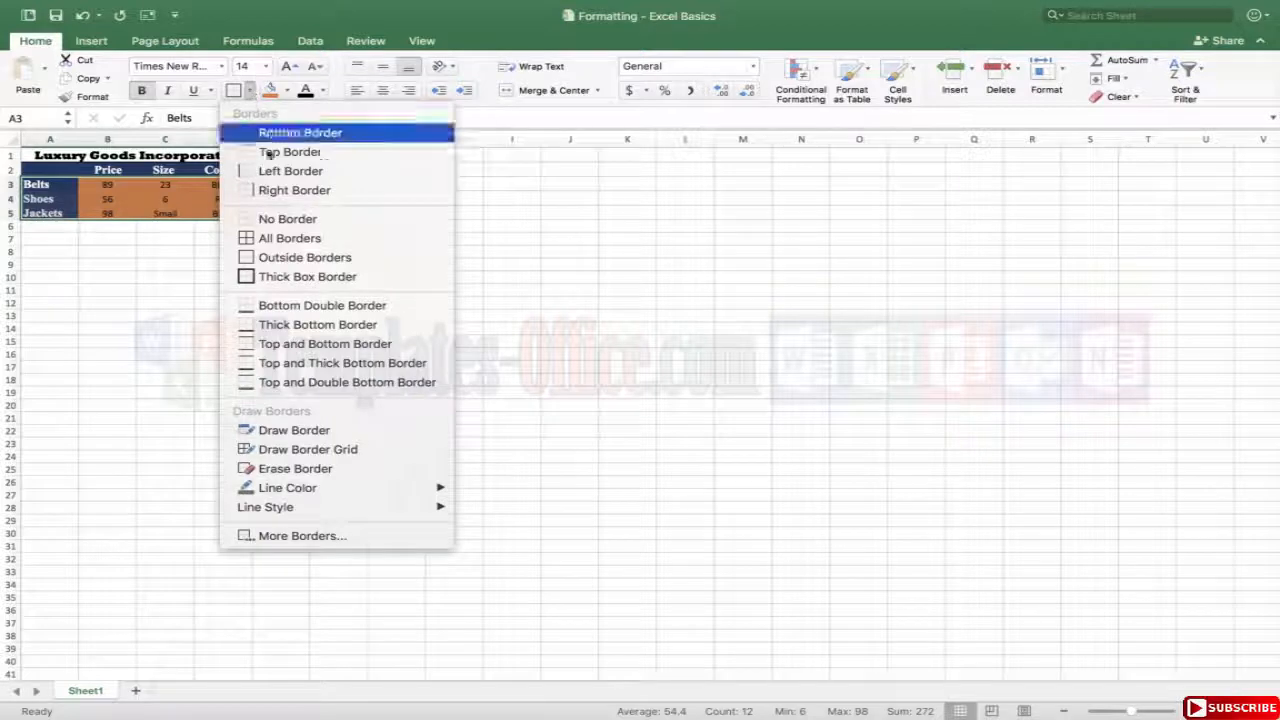
{"action": "left_click", "coordinate": [311, 250]}
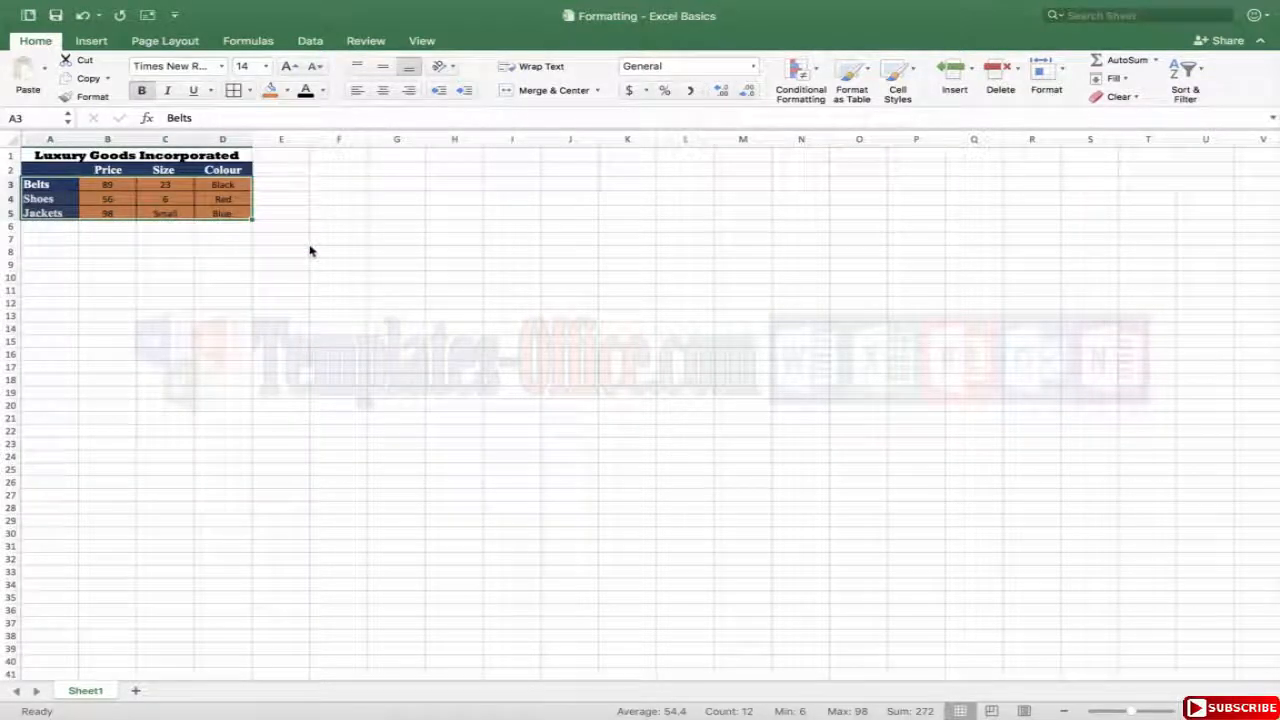
{"action": "left_click", "coordinate": [107, 309]}
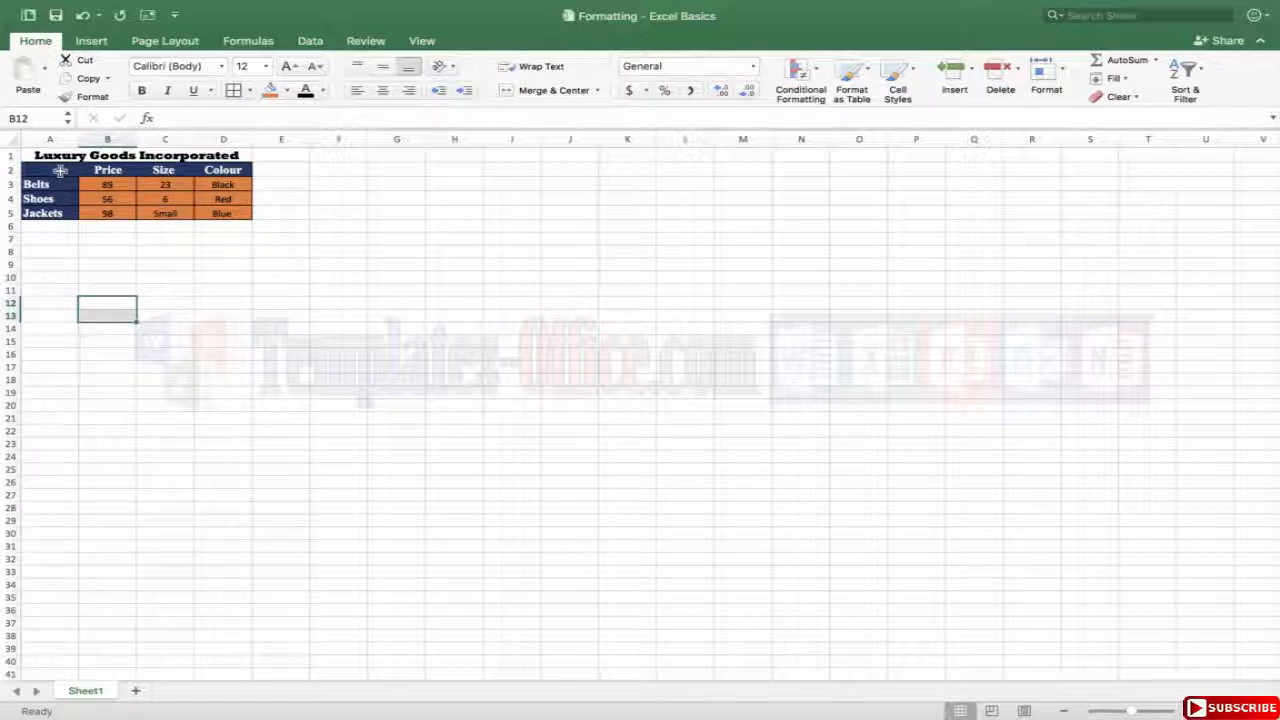
{"action": "left_click", "coordinate": [91, 265]}
{"action": "left_click", "coordinate": [248, 40]}
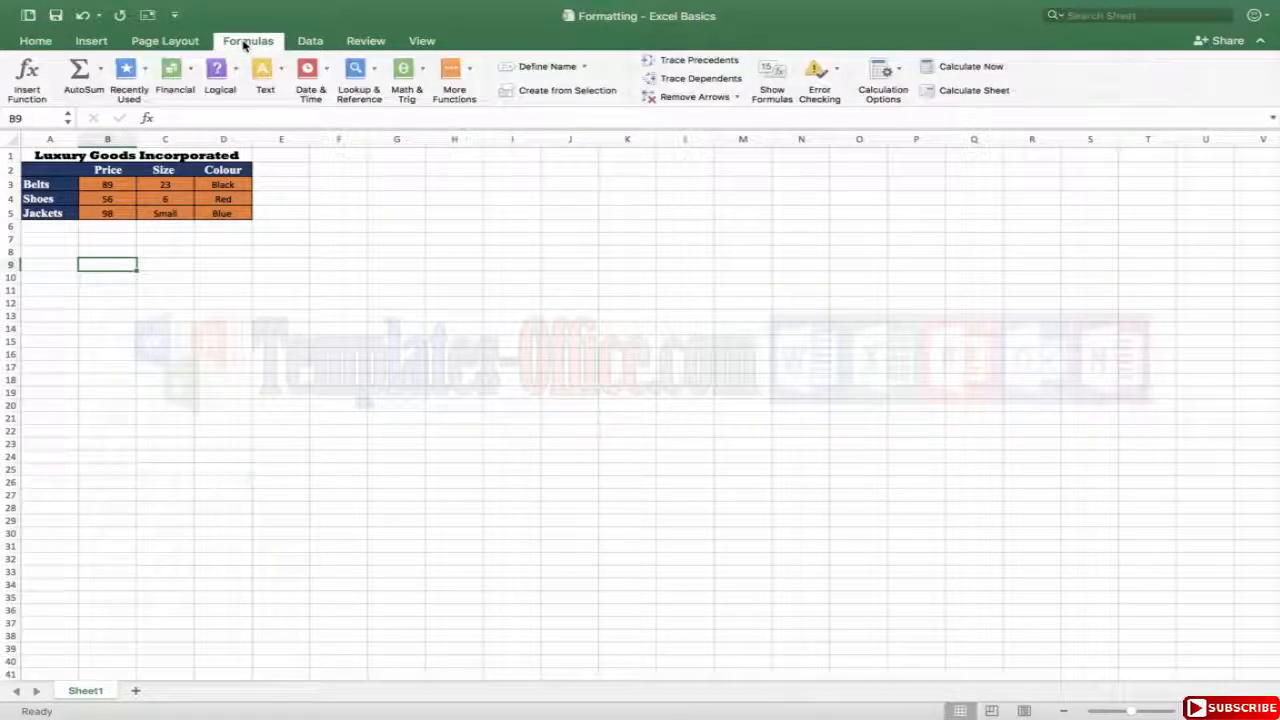
{"action": "left_click", "coordinate": [56, 42]}
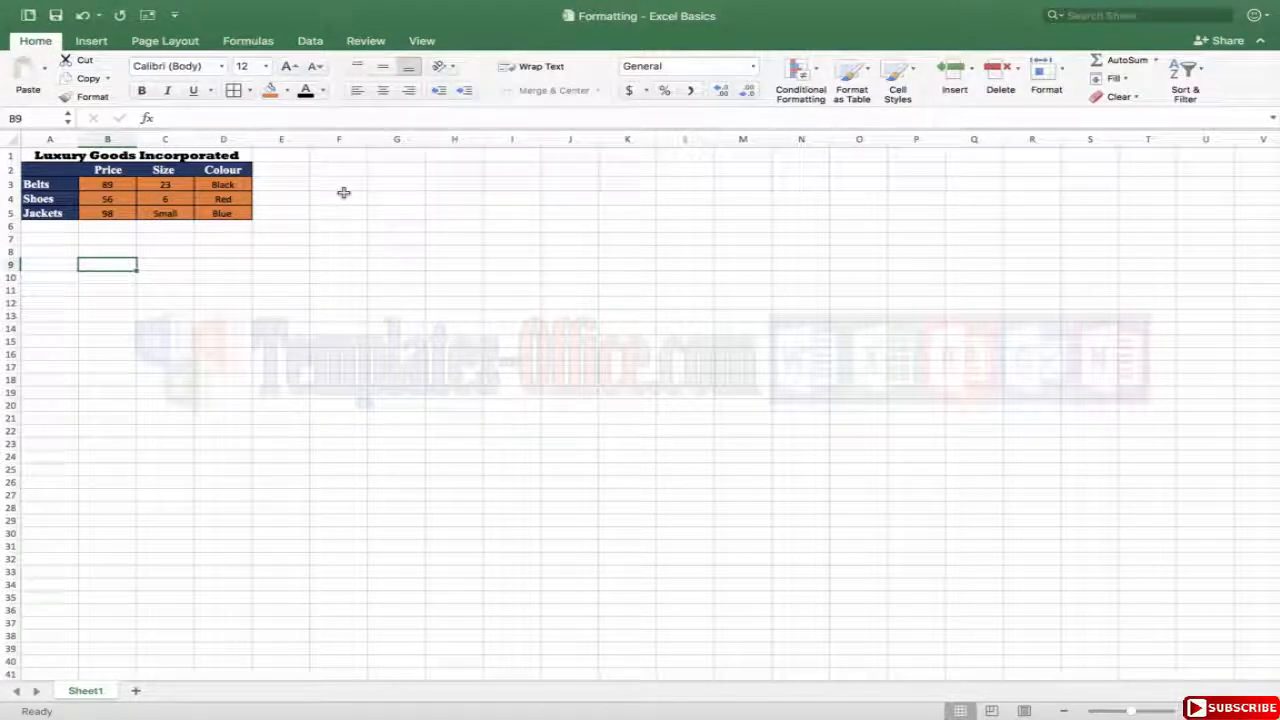
Review the border line styles, presets and line colour for the Colour column D2:D5 in the Format Cells dialog
{"action": "left_click_drag", "start_coordinate": [213, 170], "coordinate": [219, 212]}
{"action": "left_click", "coordinate": [219, 212]}
{"action": "left_click_drag", "start_coordinate": [217, 163], "coordinate": [220, 200]}
{"action": "right_click", "coordinate": [220, 202]}
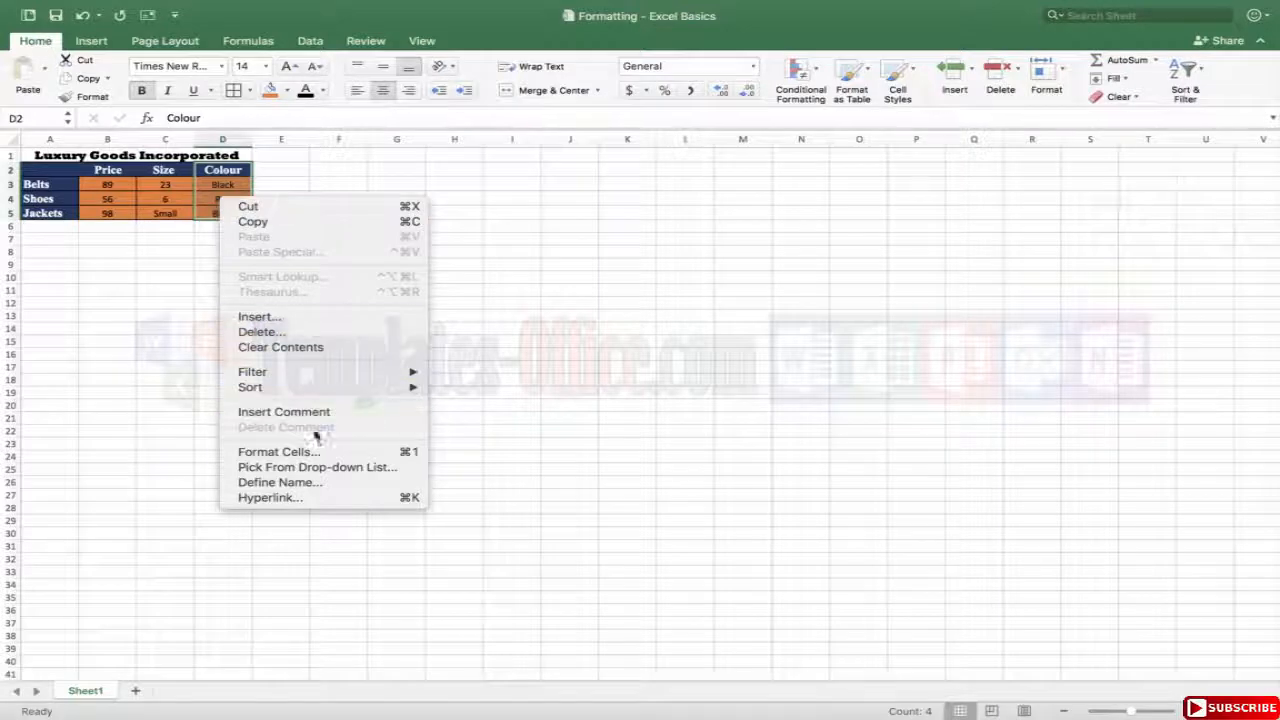
{"action": "left_click", "coordinate": [323, 457]}
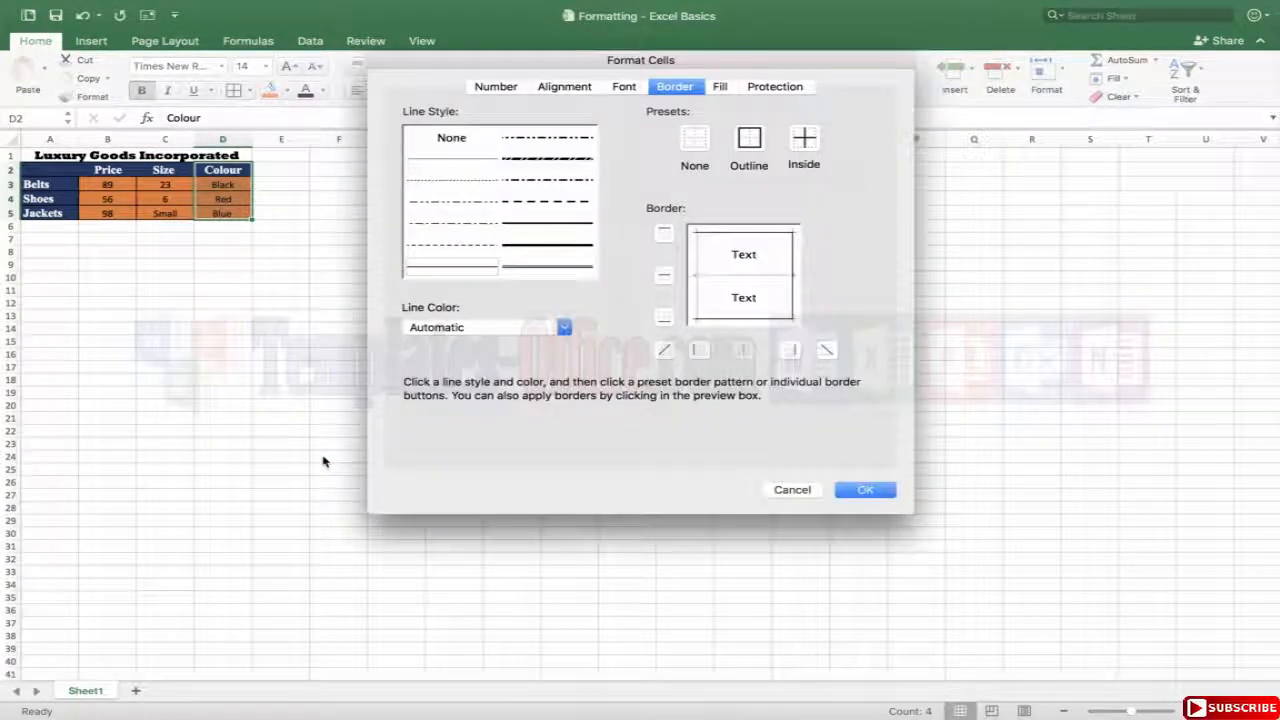
{"action": "left_click_drag", "start_coordinate": [571, 53], "coordinate": [600, 184]}
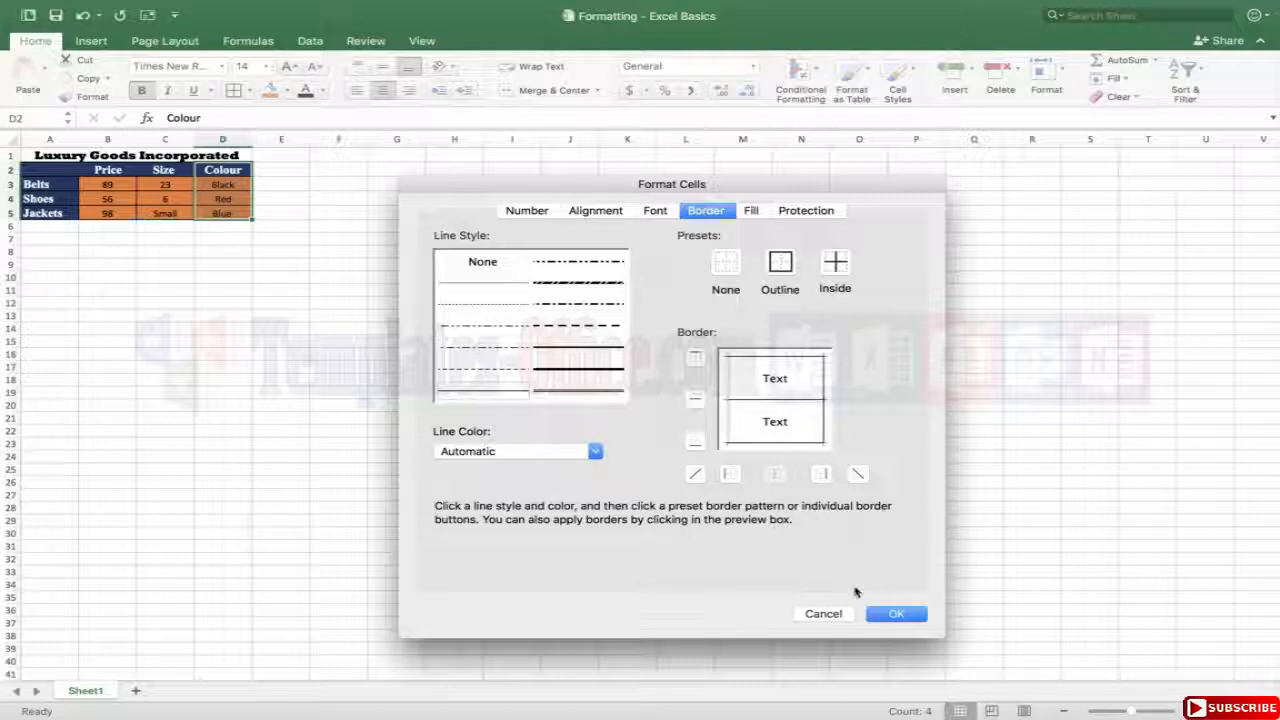
{"action": "left_click", "coordinate": [895, 613]}
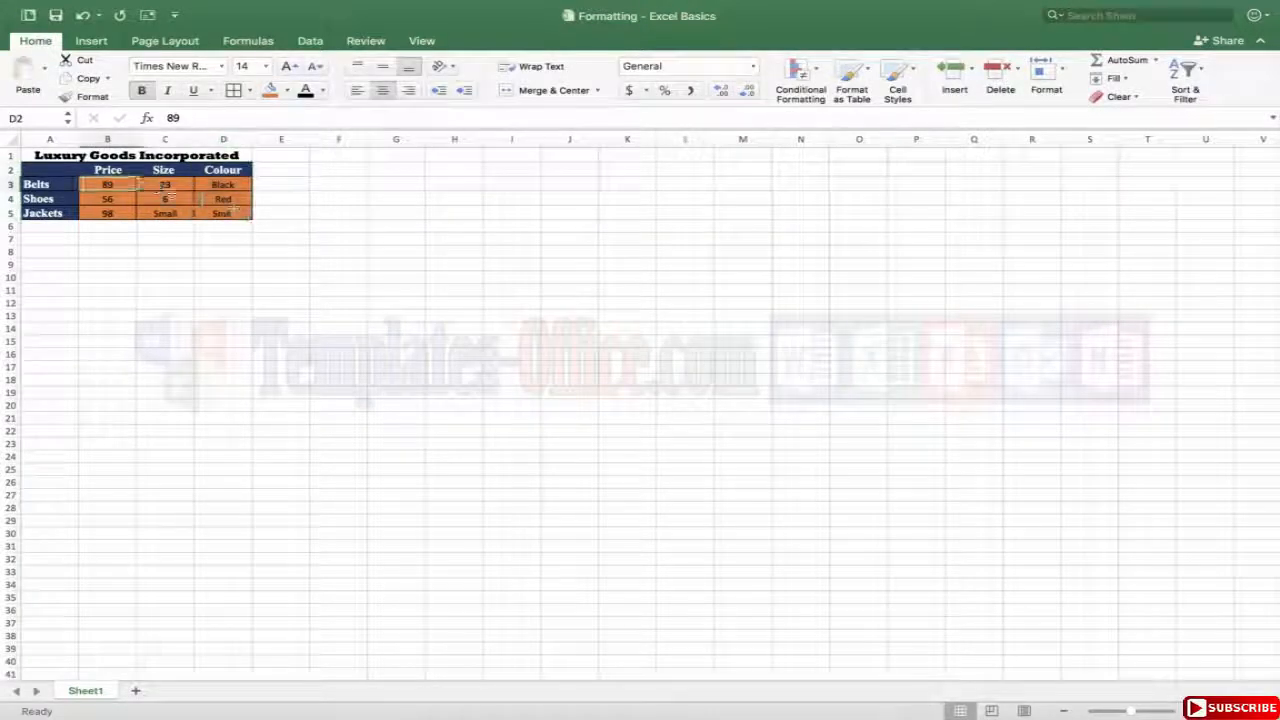
Check the Format Cells border settings of the data cells B3:D5, accept them and deselect the range
{"action": "left_click_drag", "start_coordinate": [105, 184], "coordinate": [222, 213]}
{"action": "right_click", "coordinate": [210, 200]}
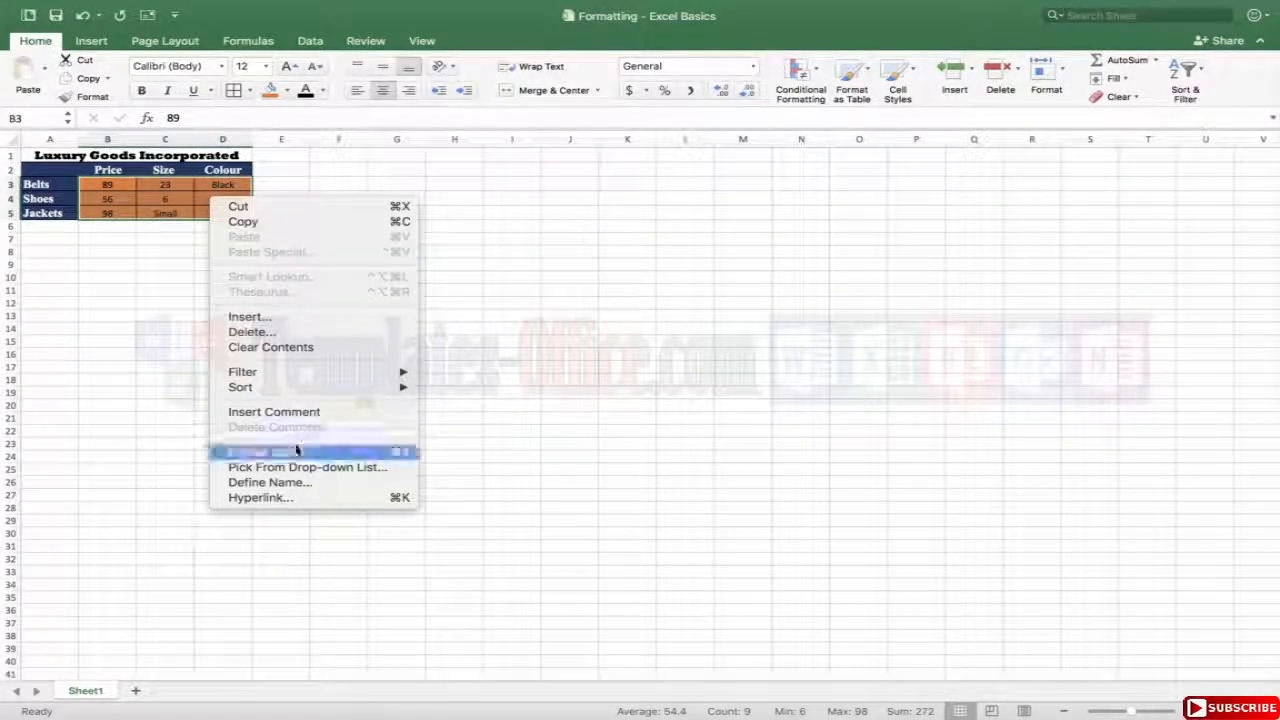
{"action": "left_click", "coordinate": [296, 451]}
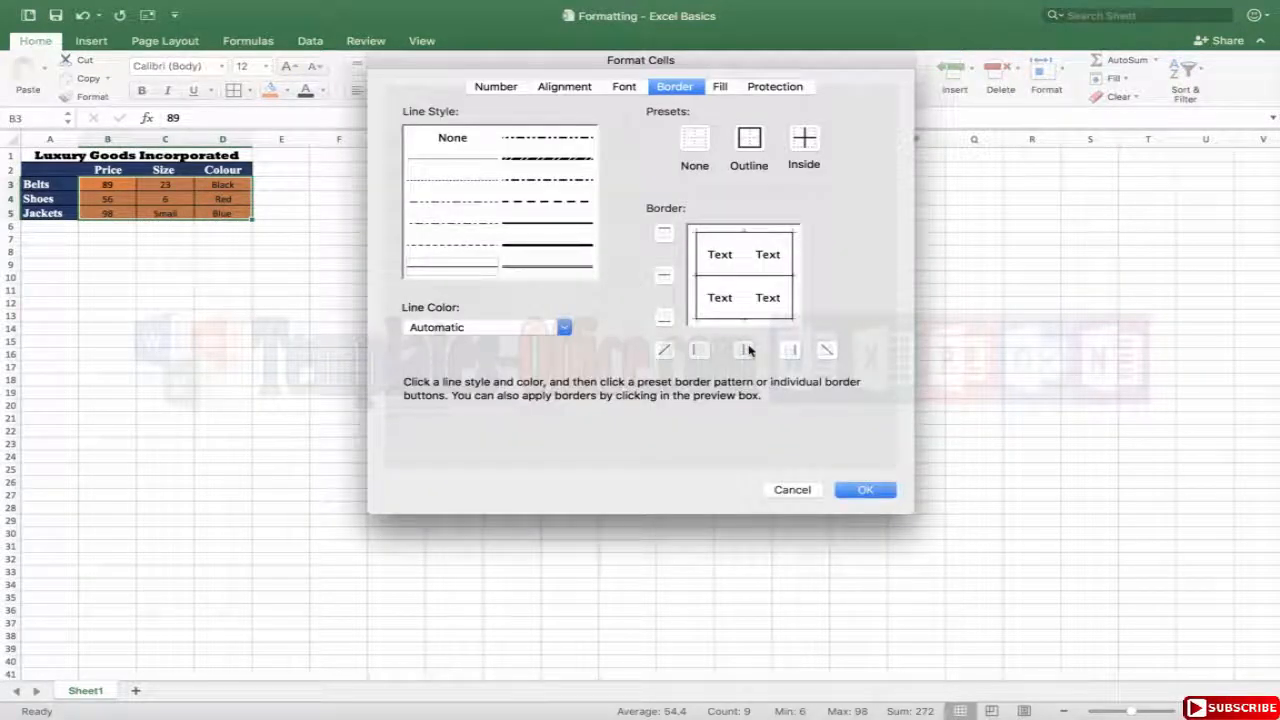
{"action": "left_click", "coordinate": [865, 489]}
{"action": "left_click", "coordinate": [453, 315]}
{"action": "left_click_drag", "start_coordinate": [92, 186], "coordinate": [214, 222]}
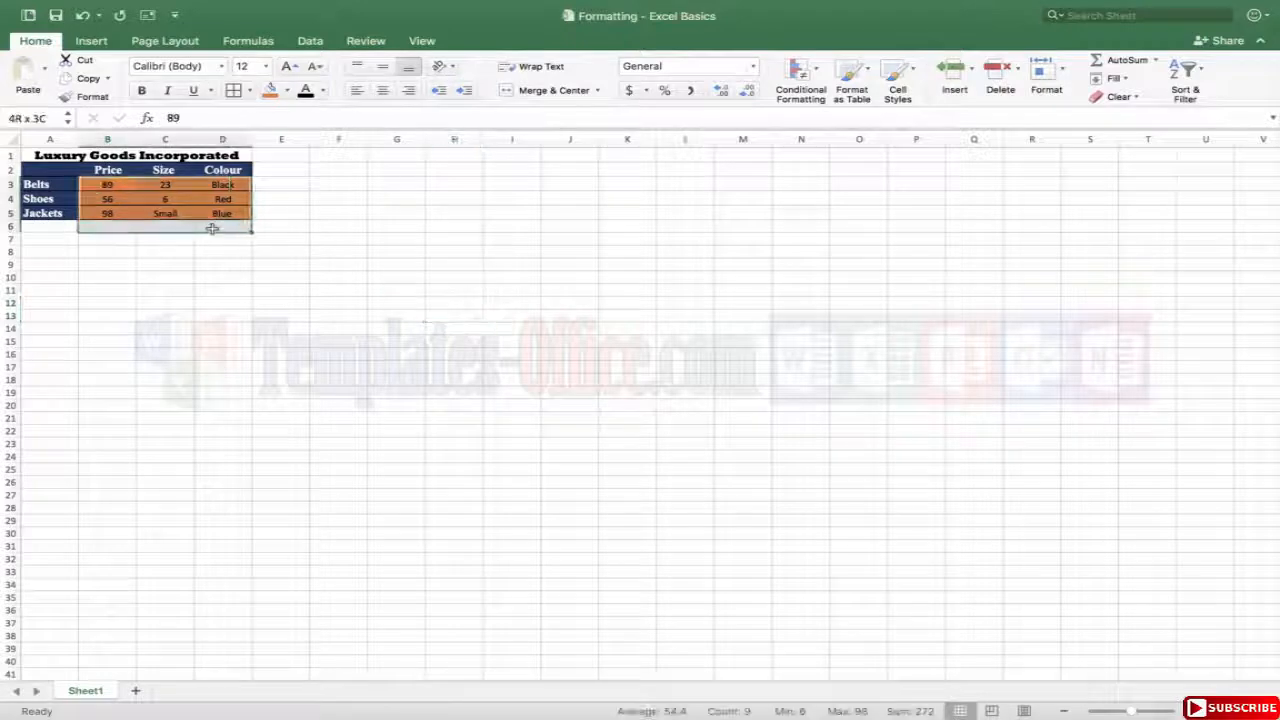
{"action": "left_click", "coordinate": [243, 287]}
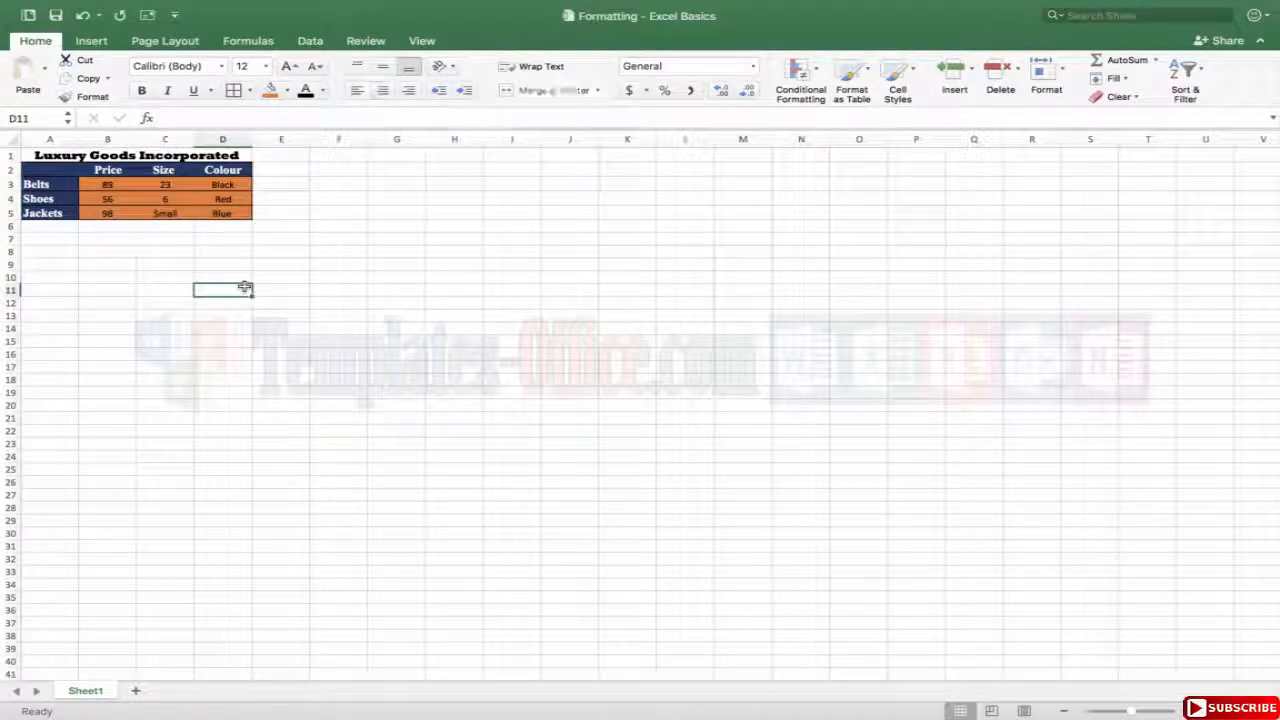
Format the data cells B3:D5 as Currency with 2 decimal places and the $ symbol
{"action": "left_click_drag", "start_coordinate": [120, 183], "coordinate": [215, 214]}
{"action": "right_click", "coordinate": [148, 190]}
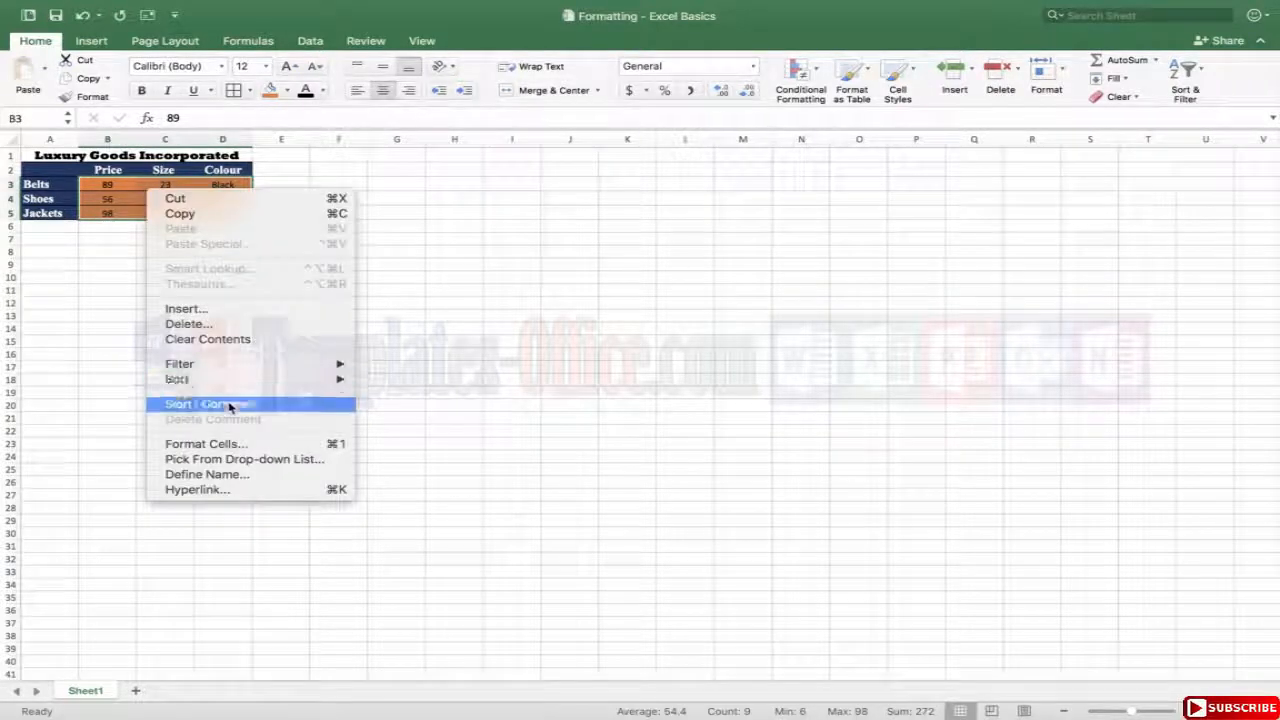
{"action": "left_click", "coordinate": [205, 443]}
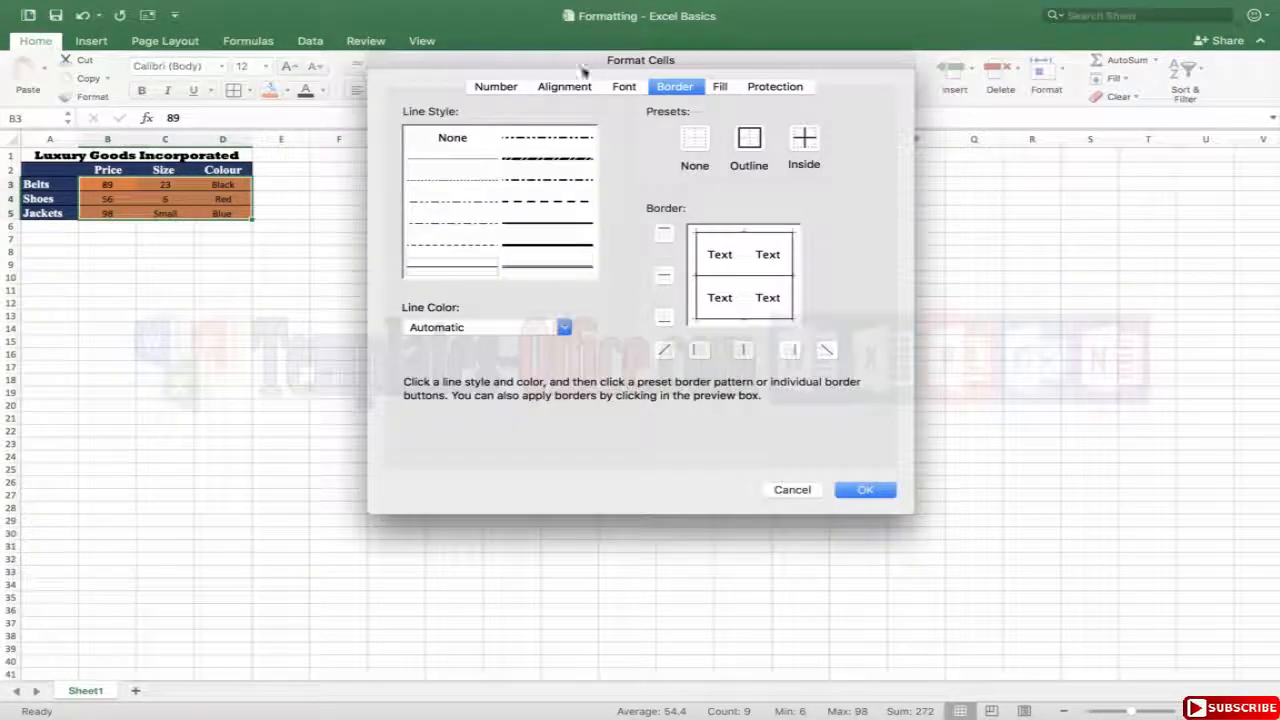
{"action": "left_click", "coordinate": [494, 90]}
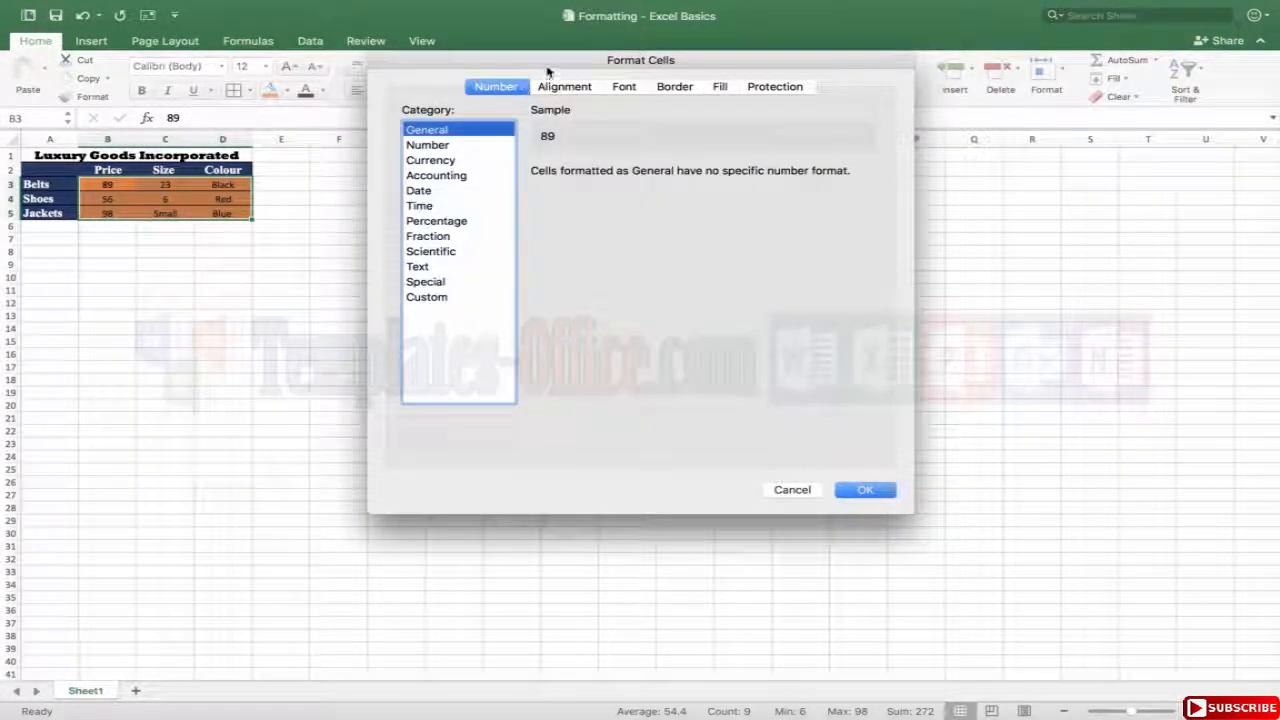
{"action": "left_click_drag", "start_coordinate": [548, 72], "coordinate": [546, 195]}
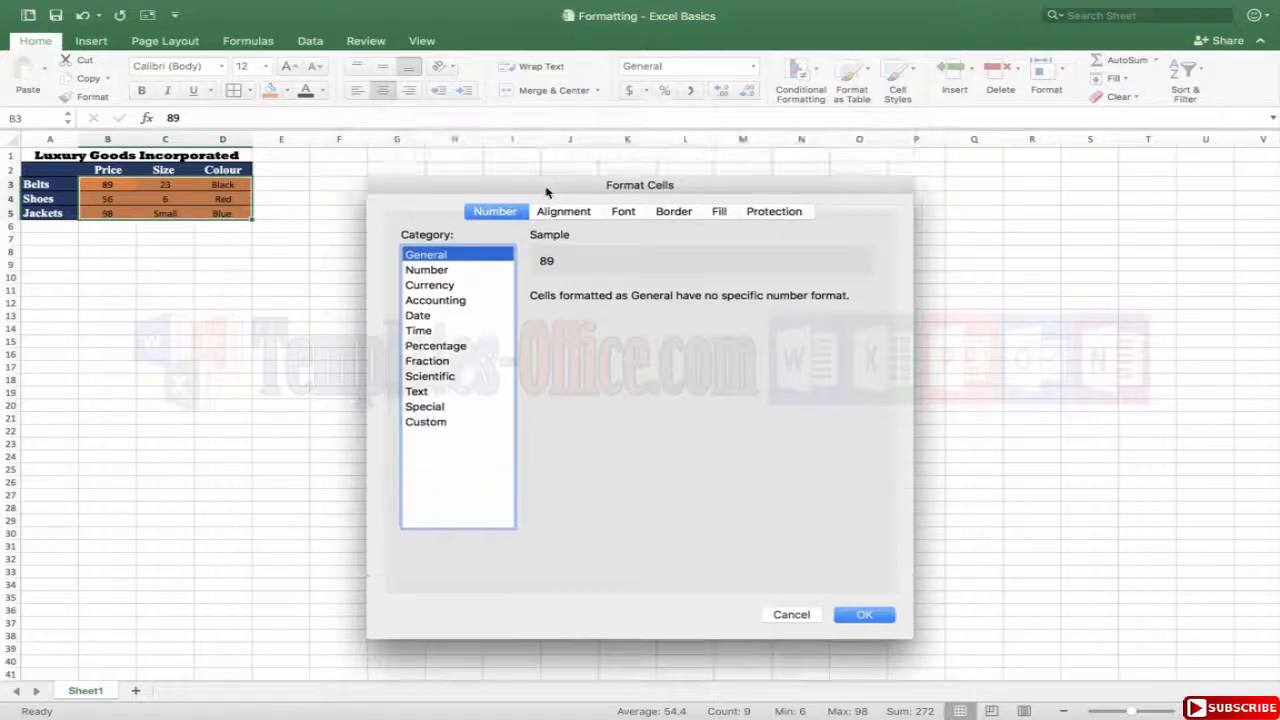
{"action": "left_click", "coordinate": [426, 269]}
{"action": "left_click", "coordinate": [428, 285]}
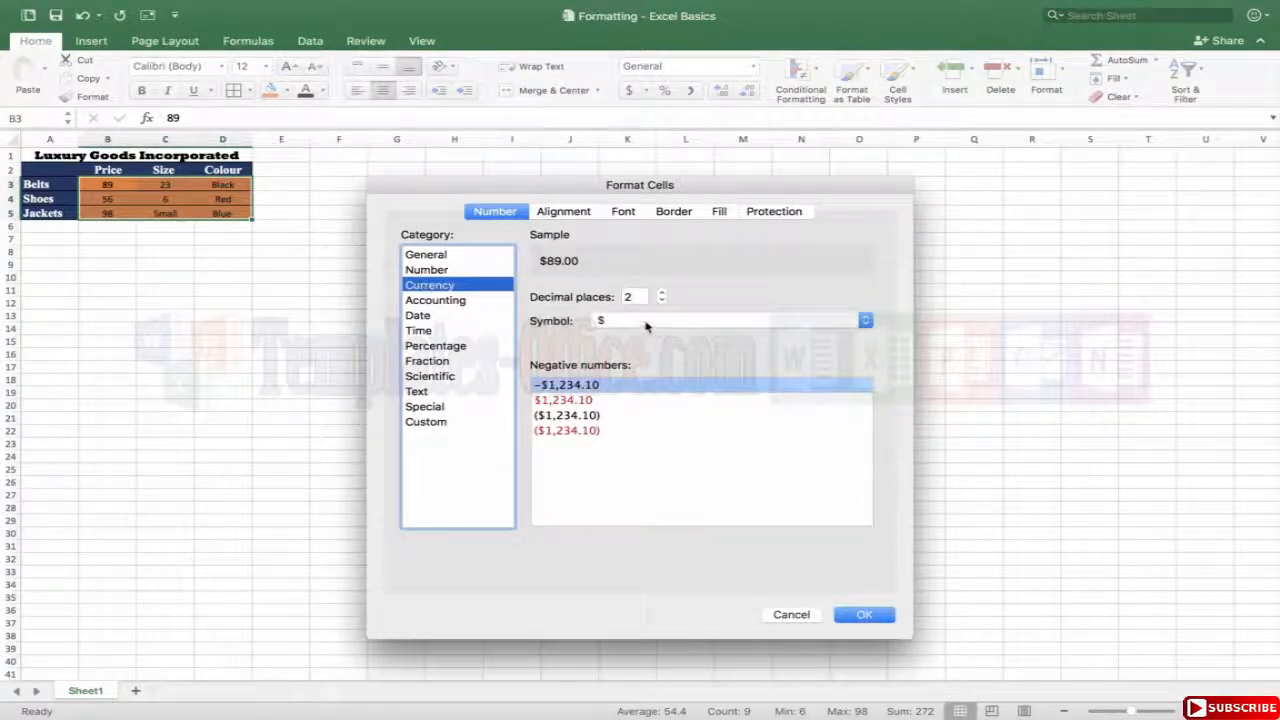
{"action": "left_click", "coordinate": [646, 322]}
{"action": "left_click", "coordinate": [640, 320]}
{"action": "left_click", "coordinate": [858, 615]}
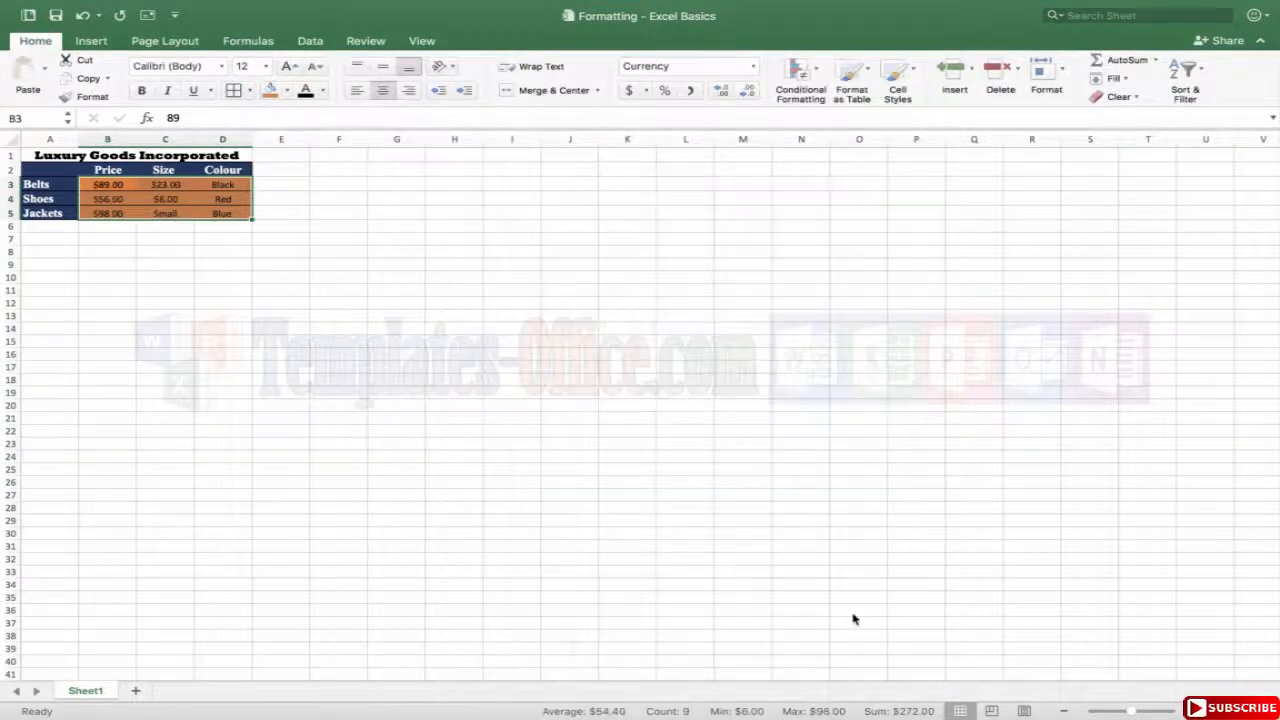
{"action": "left_click", "coordinate": [263, 249]}
Change the number format of the belt and shoe sizes in C3:C4 to General
{"action": "left_click_drag", "start_coordinate": [113, 178], "coordinate": [224, 215]}
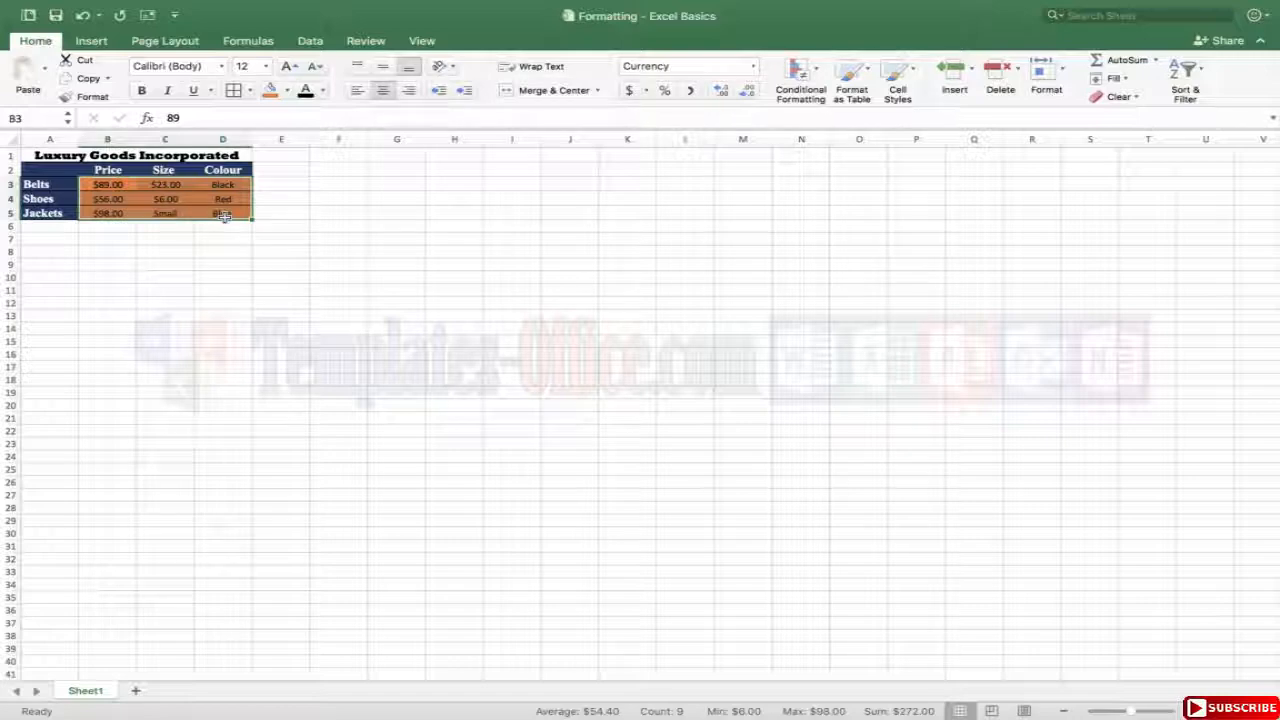
{"action": "left_click", "coordinate": [128, 186]}
{"action": "left_click_drag", "start_coordinate": [162, 185], "coordinate": [165, 199]}
{"action": "left_click", "coordinate": [752, 67]}
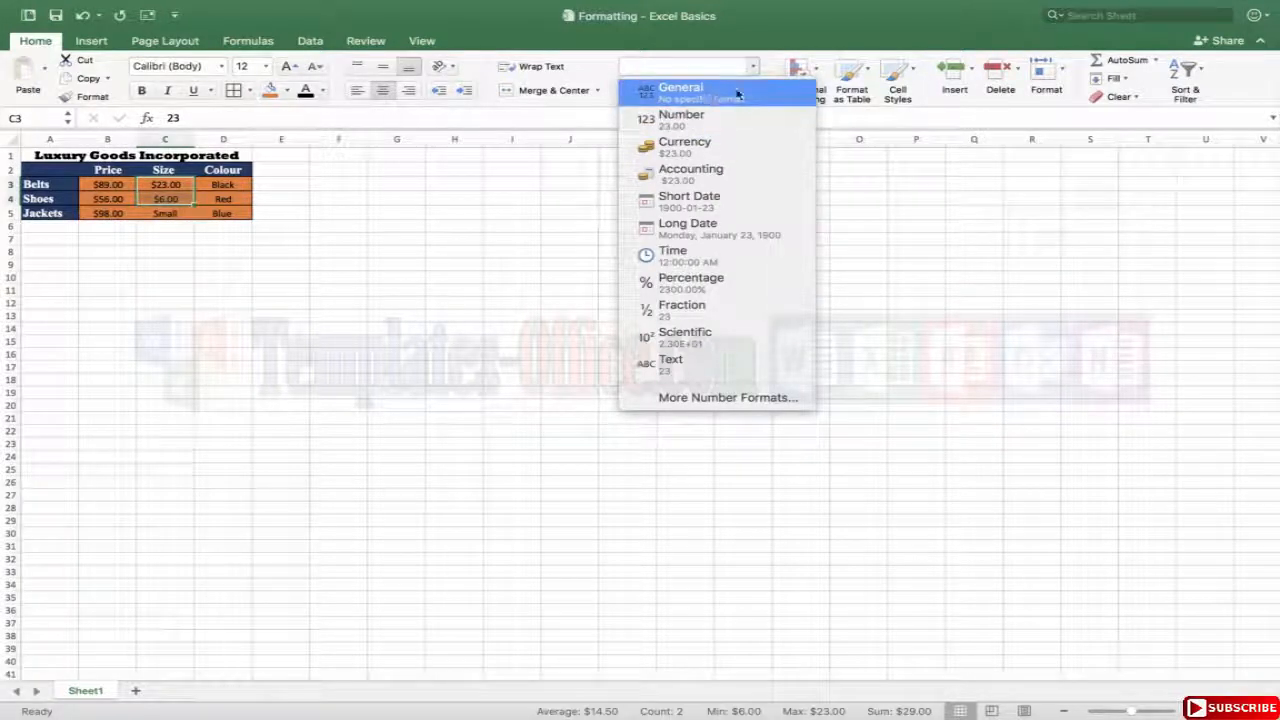
{"action": "left_click", "coordinate": [772, 70]}
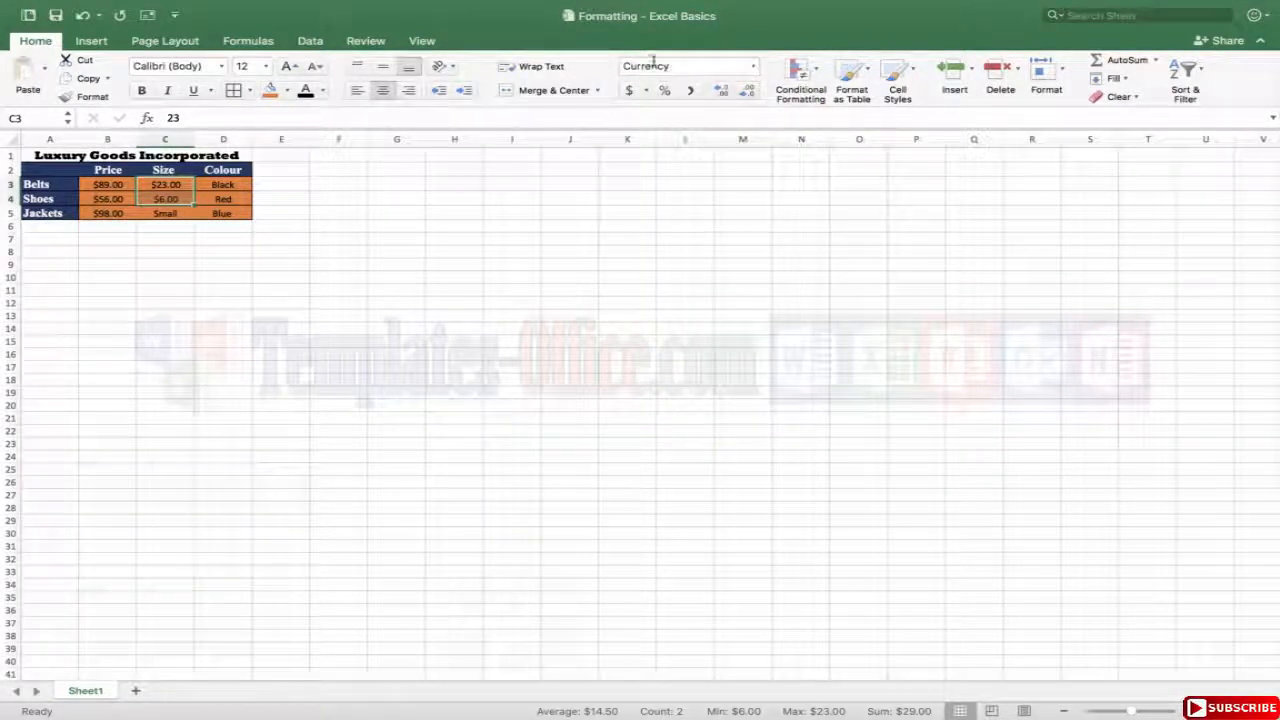
{"action": "left_click", "coordinate": [752, 66]}
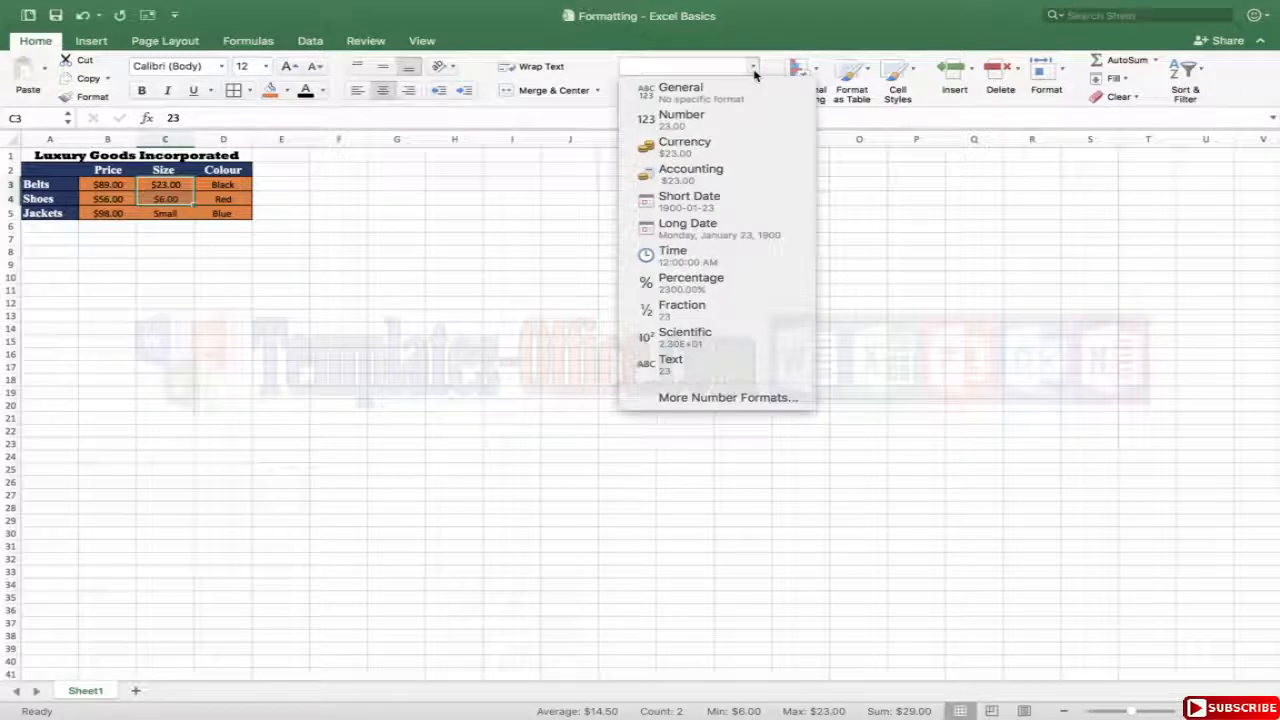
{"action": "left_click", "coordinate": [711, 93]}
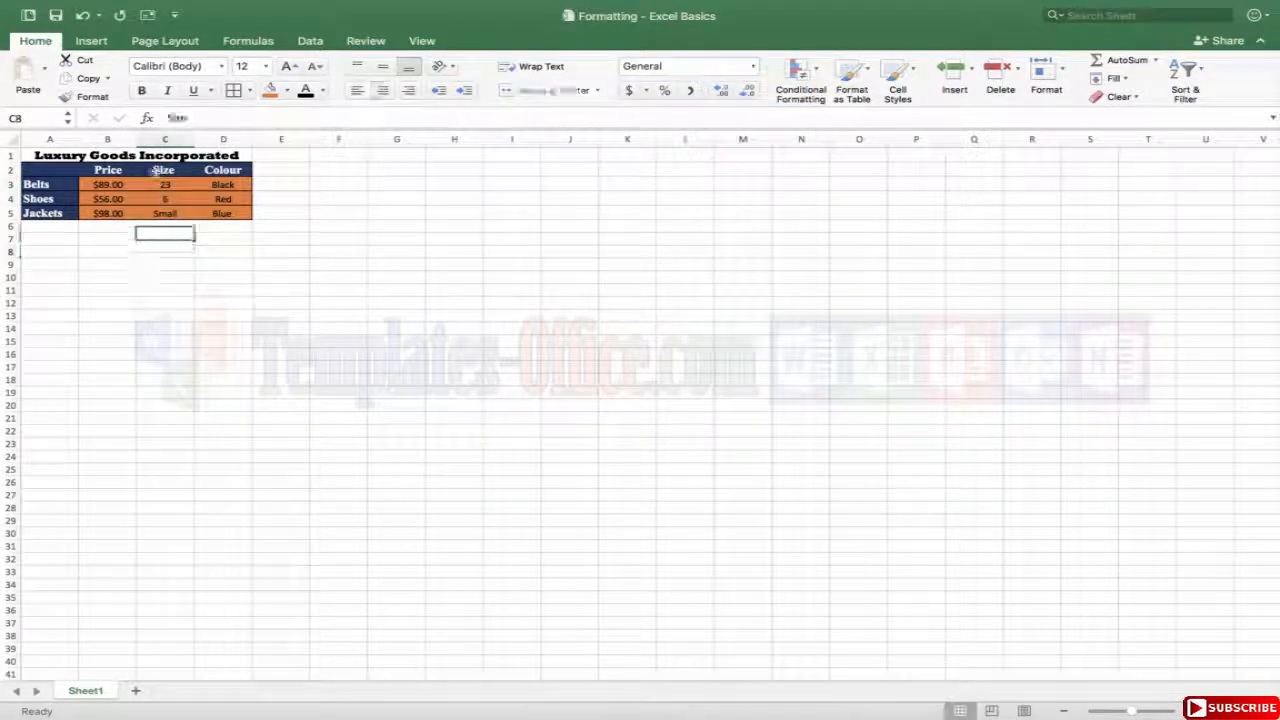
Decrease the decimals of the prices in B3:B5 to zero decimal places
{"action": "left_click", "coordinate": [160, 170]}
{"action": "left_click_drag", "start_coordinate": [157, 184], "coordinate": [107, 213]}
{"action": "left_click", "coordinate": [156, 199]}
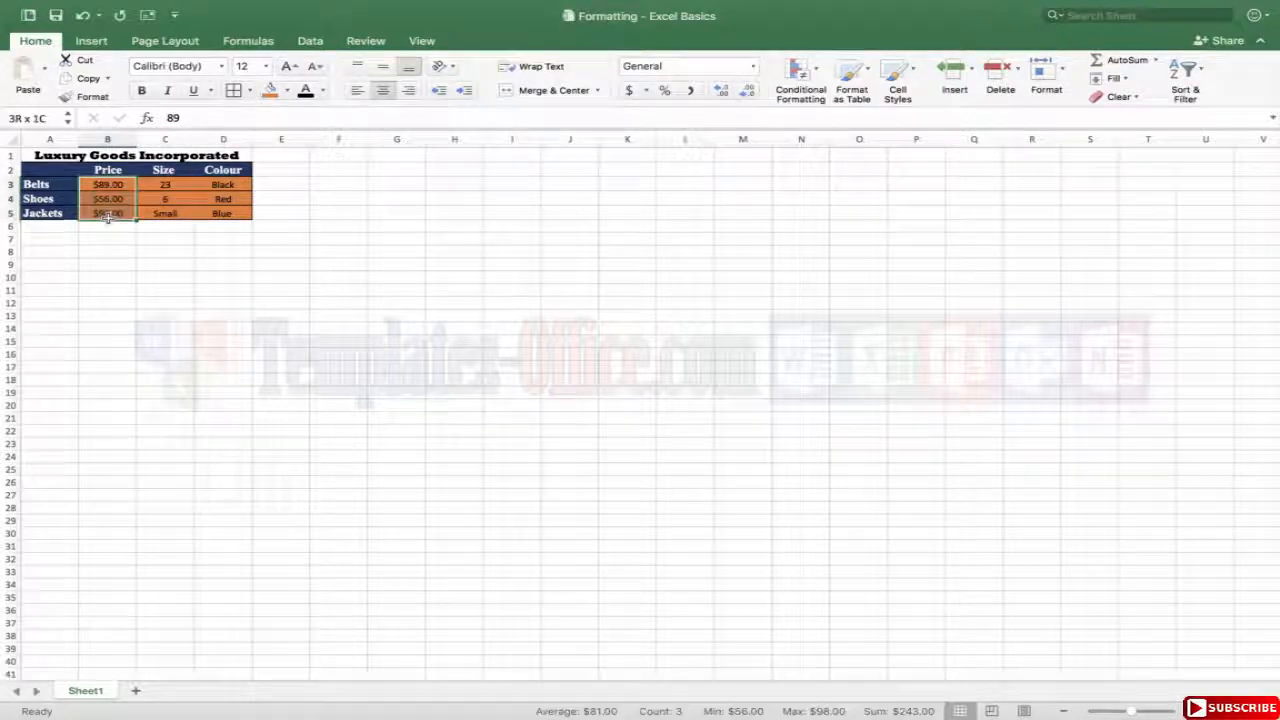
{"action": "left_click", "coordinate": [745, 93]}
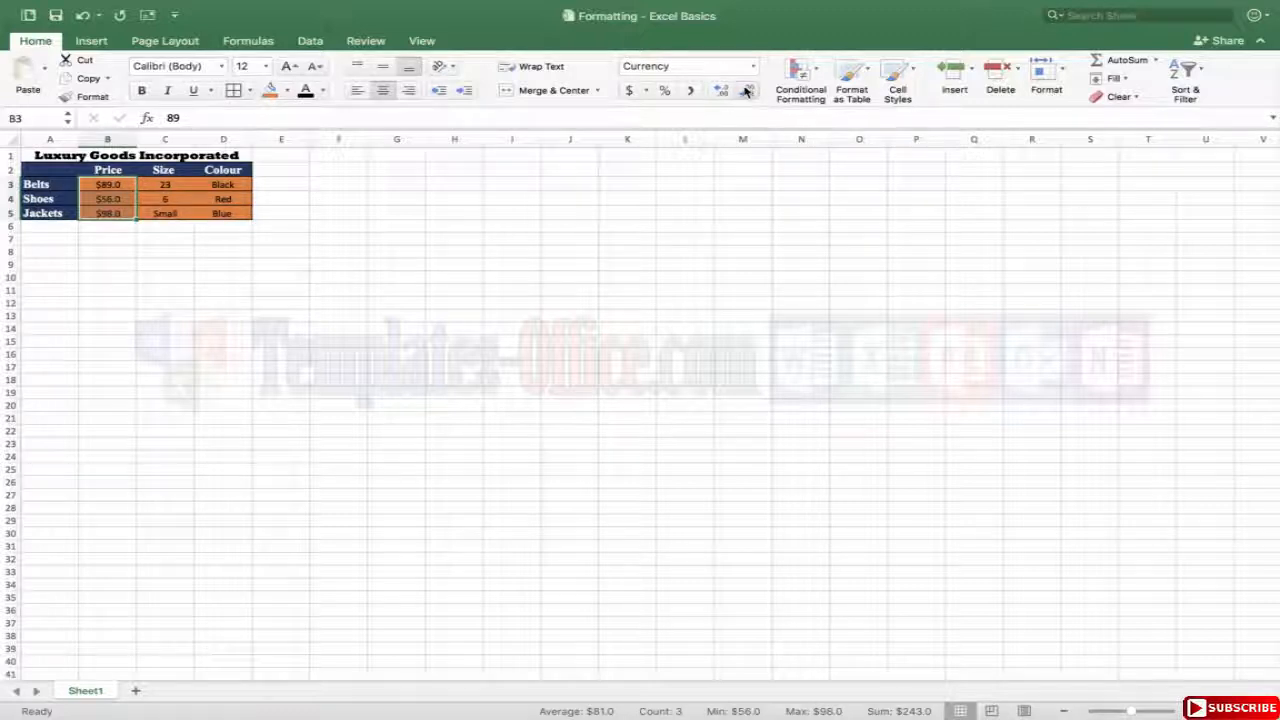
{"action": "left_click", "coordinate": [745, 91]}
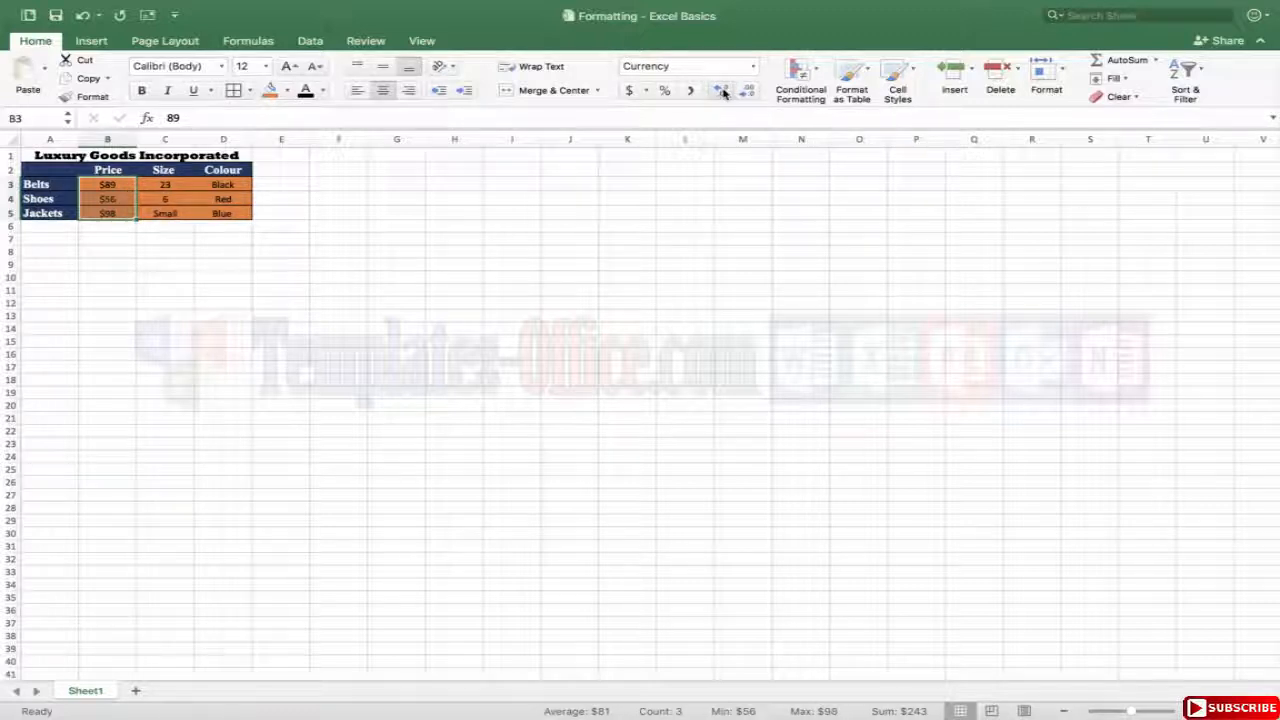
Increase the decimals of the prices in B3:B5 to four decimal places
{"action": "left_click", "coordinate": [723, 92]}
{"action": "left_click", "coordinate": [723, 92]}
{"action": "left_click", "coordinate": [723, 92]}
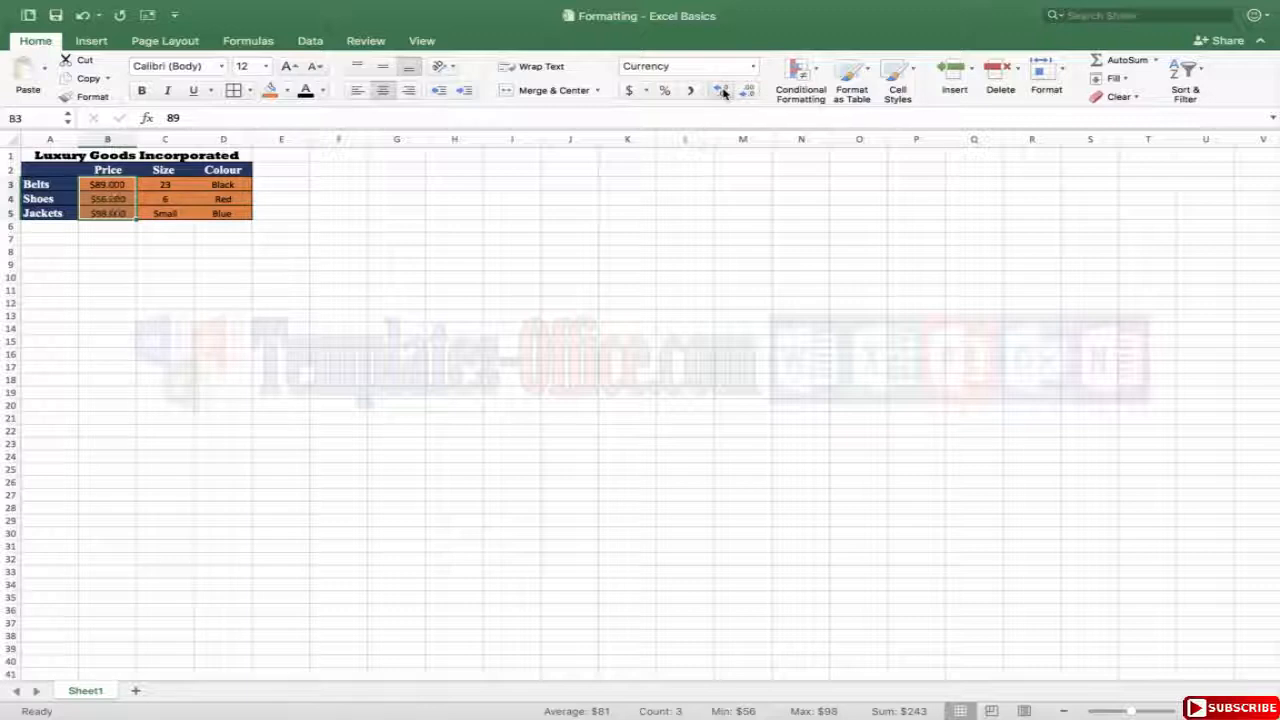
{"action": "left_click", "coordinate": [723, 92]}
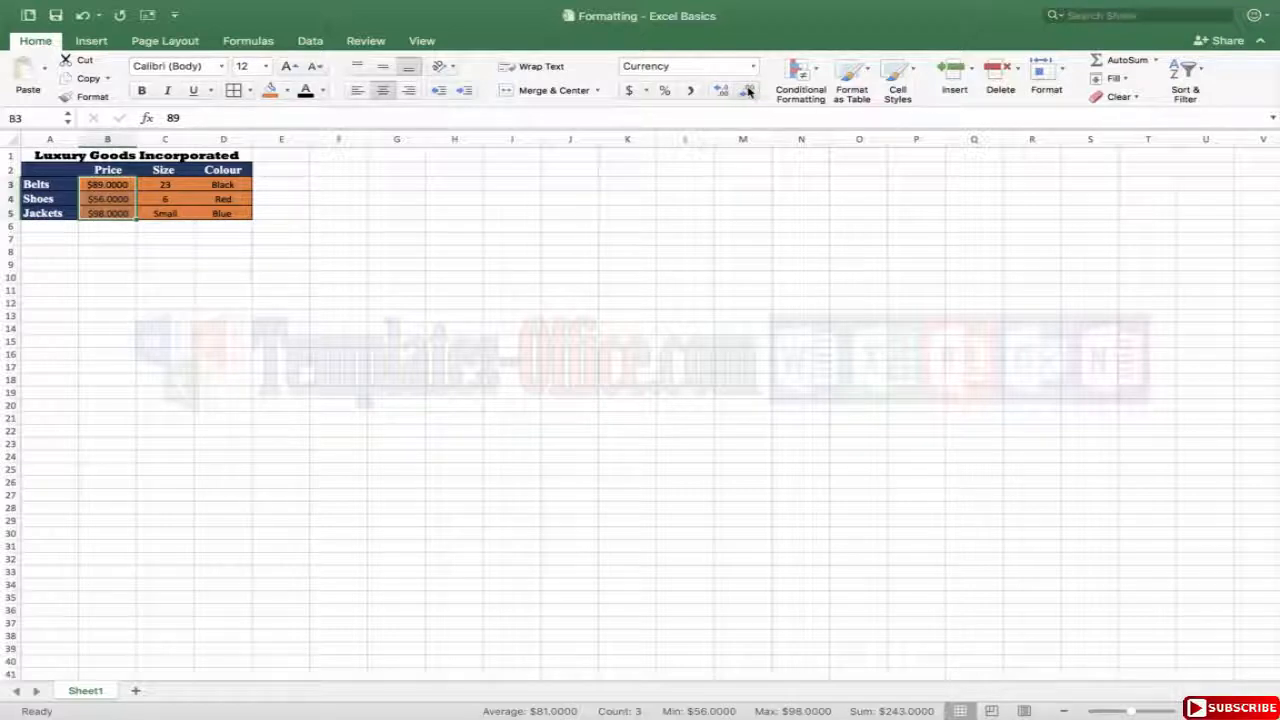
Reduce the prices in B3:B5 back to whole dollars without decimal places
{"action": "left_click", "coordinate": [748, 91]}
{"action": "left_click", "coordinate": [748, 91]}
{"action": "left_click", "coordinate": [748, 91]}
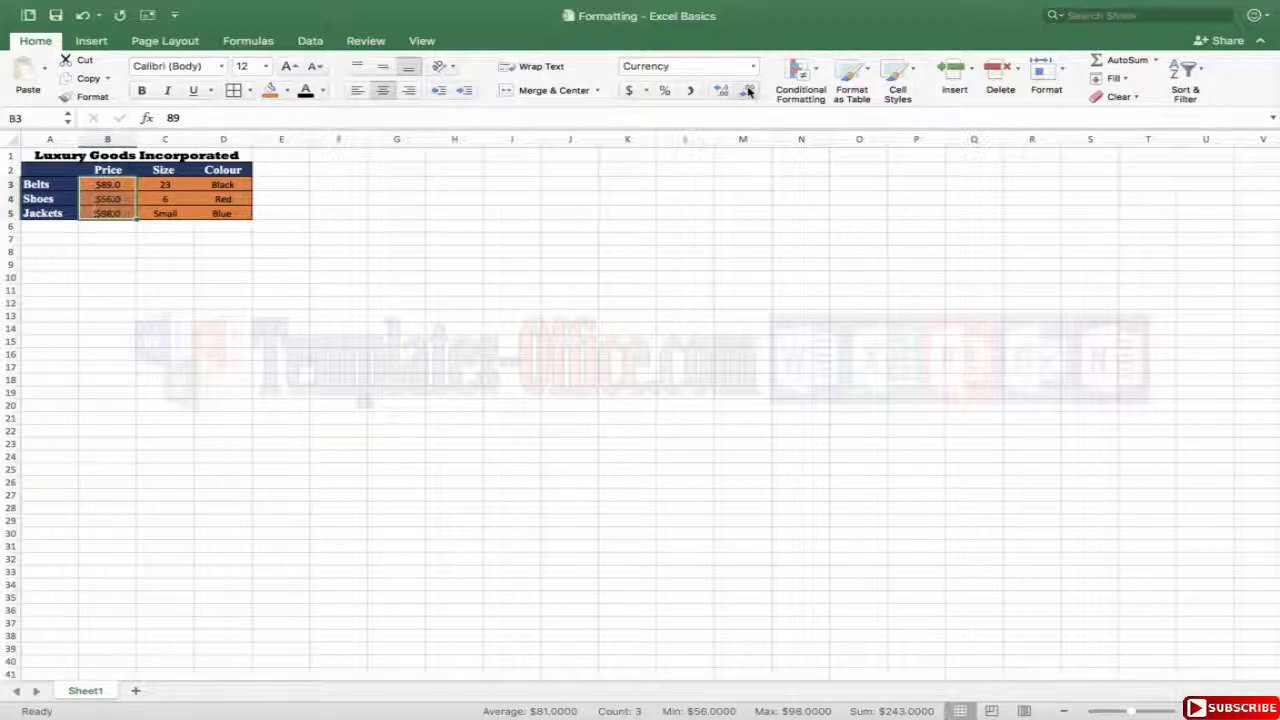
{"action": "left_click", "coordinate": [748, 91]}
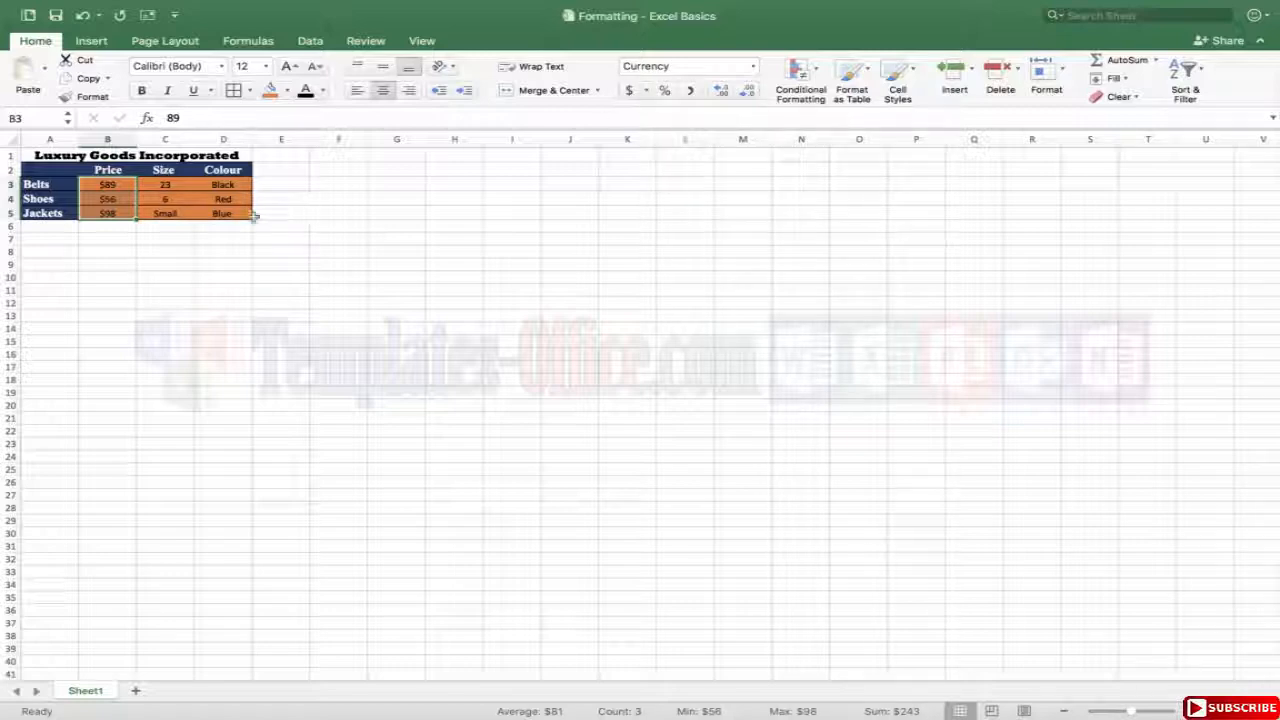
Apply the £ English (United Kingdom) accounting format to the prices in B3:B5
{"action": "left_click", "coordinate": [108, 186]}
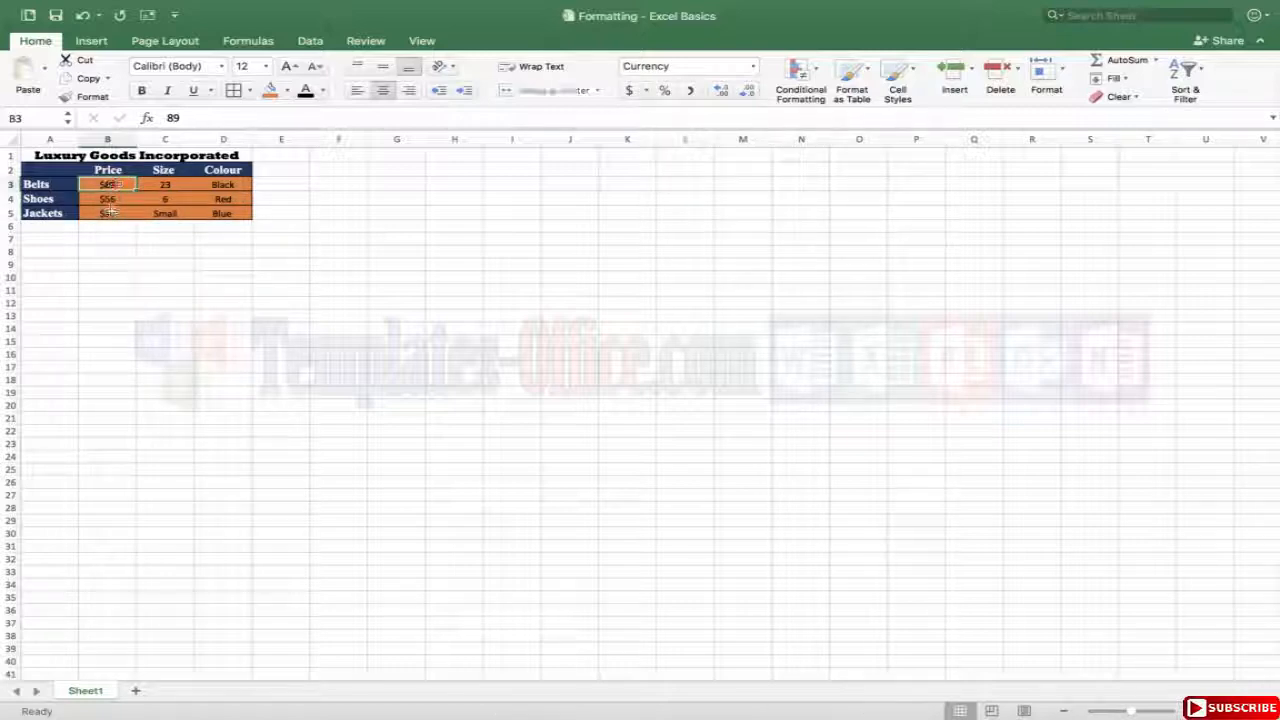
{"action": "left_click_drag", "start_coordinate": [108, 204], "coordinate": [108, 213]}
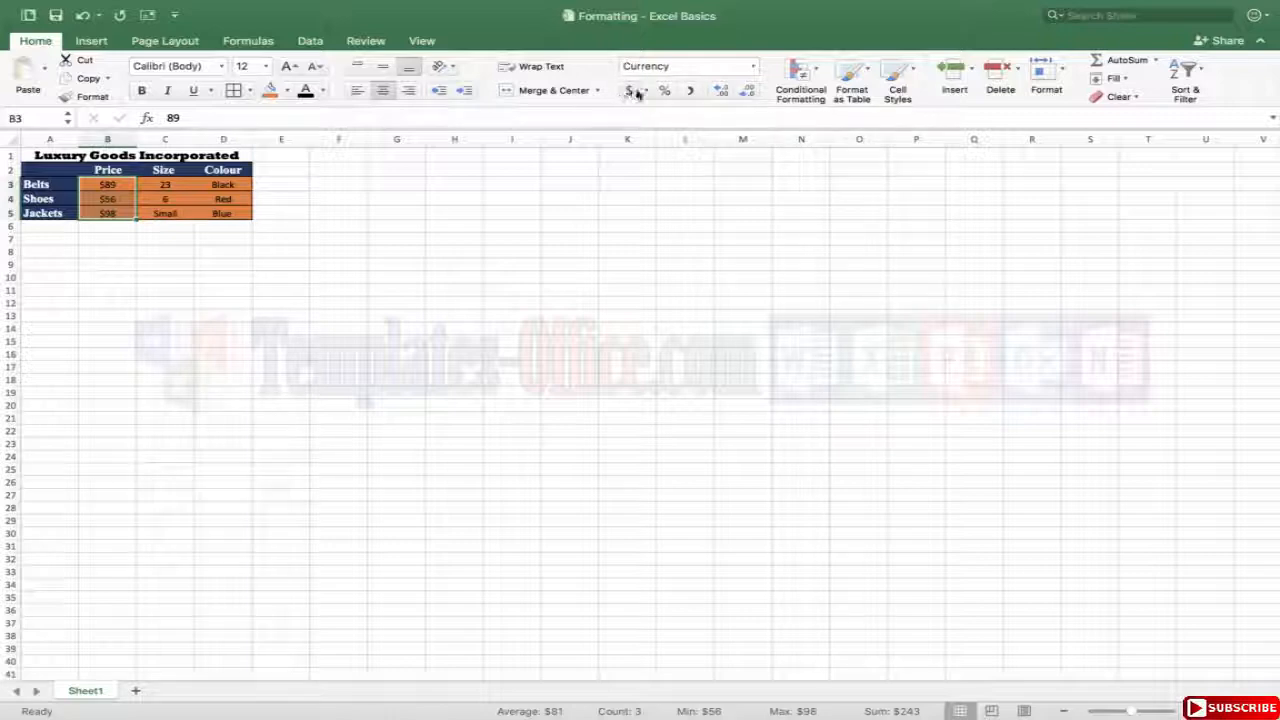
{"action": "left_click", "coordinate": [695, 66]}
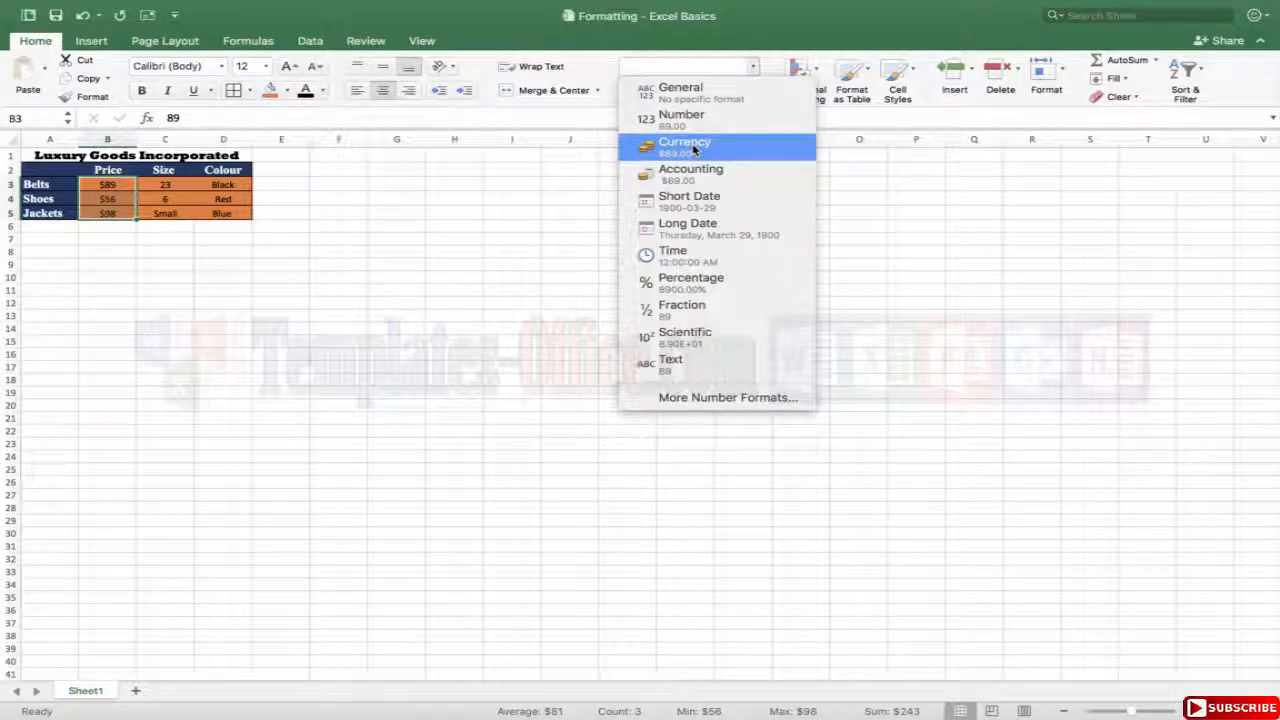
{"action": "left_click", "coordinate": [601, 150]}
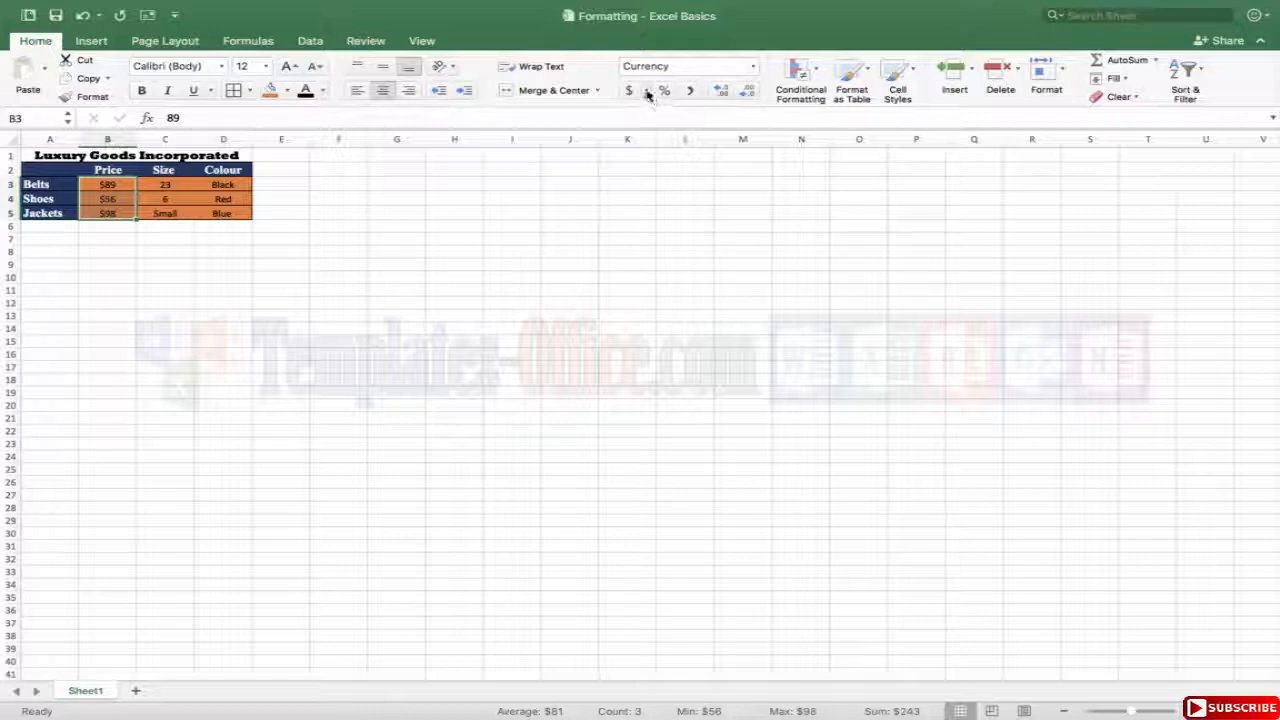
{"action": "left_click", "coordinate": [647, 92]}
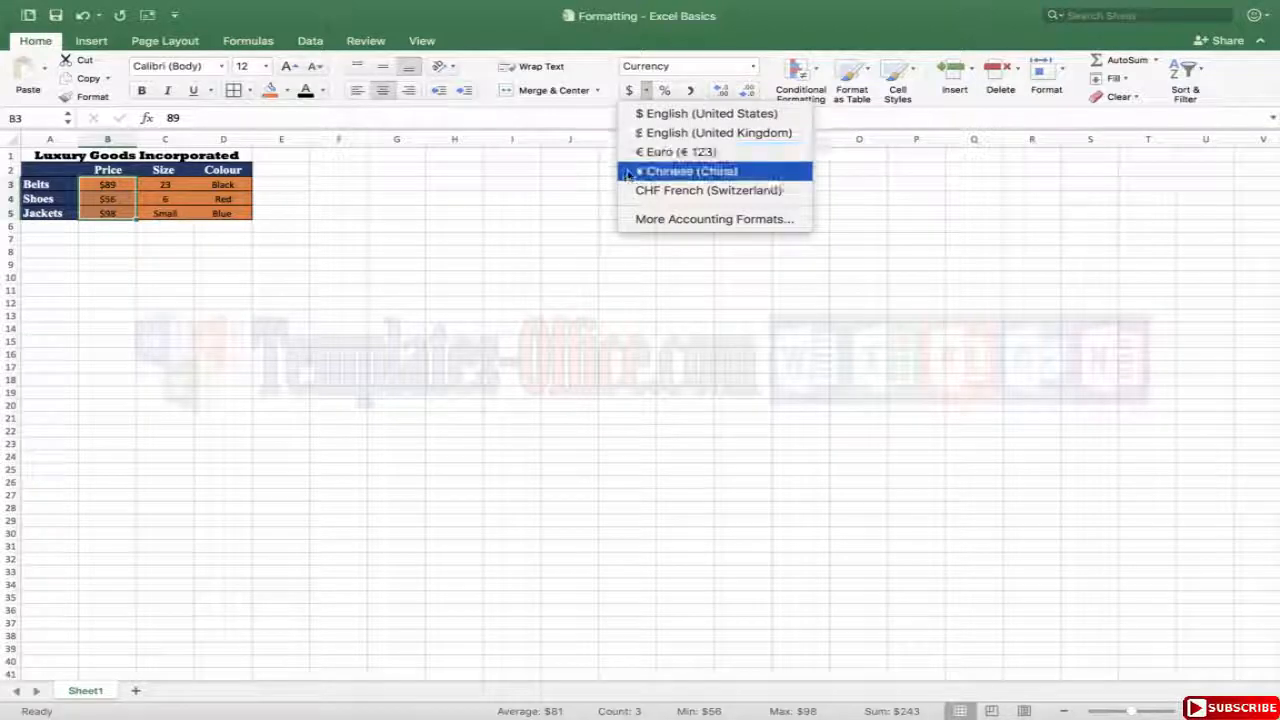
{"action": "left_click", "coordinate": [776, 133]}
{"action": "left_click", "coordinate": [330, 252]}
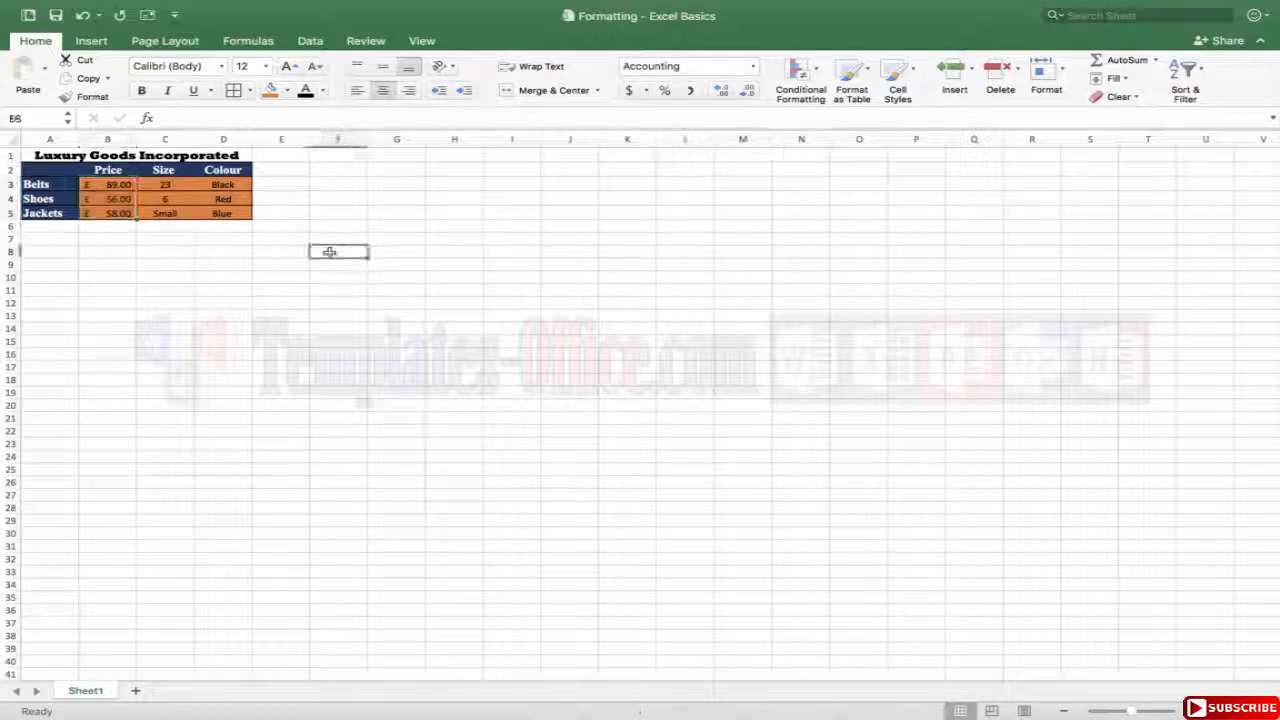
Switch the prices in B3:B5 to the ¥ Chinese (China) accounting format and deselect them
{"action": "left_click_drag", "start_coordinate": [93, 186], "coordinate": [107, 212]}
{"action": "left_click", "coordinate": [98, 238]}
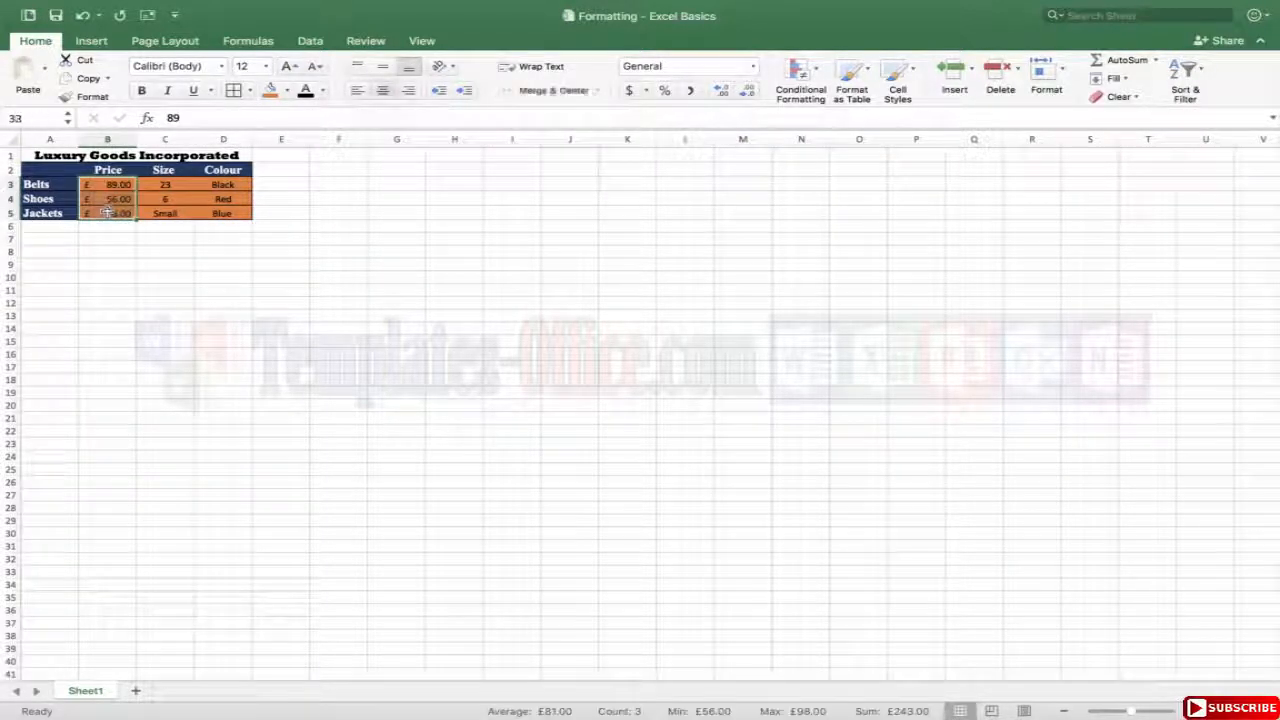
{"action": "left_click", "coordinate": [647, 91]}
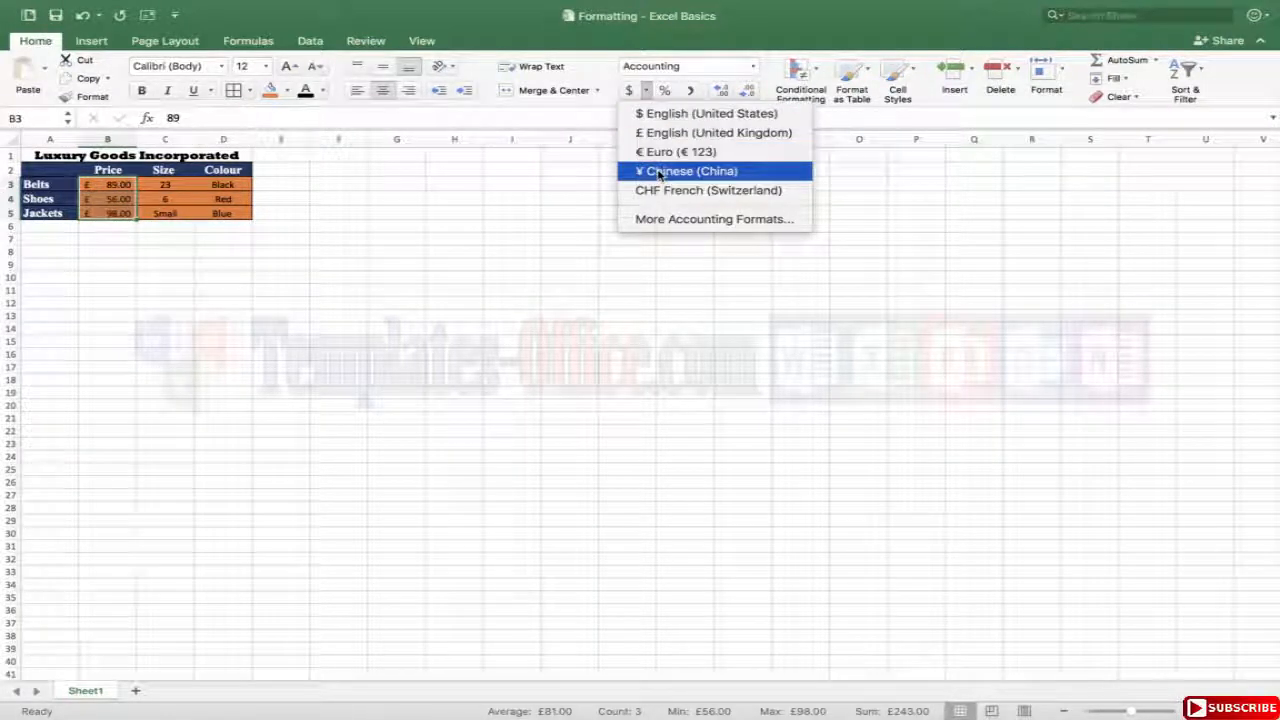
{"action": "left_click", "coordinate": [658, 175]}
{"action": "left_click", "coordinate": [120, 304]}
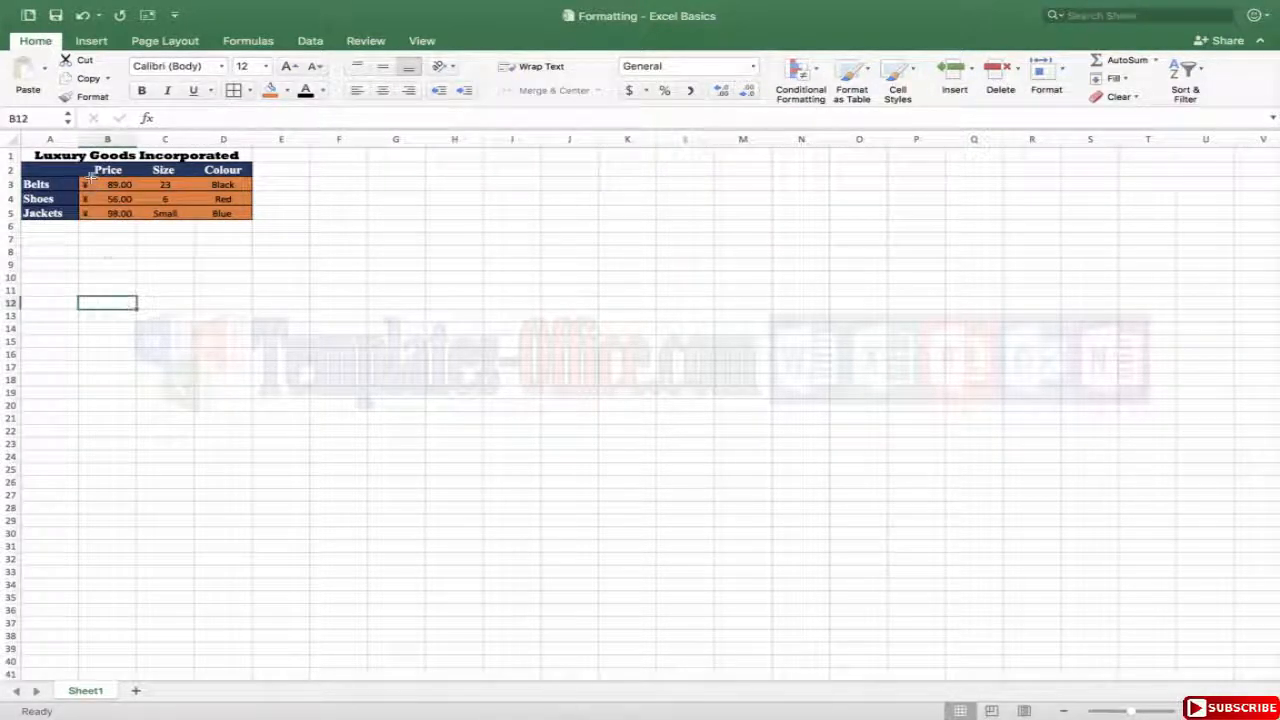
{"action": "left_click_drag", "start_coordinate": [92, 188], "coordinate": [94, 216]}
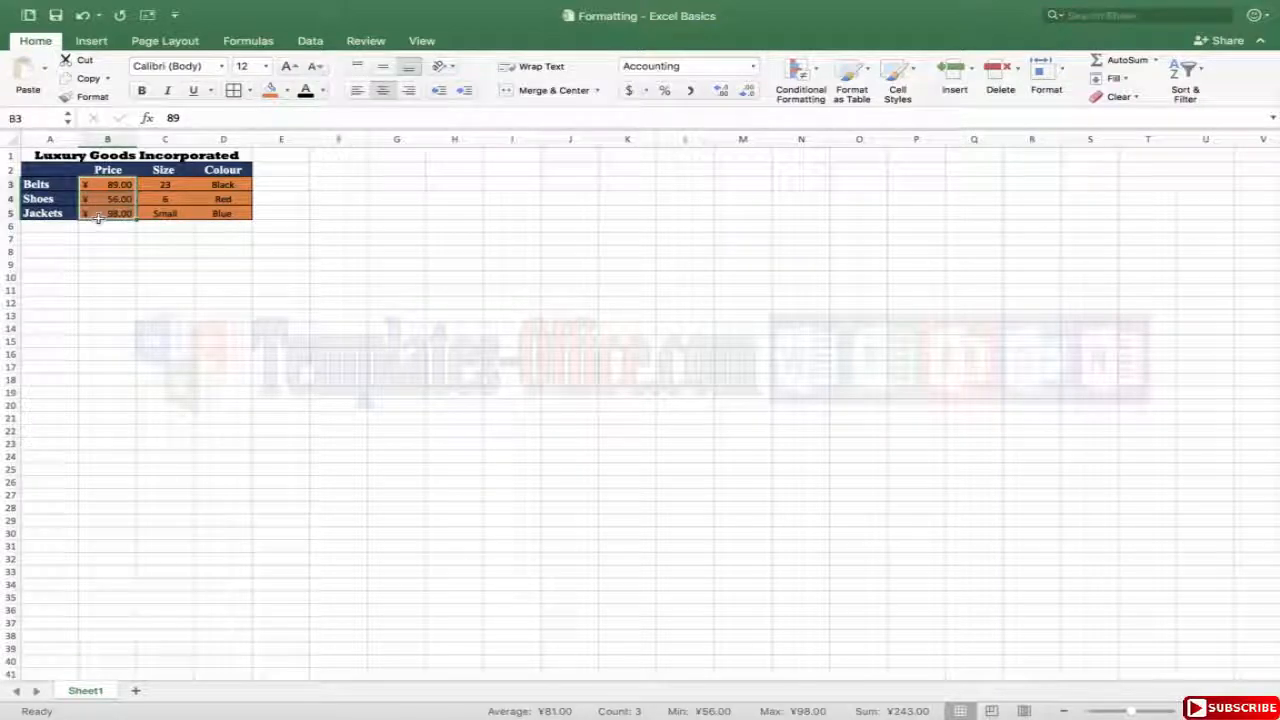
{"action": "left_click", "coordinate": [93, 247]}
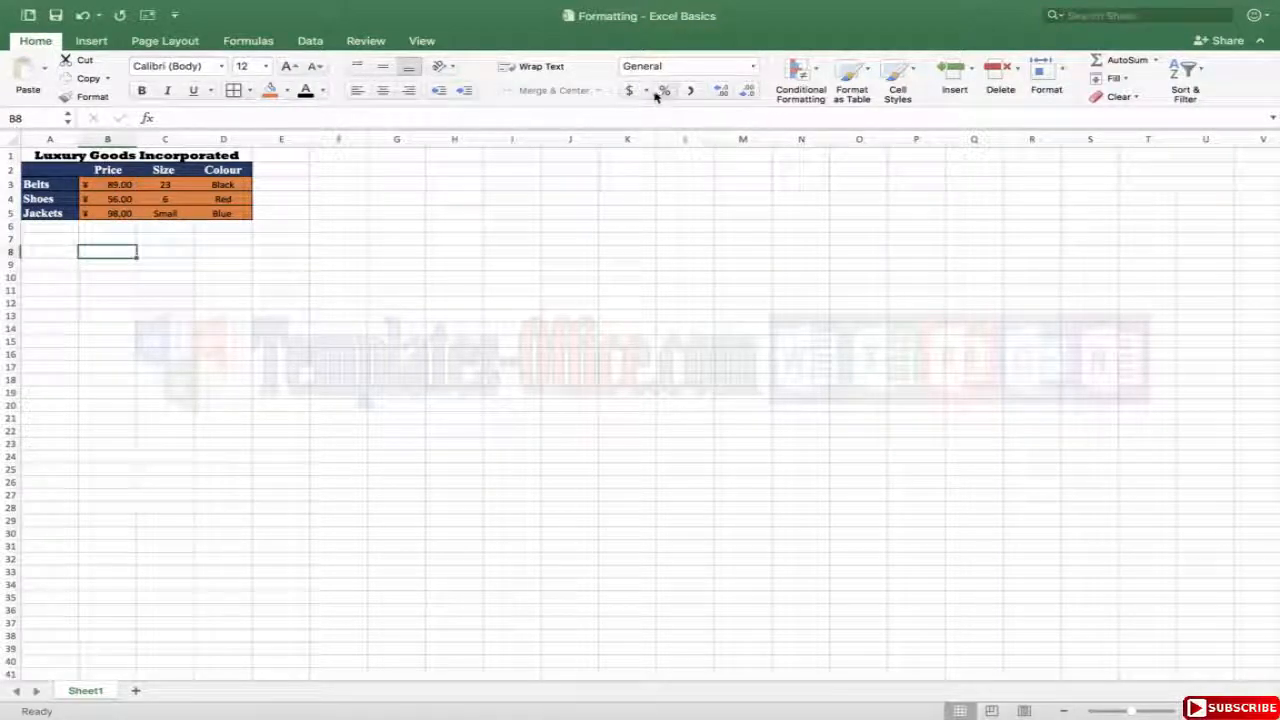
{"action": "left_click", "coordinate": [208, 328]}
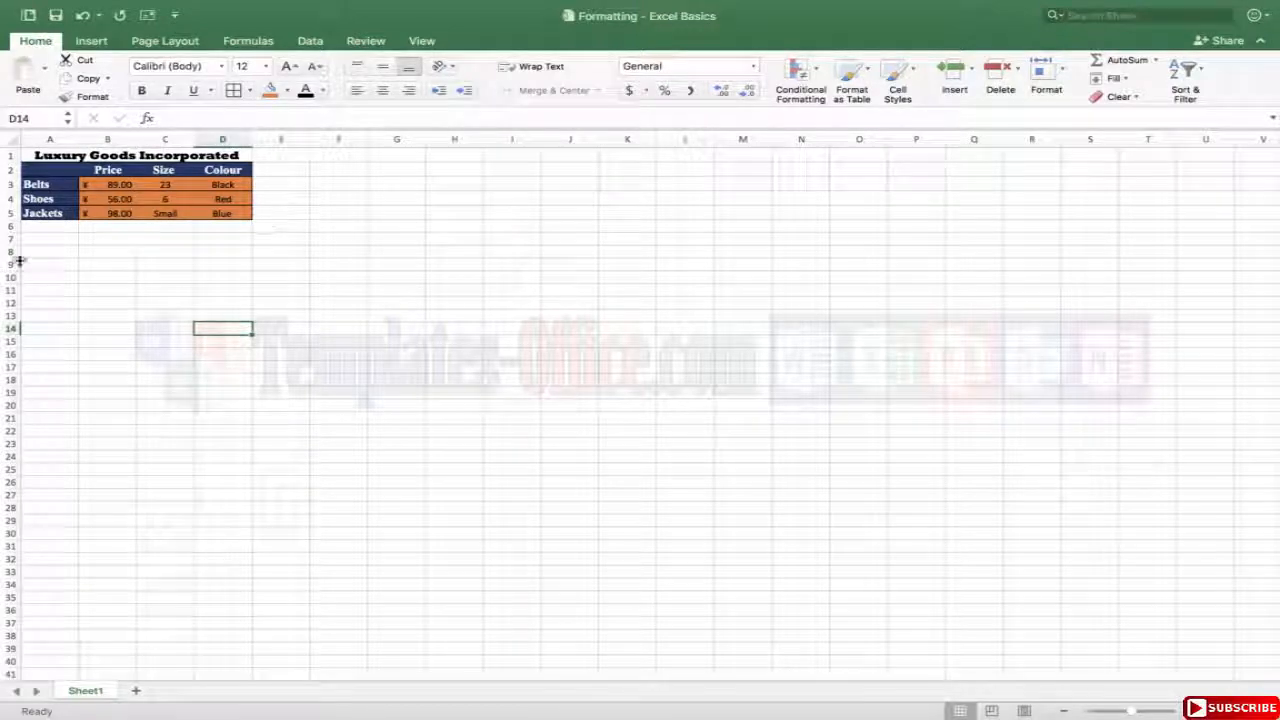
Undo the accidental cell shift in the Price column and format the prices in B3:B5 as Percentage
{"action": "left_click_drag", "start_coordinate": [110, 199], "coordinate": [110, 206]}
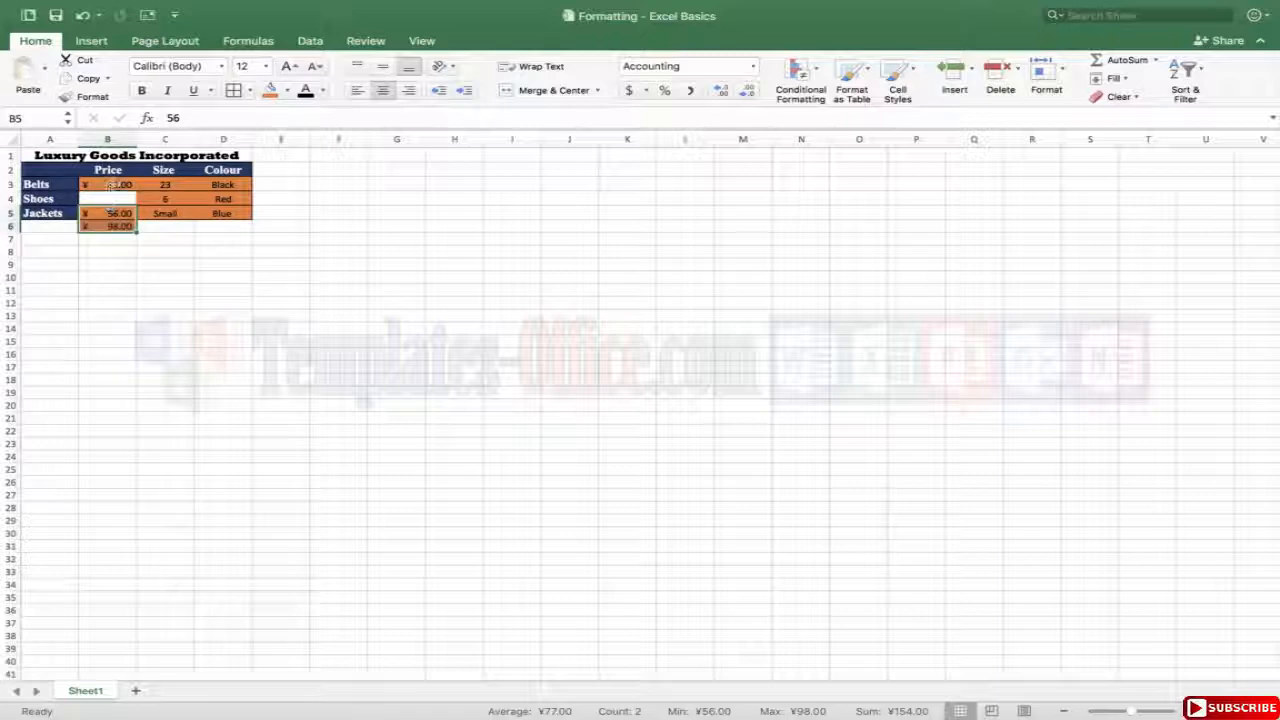
{"action": "left_click", "coordinate": [82, 15]}
{"action": "left_click_drag", "start_coordinate": [108, 184], "coordinate": [108, 213]}
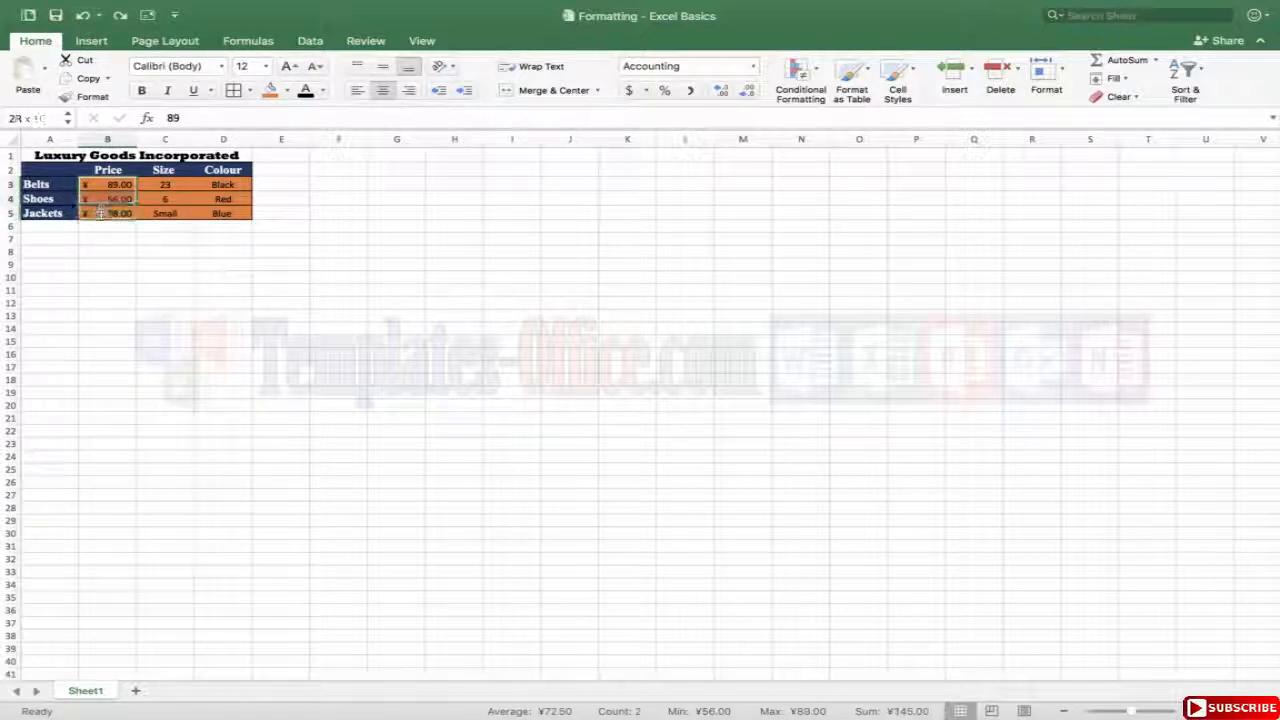
{"action": "left_click", "coordinate": [753, 66]}
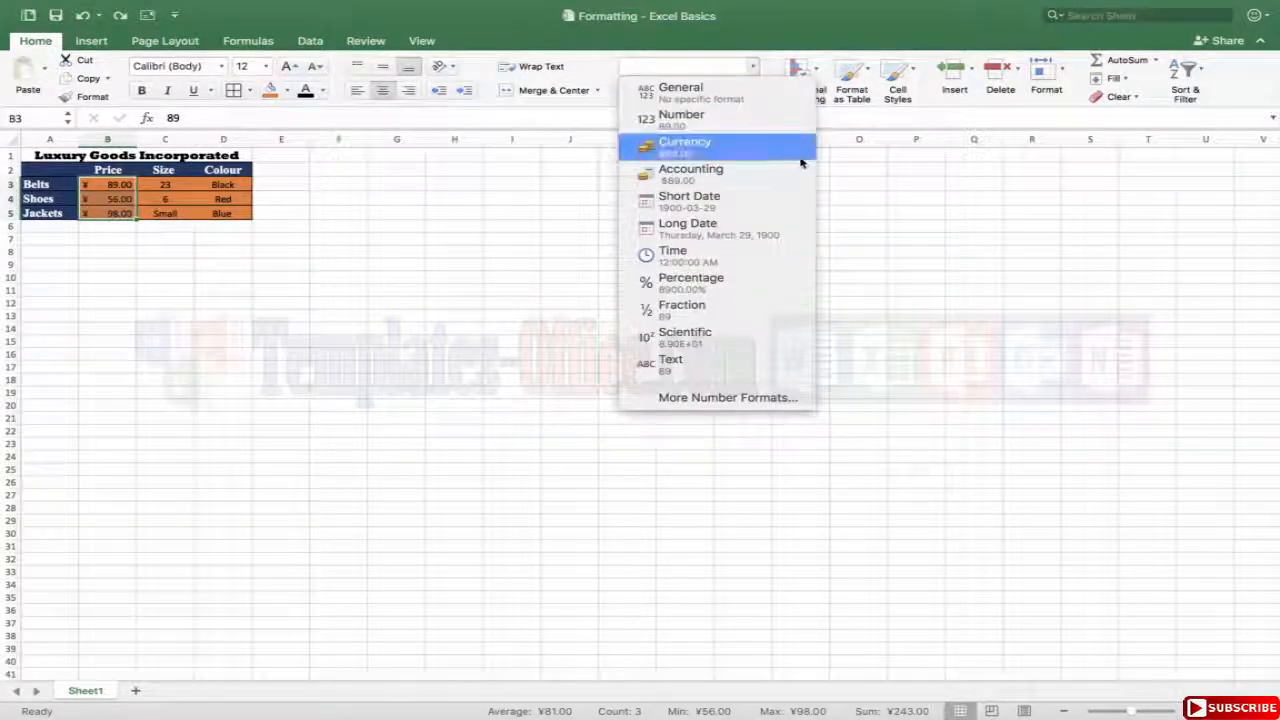
{"action": "left_click", "coordinate": [728, 287]}
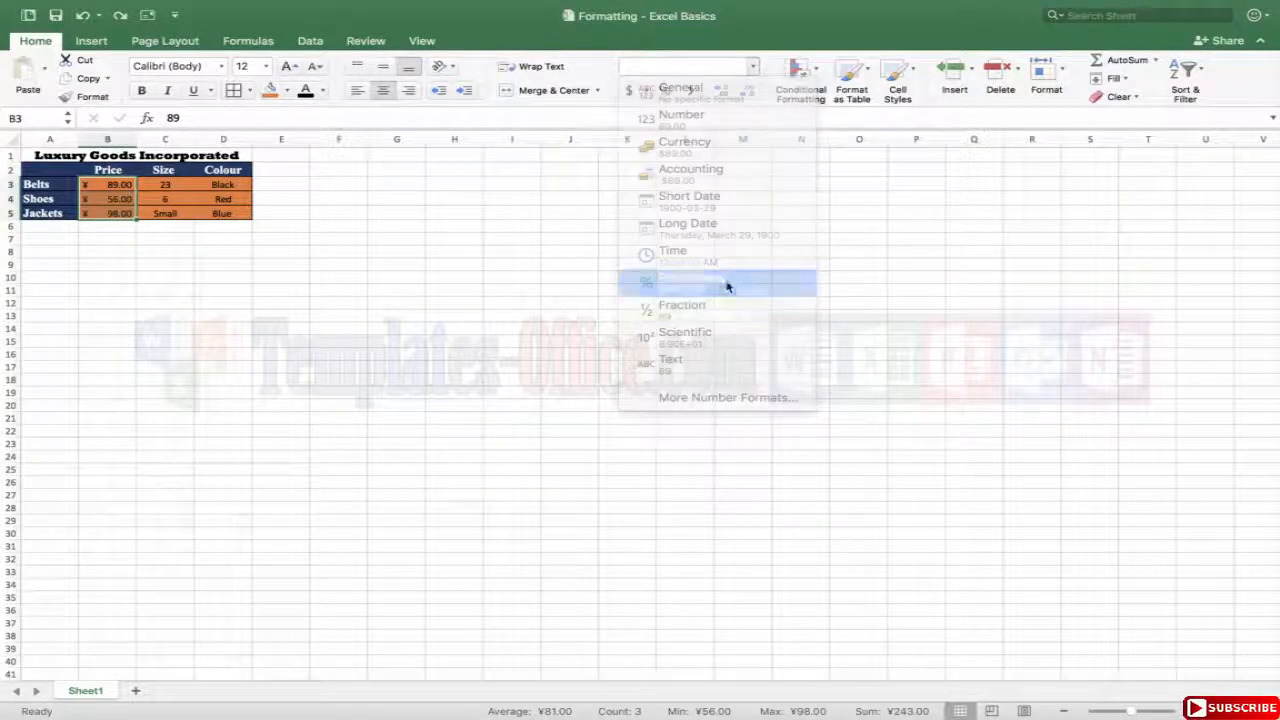
{"action": "left_click", "coordinate": [120, 290]}
{"action": "left_click", "coordinate": [94, 188]}
{"action": "left_click_drag", "start_coordinate": [94, 190], "coordinate": [96, 213]}
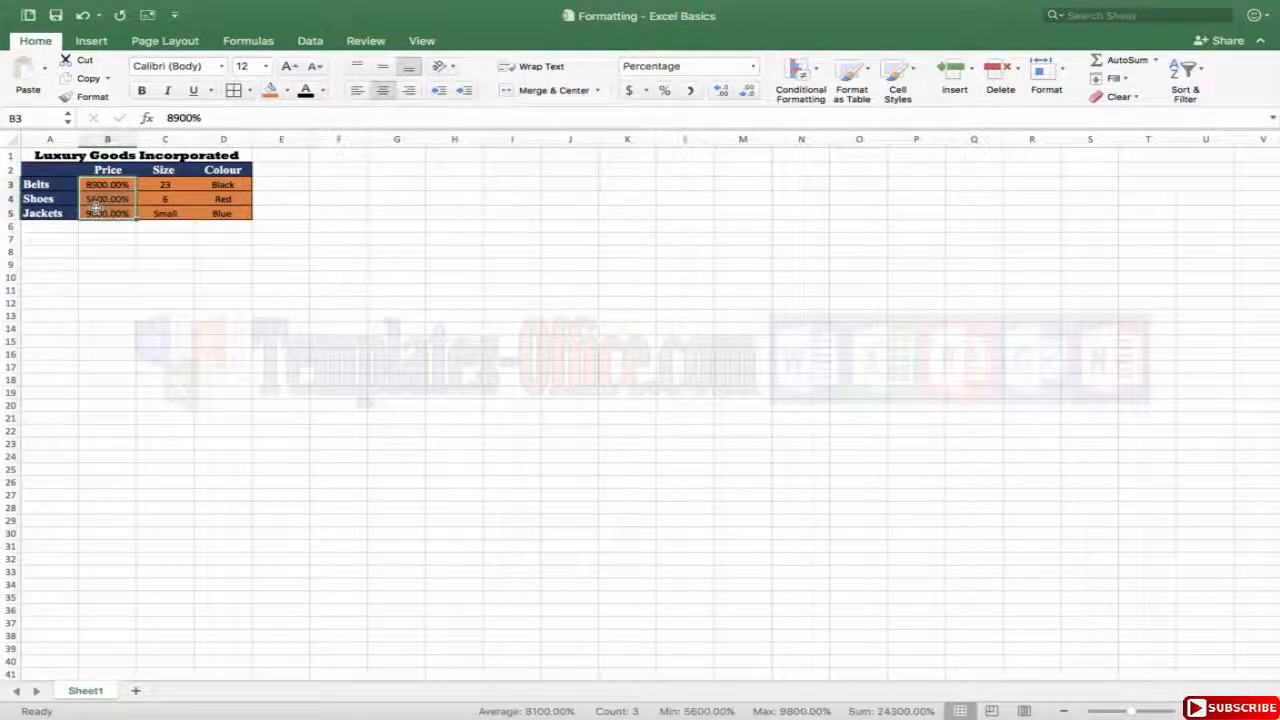
{"action": "left_click", "coordinate": [88, 251]}
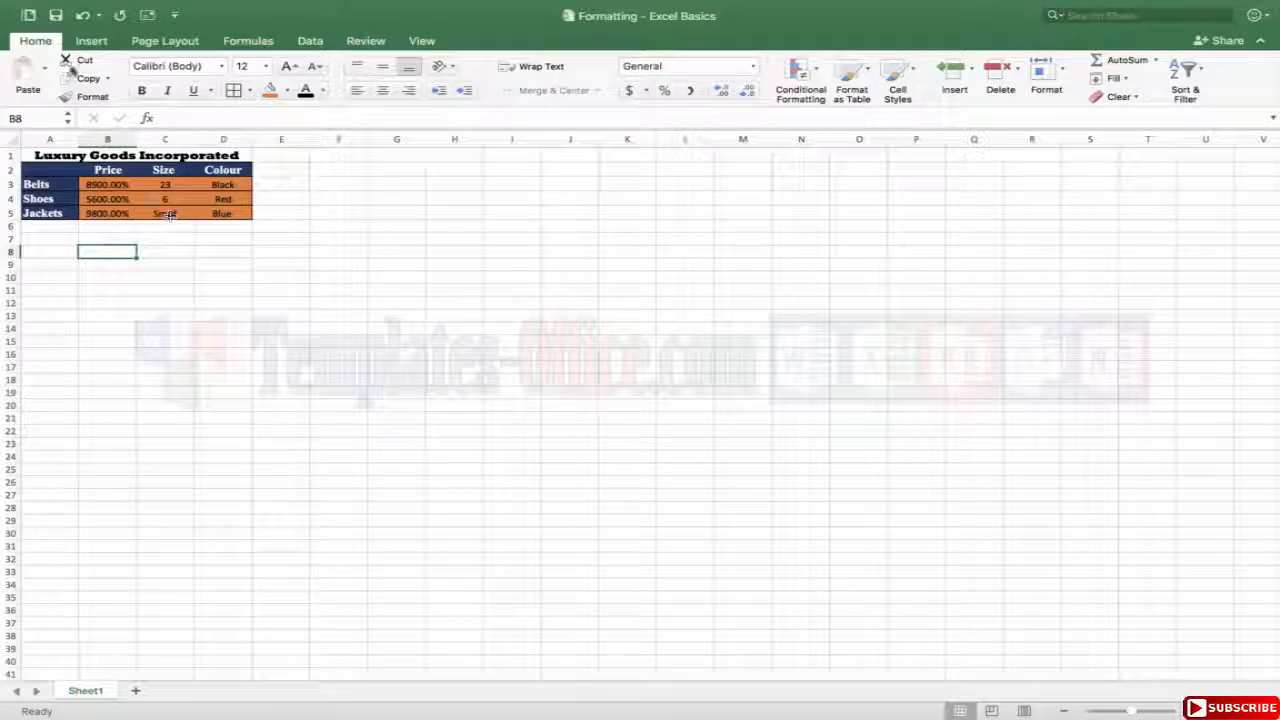
Undo the percentage, yuan and pound formats on the prices in B3:B5 and deselect the cells
{"action": "mouse_move", "coordinate": [92, 4]}
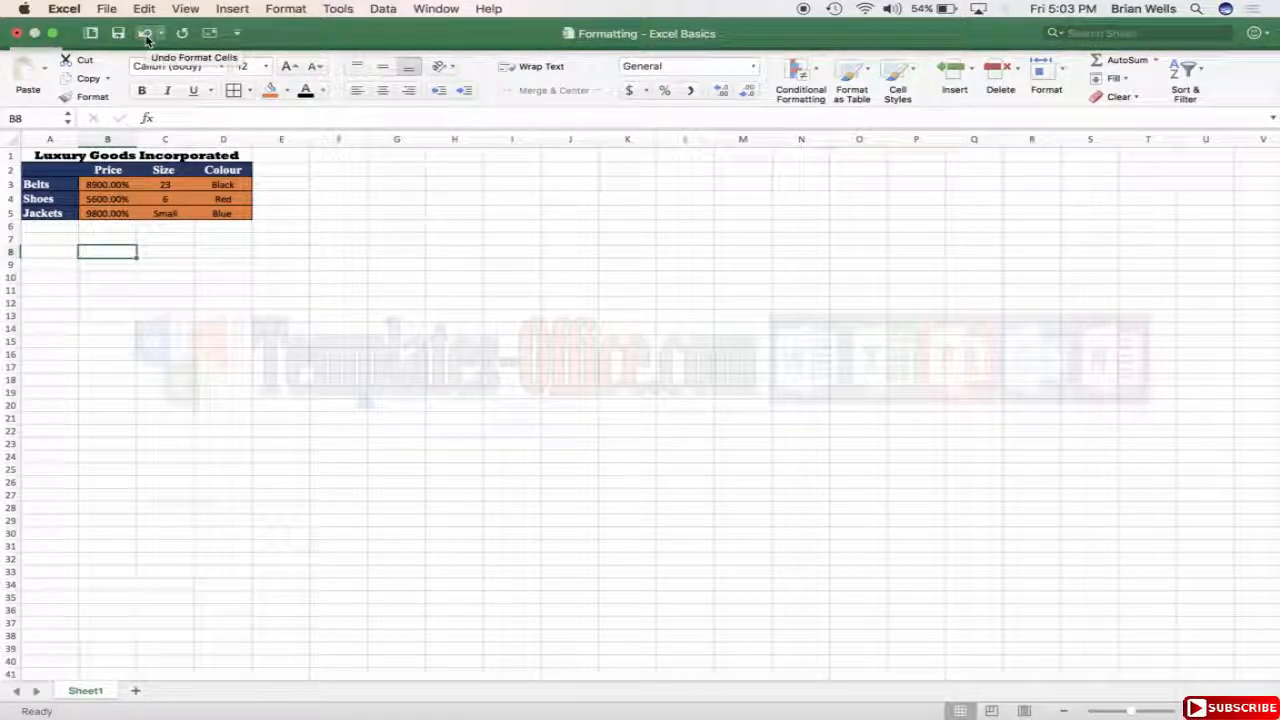
{"action": "left_click", "coordinate": [146, 36]}
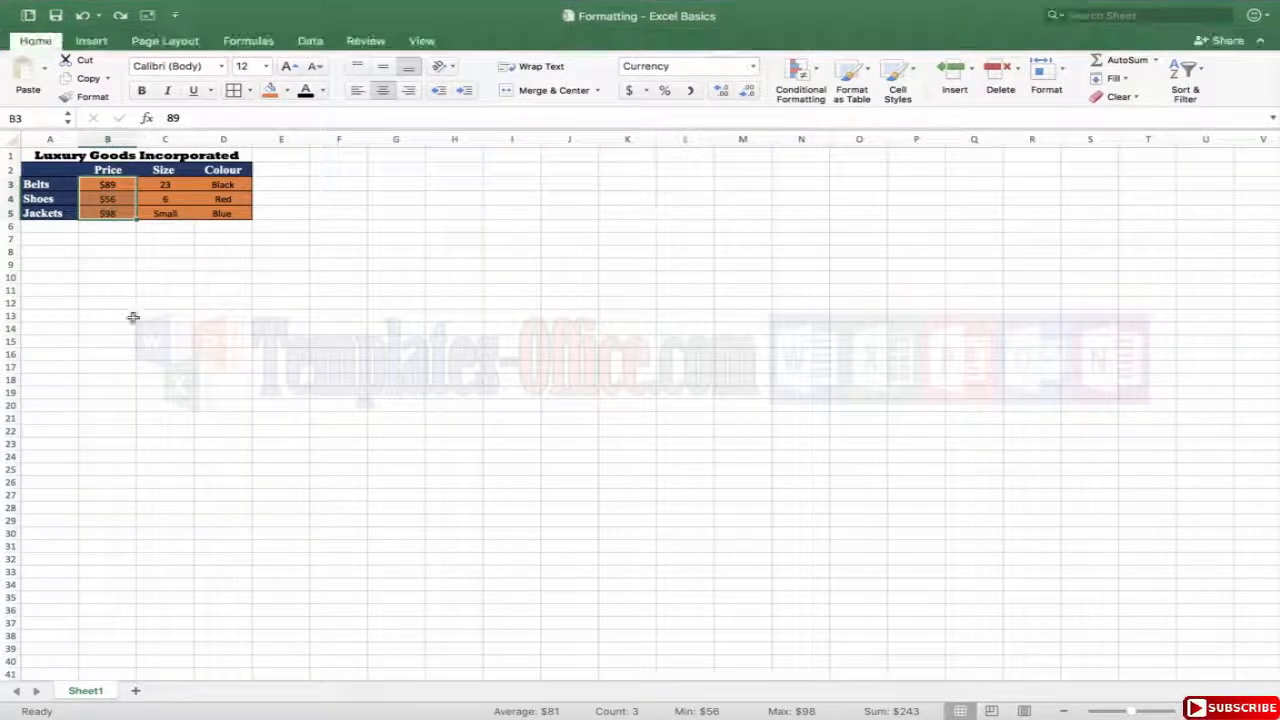
{"action": "left_click", "coordinate": [133, 316]}
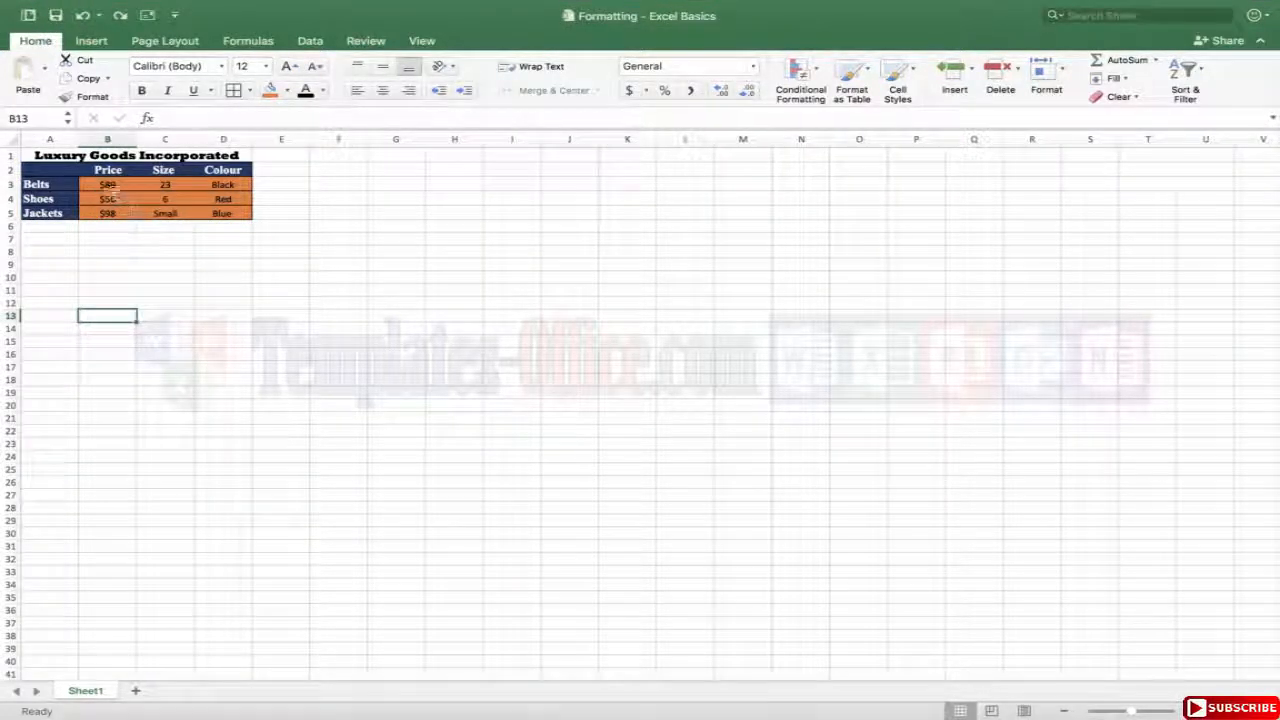
Format cells B3:D5 with the Time number format and Right horizontal alignment
{"action": "left_click_drag", "start_coordinate": [108, 185], "coordinate": [228, 212]}
{"action": "right_click", "coordinate": [142, 204]}
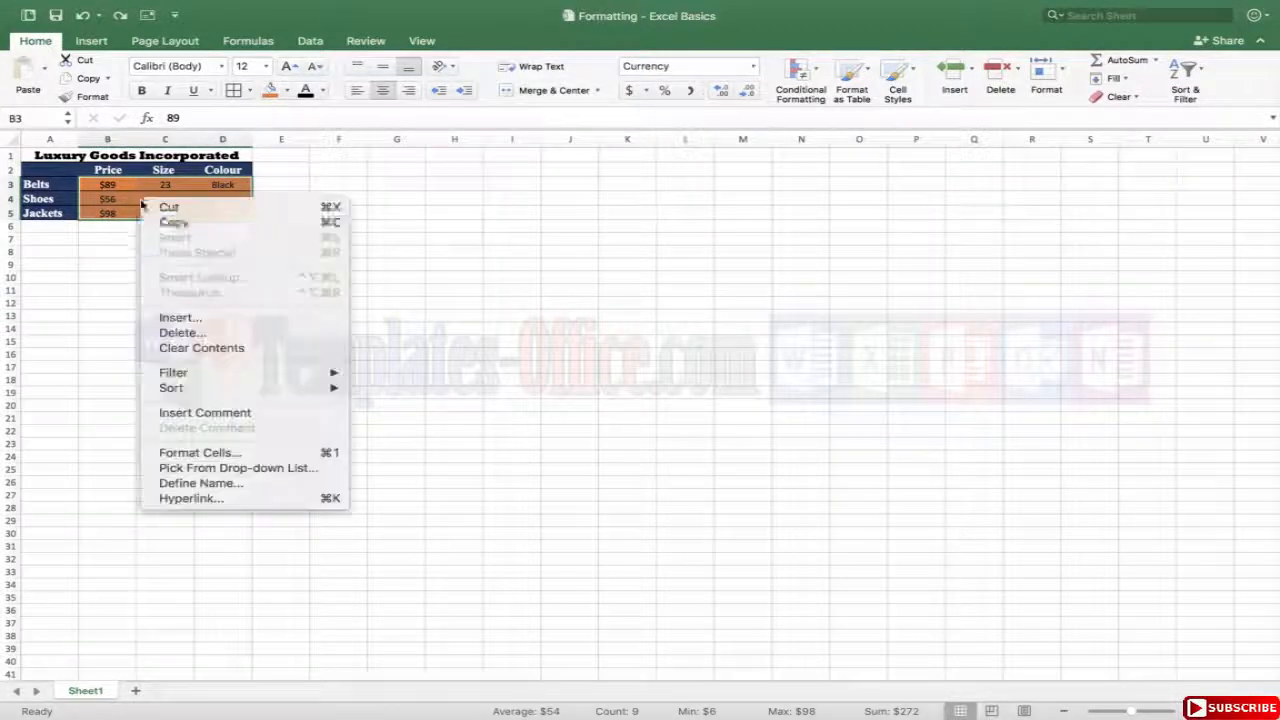
{"action": "left_click", "coordinate": [200, 452]}
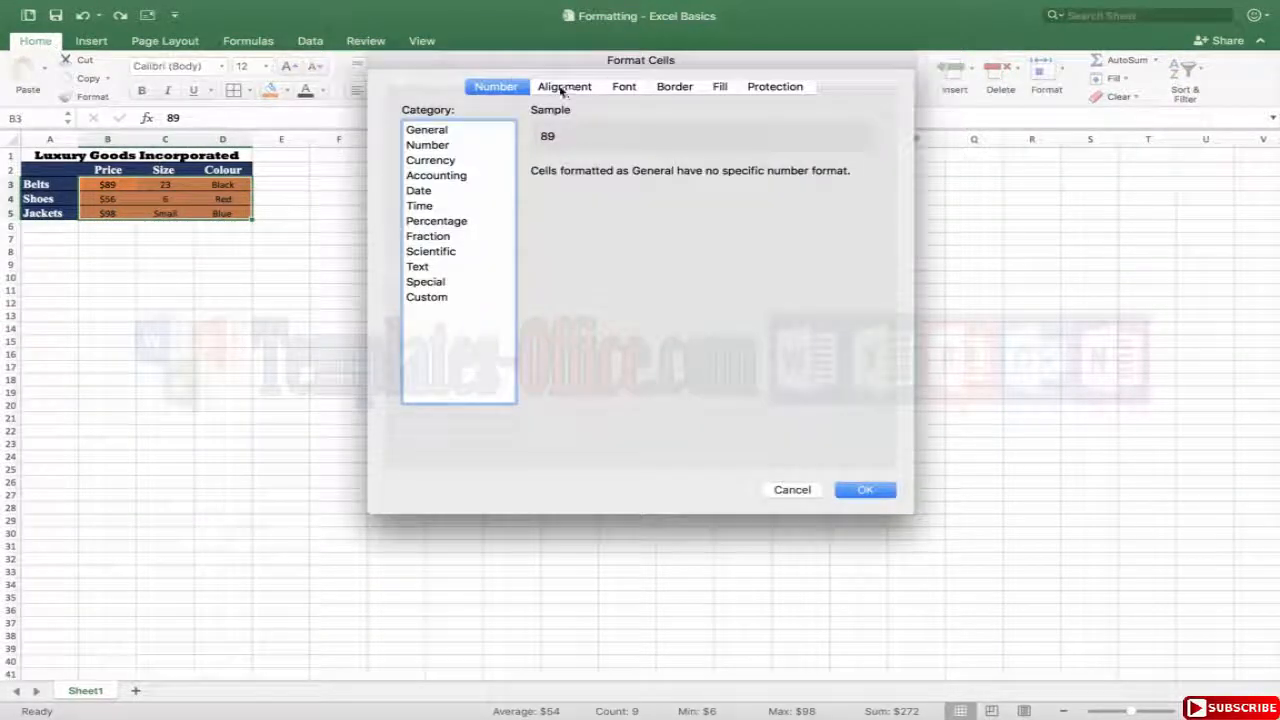
{"action": "left_click", "coordinate": [425, 176]}
{"action": "left_click", "coordinate": [424, 190]}
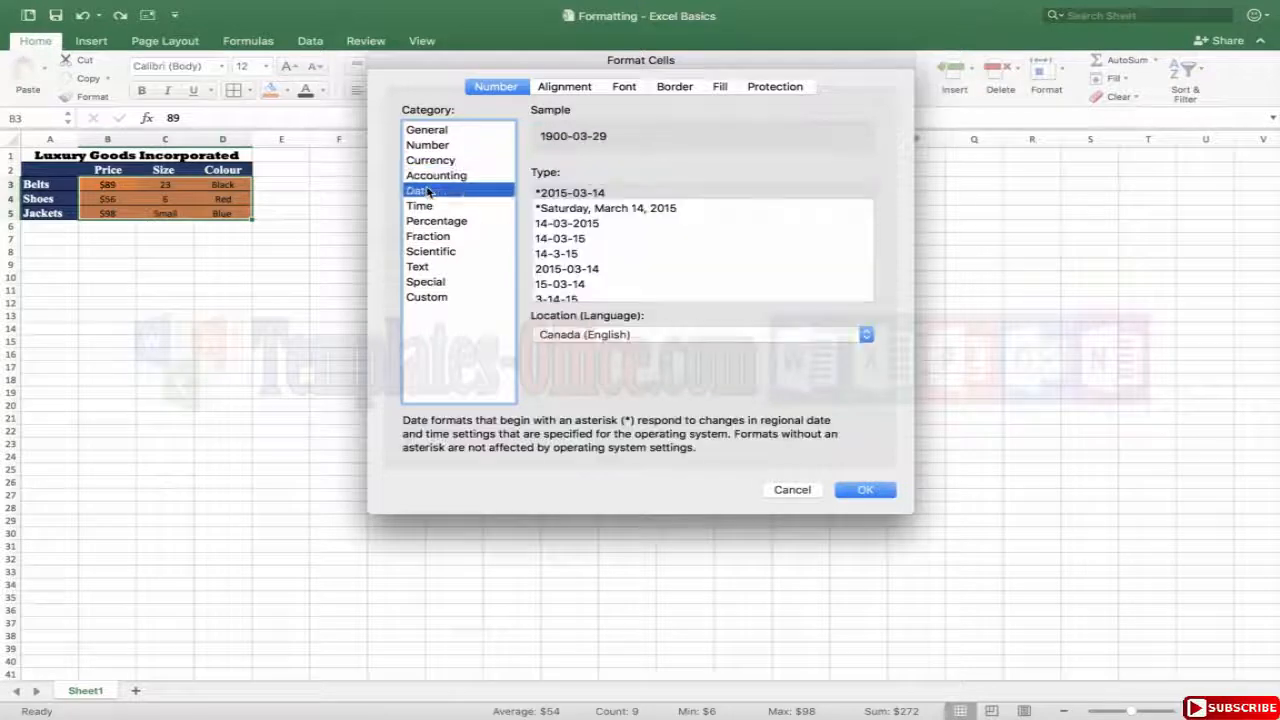
{"action": "key", "text": "Down"}
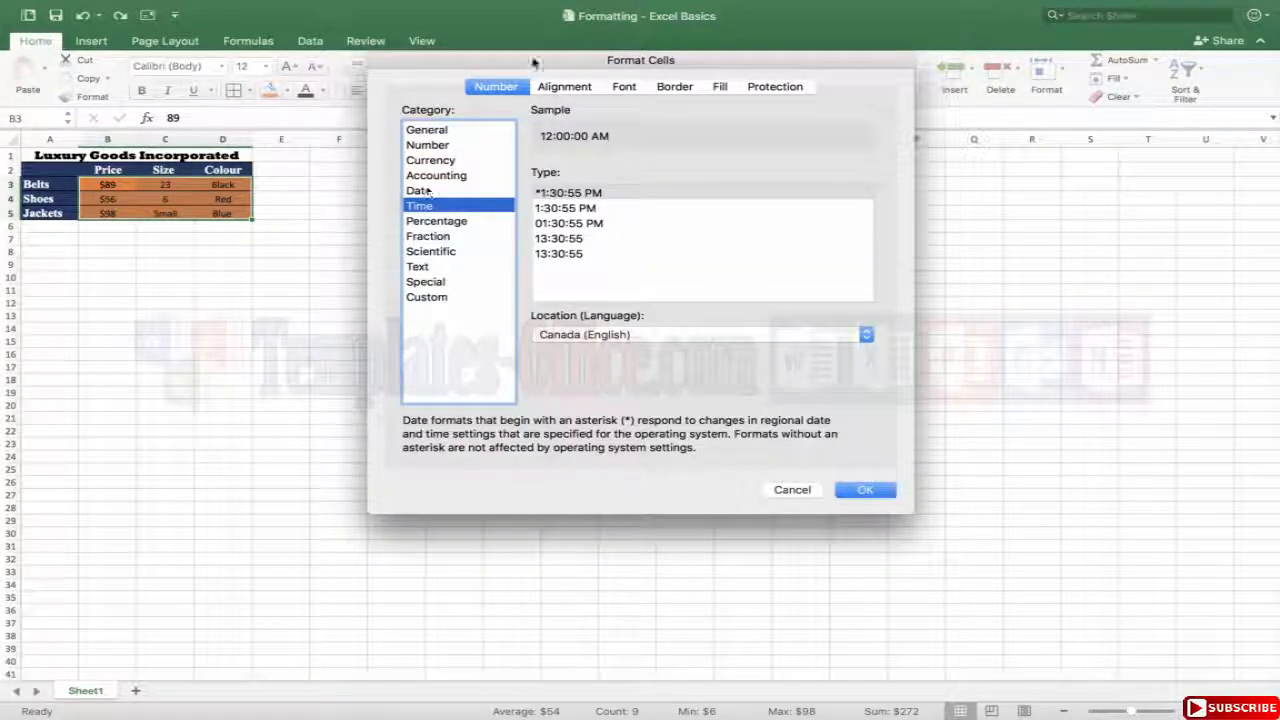
{"action": "left_click", "coordinate": [560, 86]}
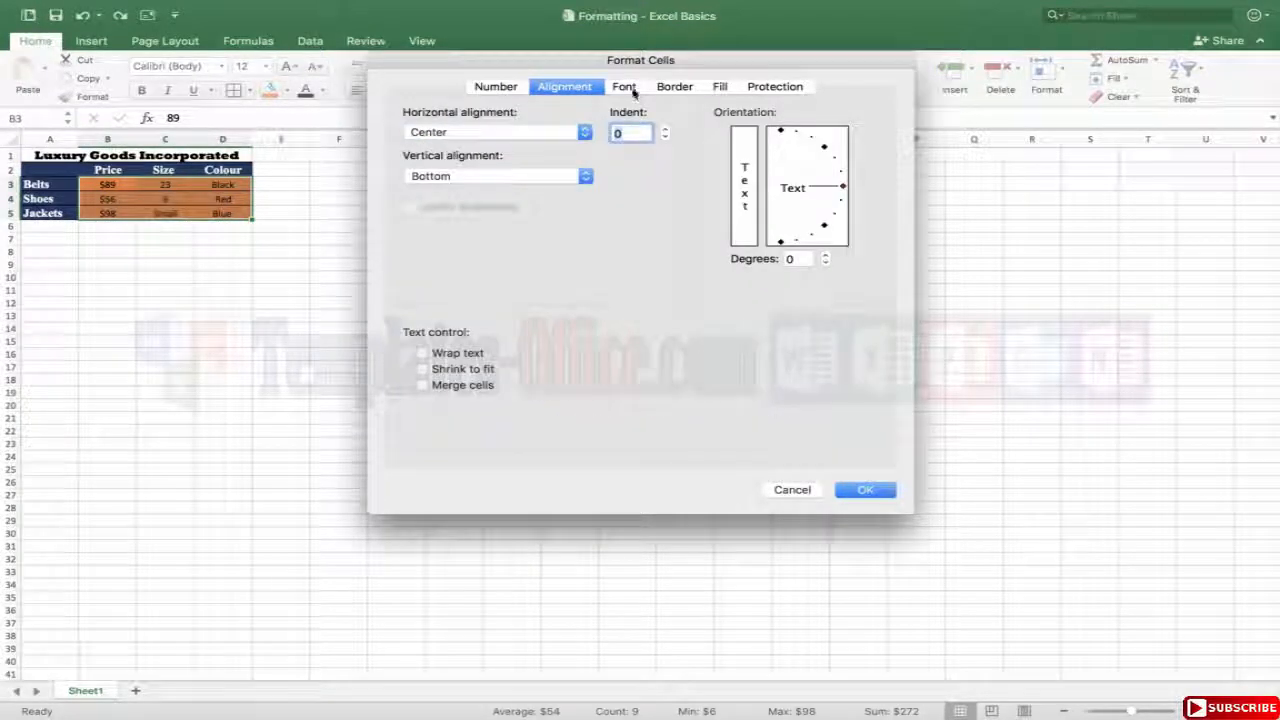
{"action": "left_click", "coordinate": [529, 131]}
{"action": "left_click", "coordinate": [500, 147]}
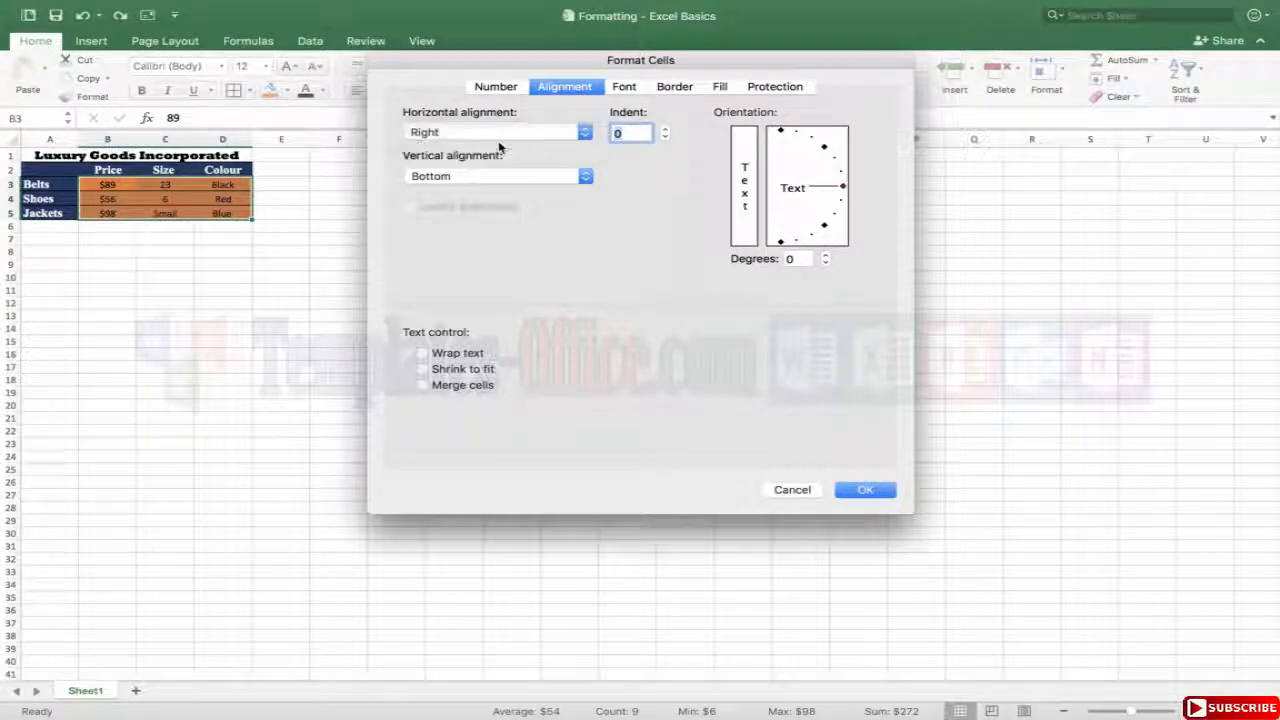
{"action": "left_click", "coordinate": [860, 489]}
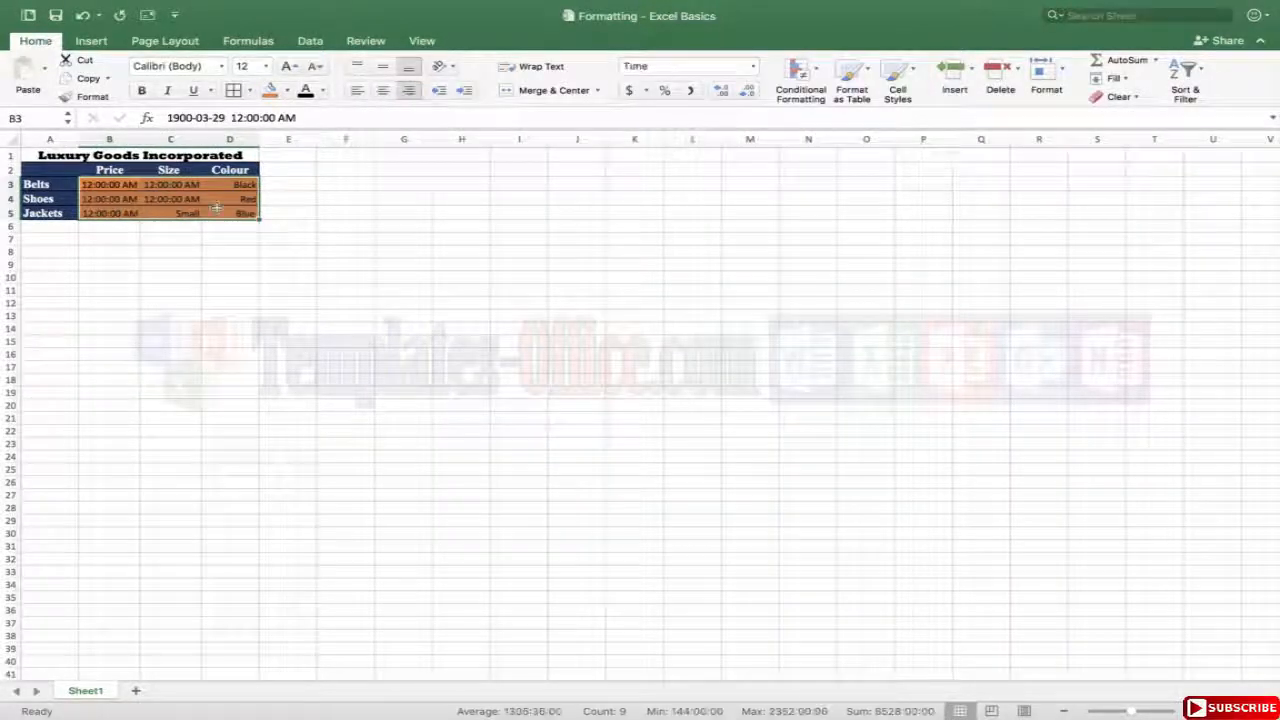
Undo the Time format and right alignment on B3:D5
{"action": "left_click", "coordinate": [84, 16]}
{"action": "left_click", "coordinate": [84, 16]}
Choose the Number format with 2 decimal places for cells B3:D5
{"action": "right_click", "coordinate": [172, 207]}
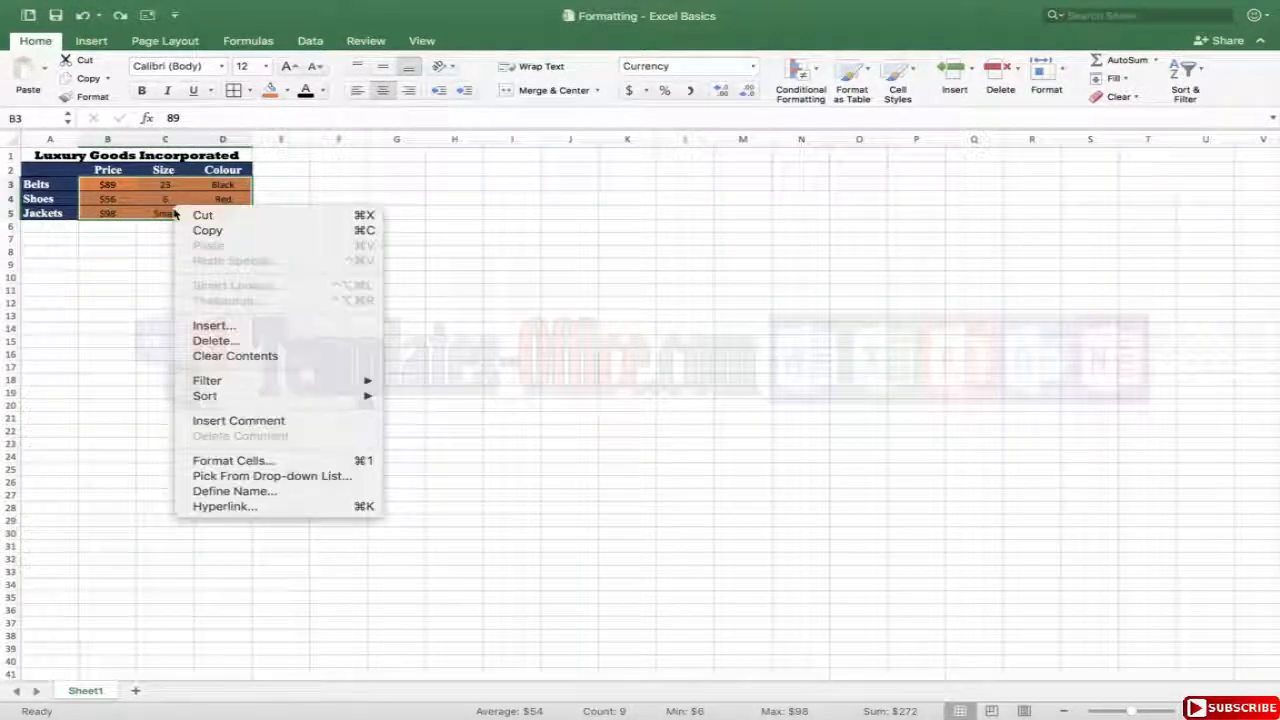
{"action": "left_click", "coordinate": [231, 460]}
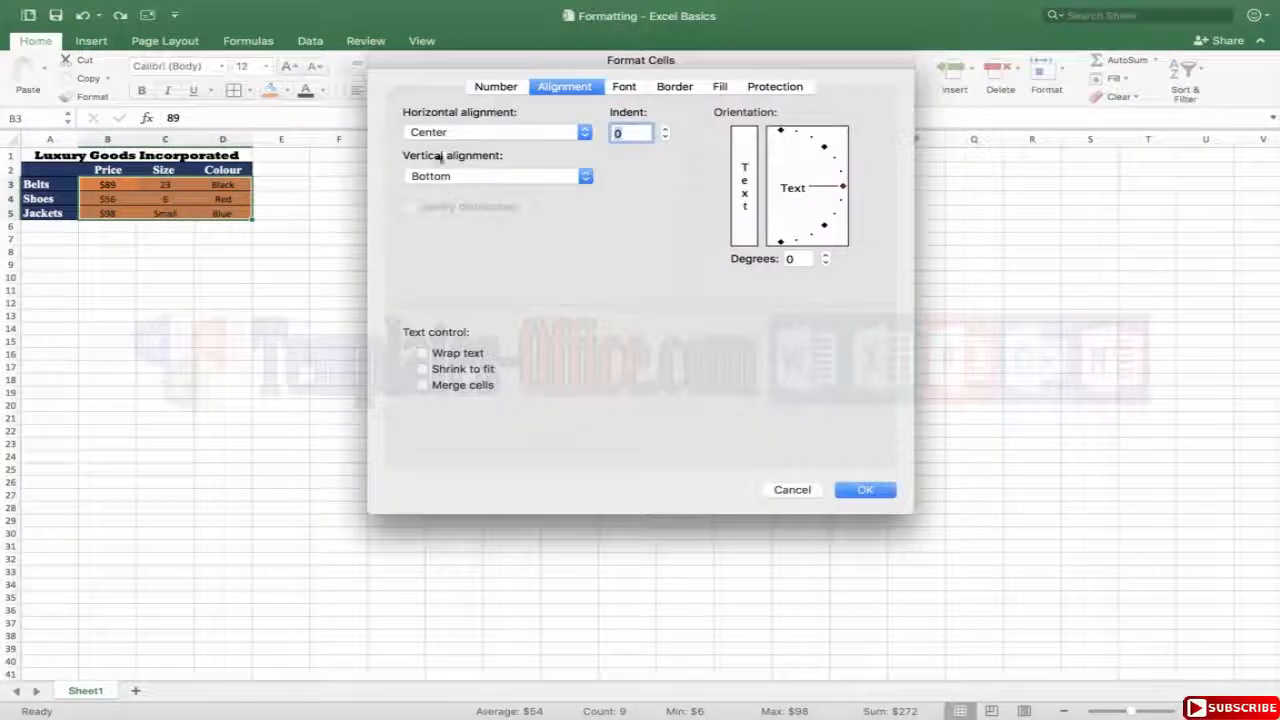
{"action": "left_click", "coordinate": [487, 87]}
{"action": "left_click", "coordinate": [430, 145]}
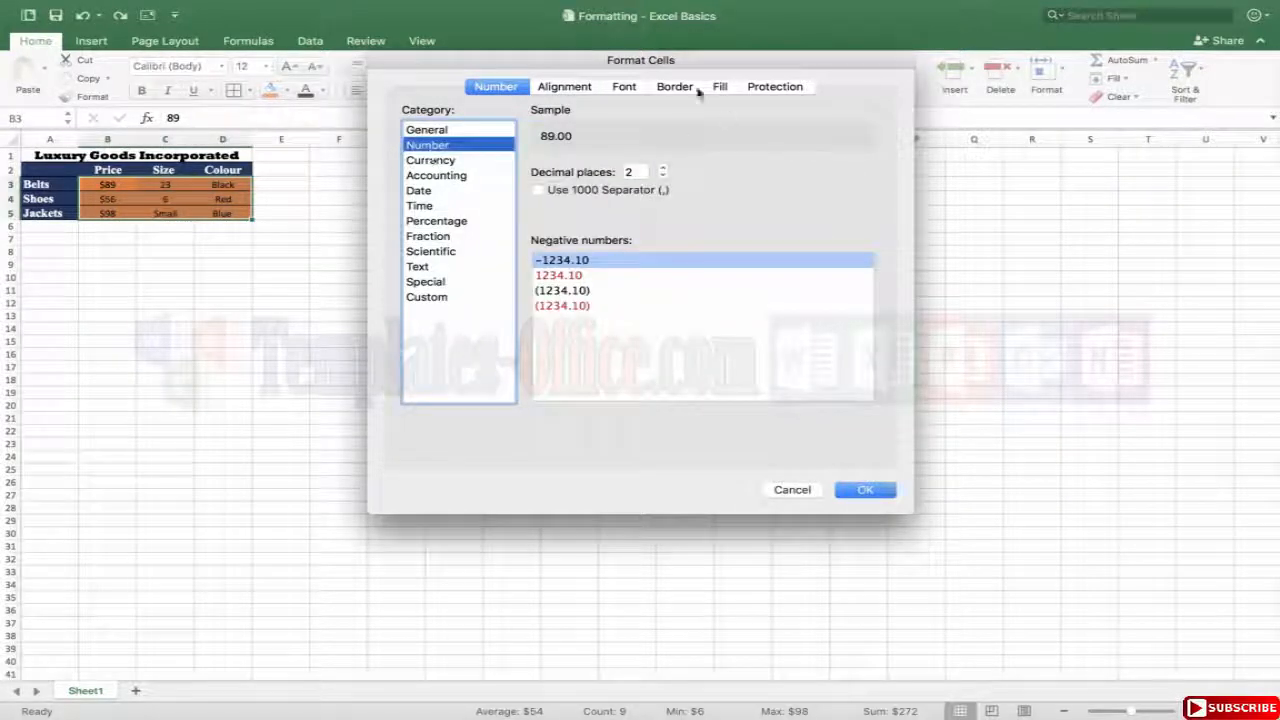
Review the font and border settings for B3:D5, pick a thick solid border line style and apply the cell formatting
{"action": "left_click", "coordinate": [624, 88]}
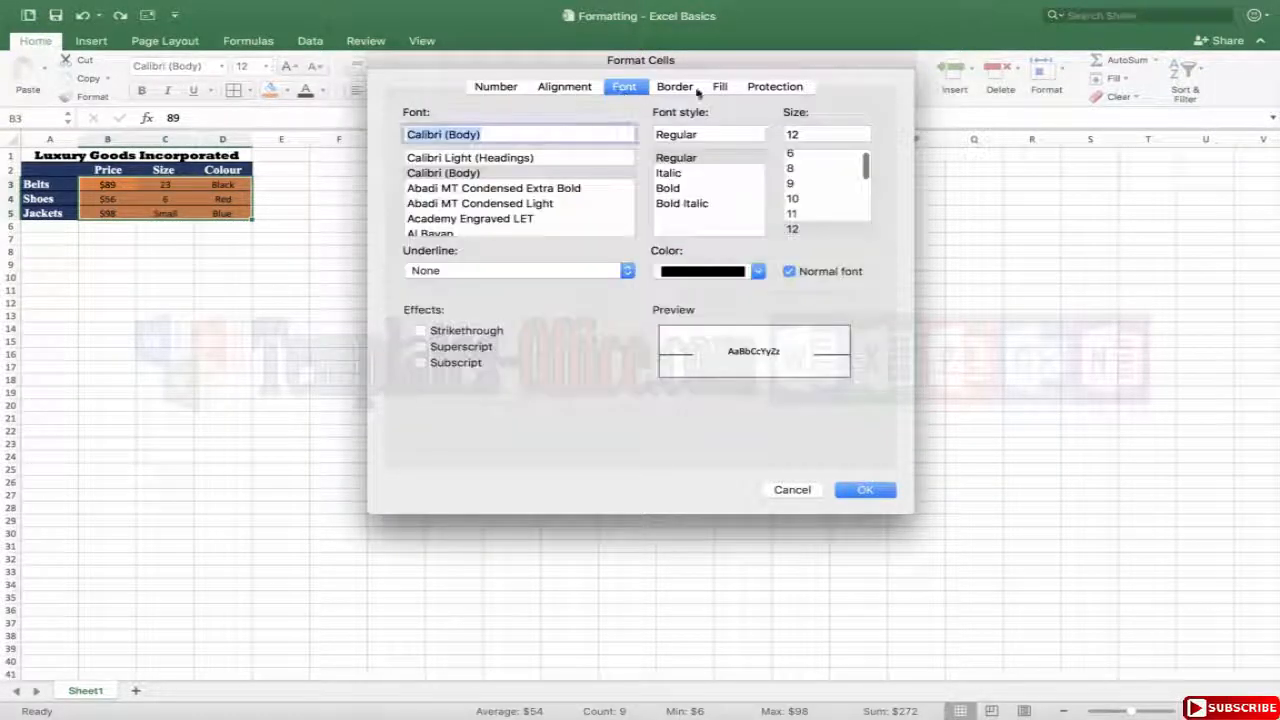
{"action": "left_click", "coordinate": [665, 86]}
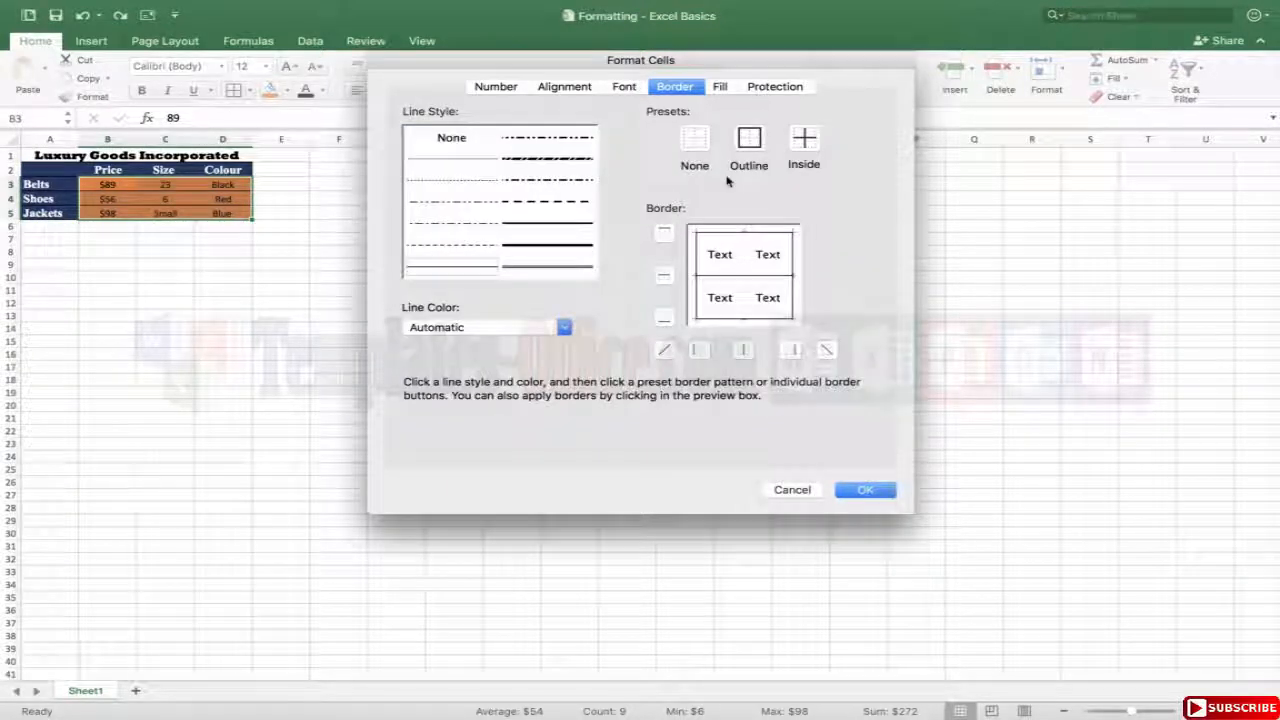
{"action": "left_click", "coordinate": [500, 327]}
{"action": "left_click", "coordinate": [490, 310]}
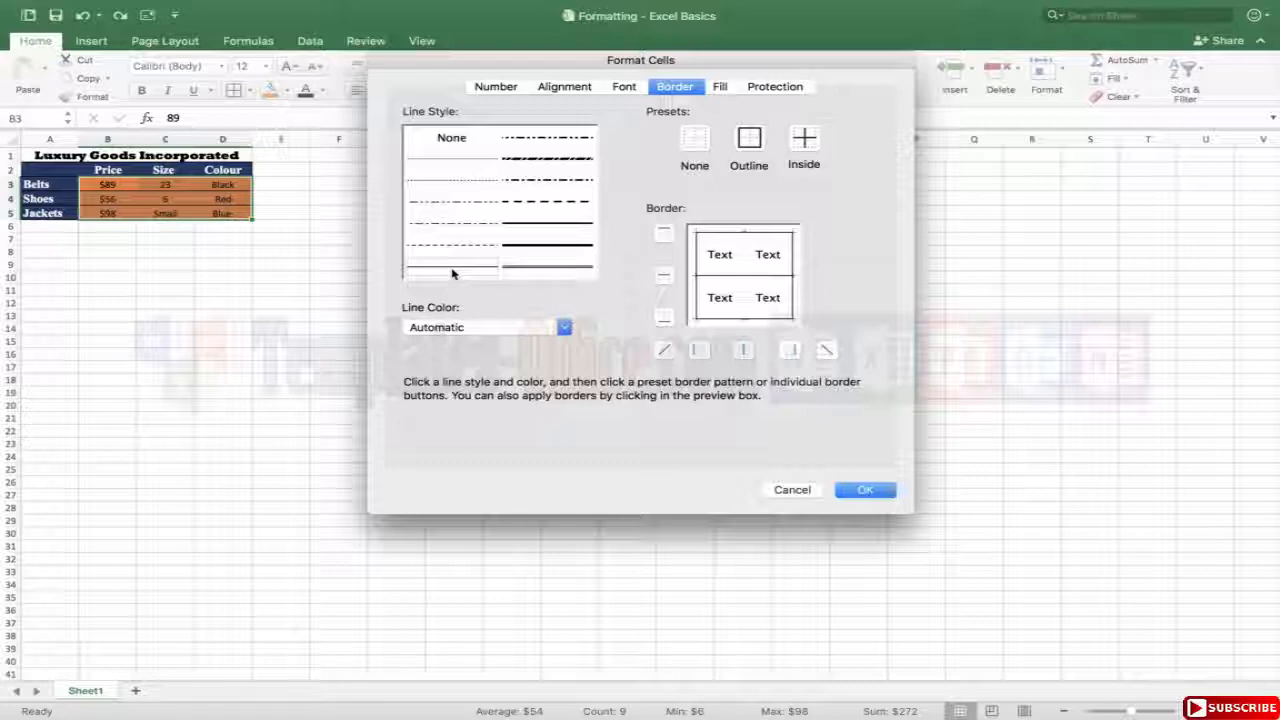
{"action": "left_click", "coordinate": [559, 246]}
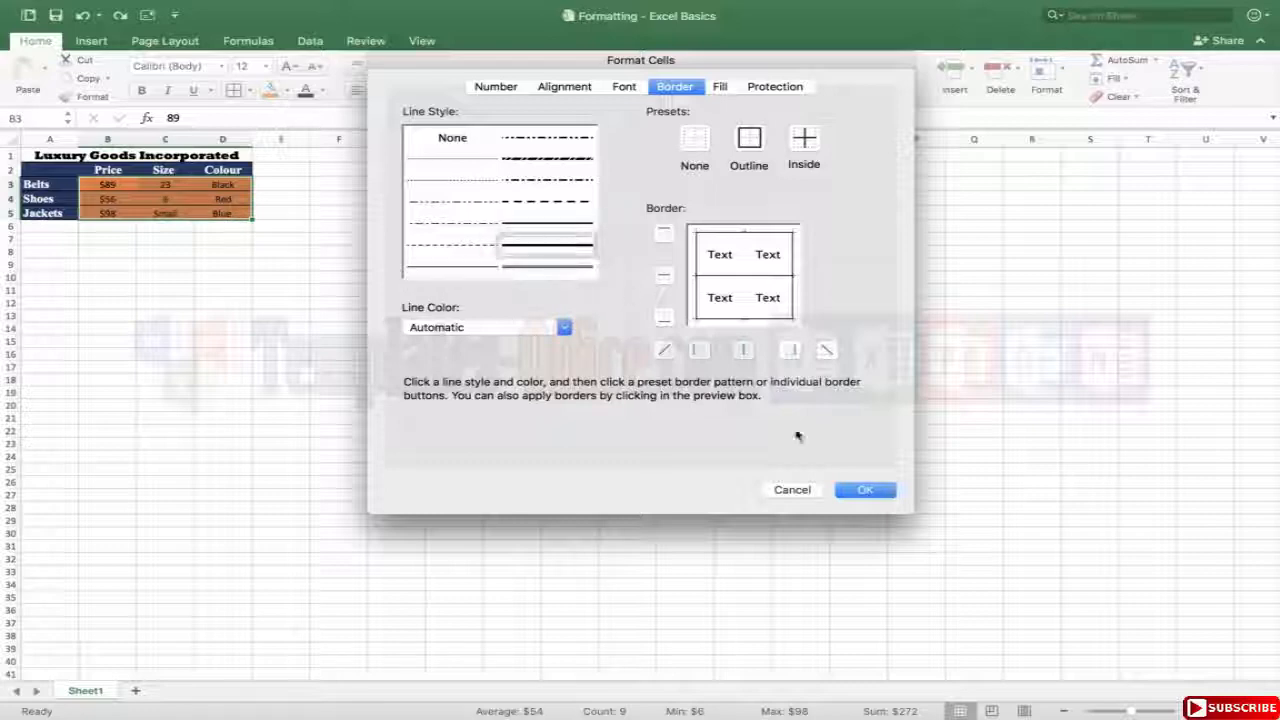
{"action": "left_click", "coordinate": [866, 489]}
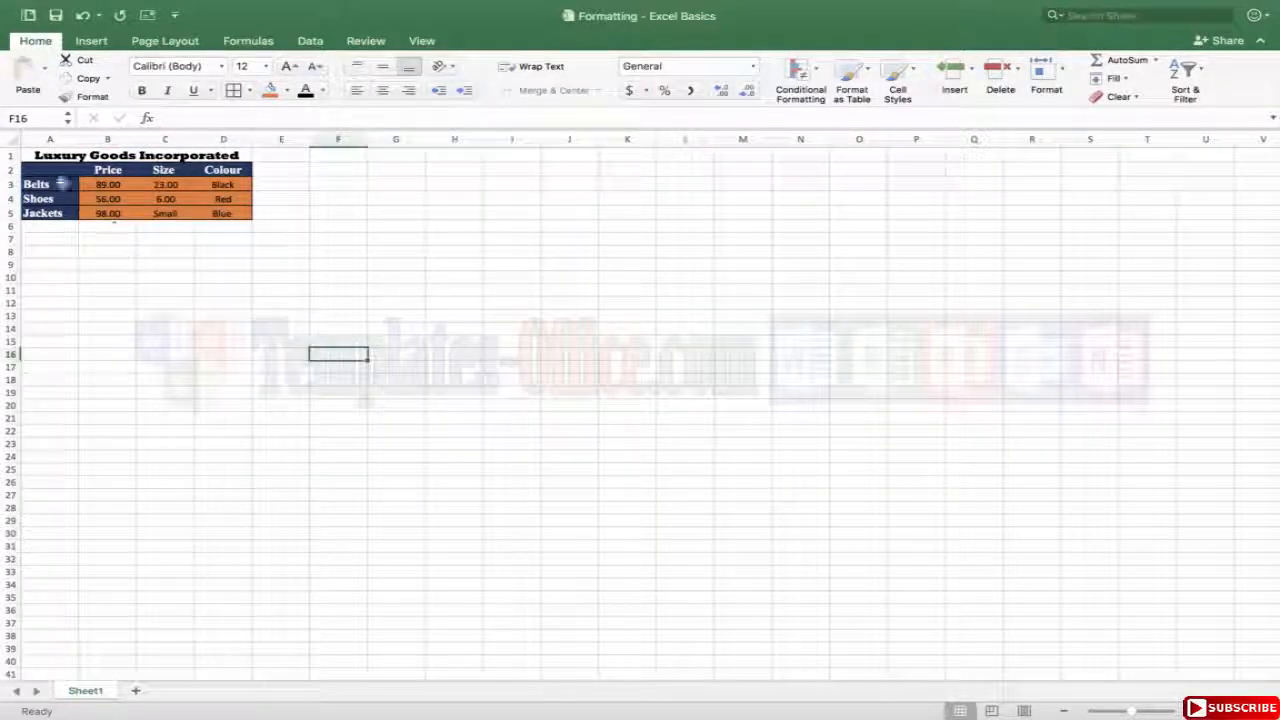
Set the border line style to the thickest solid line, apply it to all borders of B3:D5 and deselect the cells
{"action": "left_click_drag", "start_coordinate": [50, 184], "coordinate": [222, 216]}
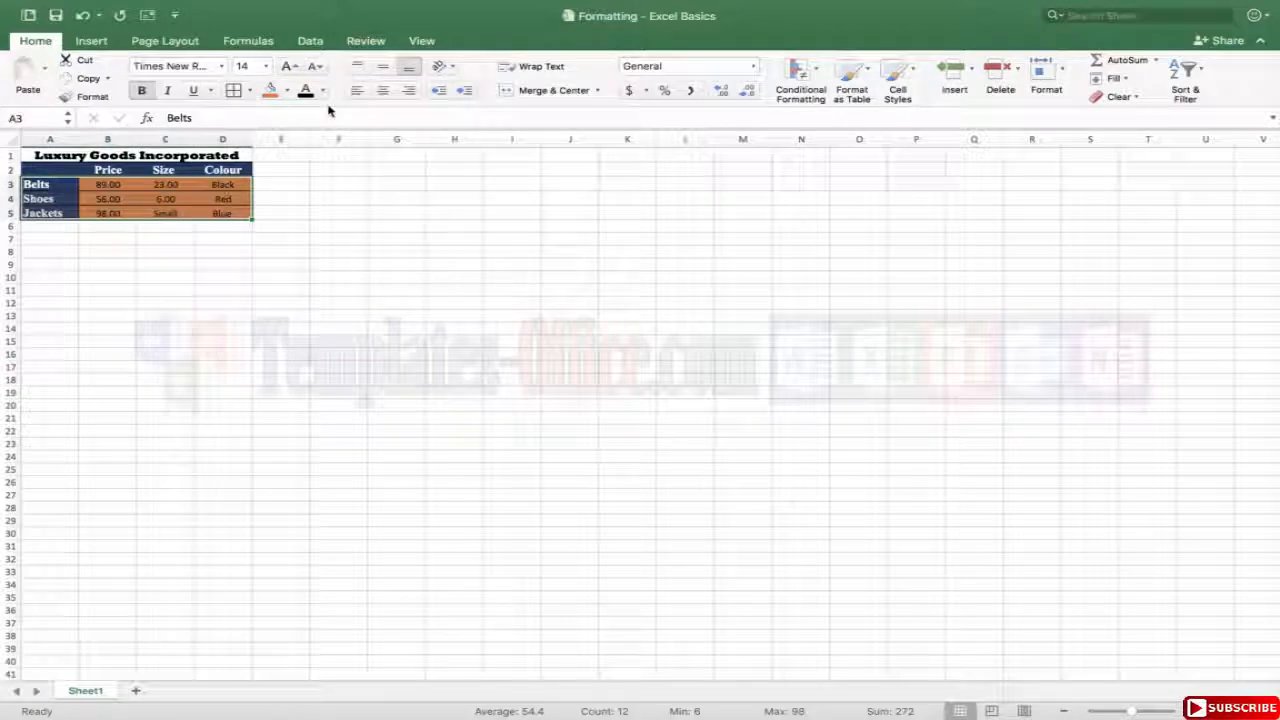
{"action": "left_click", "coordinate": [250, 90]}
{"action": "mouse_move", "coordinate": [300, 506]}
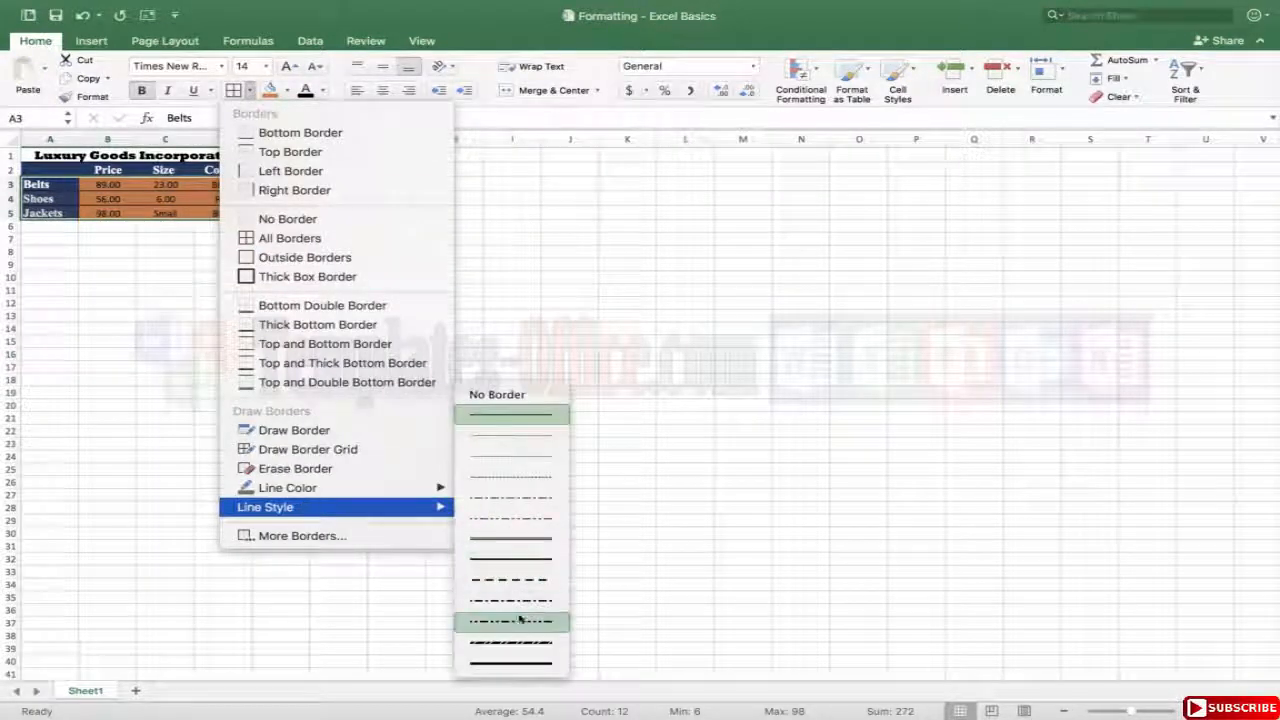
{"action": "left_click", "coordinate": [505, 668]}
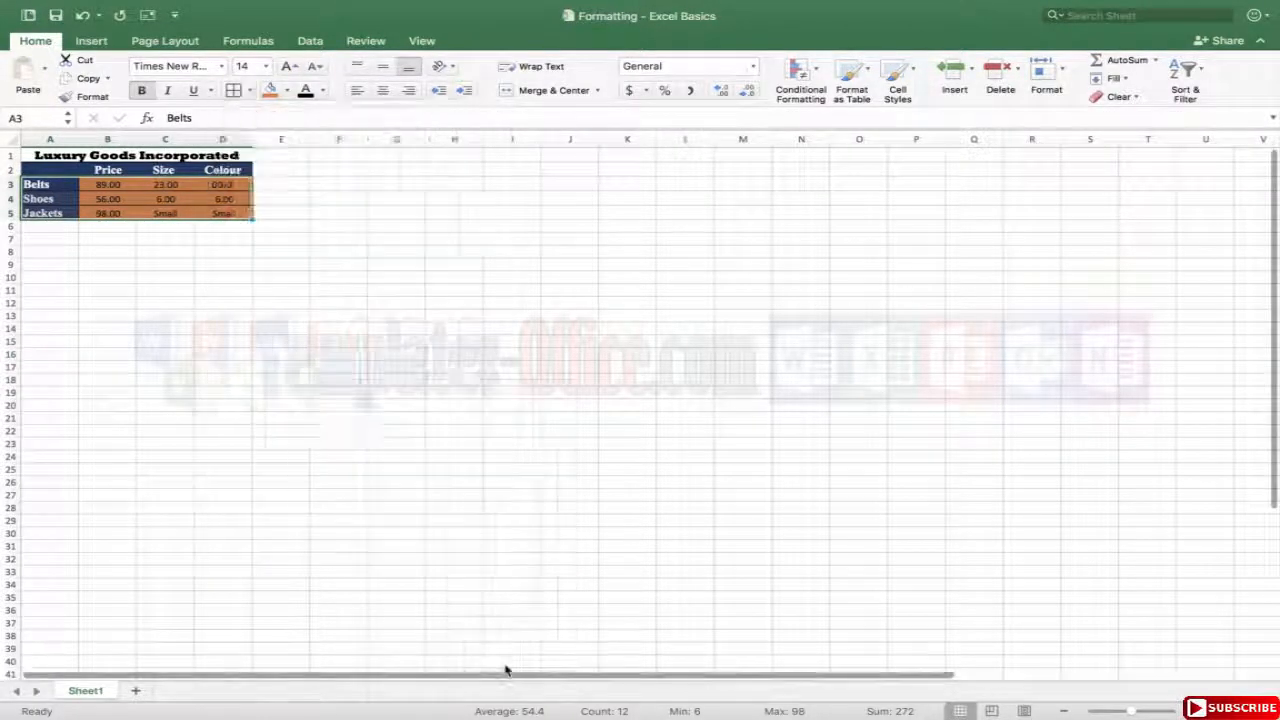
{"action": "left_click", "coordinate": [258, 312]}
{"action": "mouse_move", "coordinate": [107, 185]}
{"action": "left_mouse_down"}
{"action": "mouse_move", "coordinate": [165, 213]}
{"action": "mouse_move", "coordinate": [222, 213]}
{"action": "left_mouse_up"}
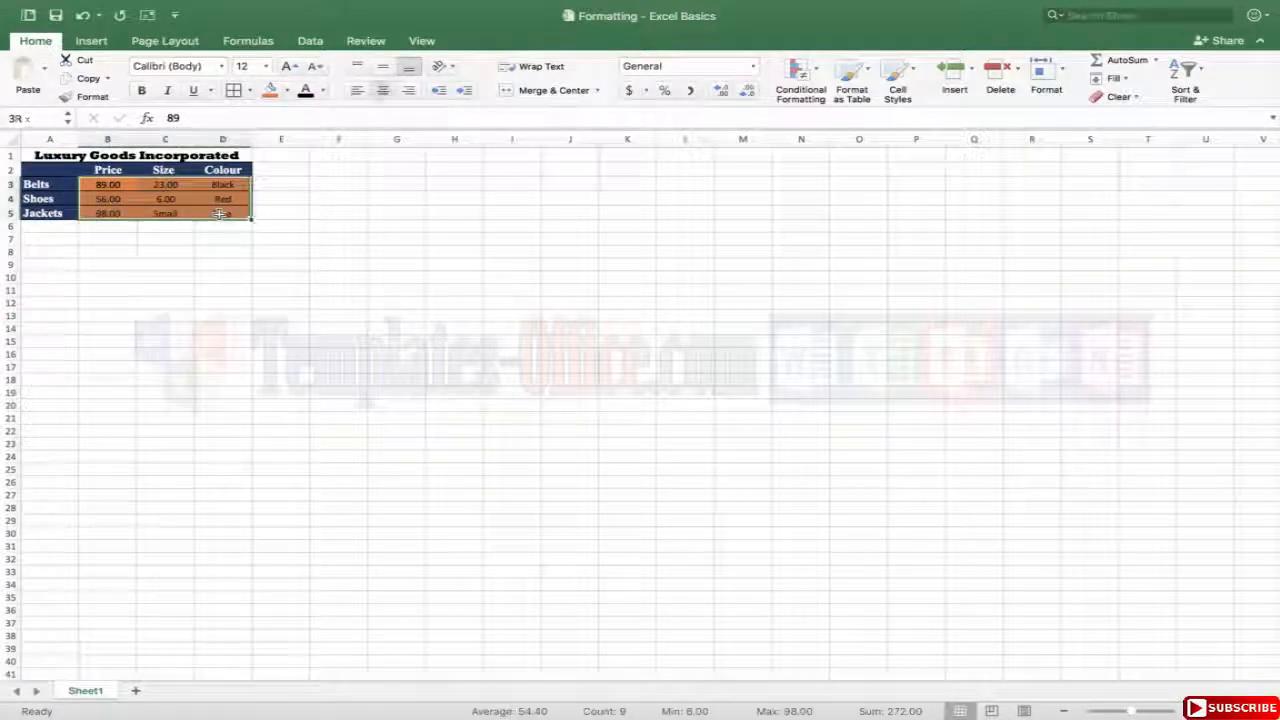
{"action": "left_click", "coordinate": [233, 90]}
{"action": "left_click", "coordinate": [268, 296]}
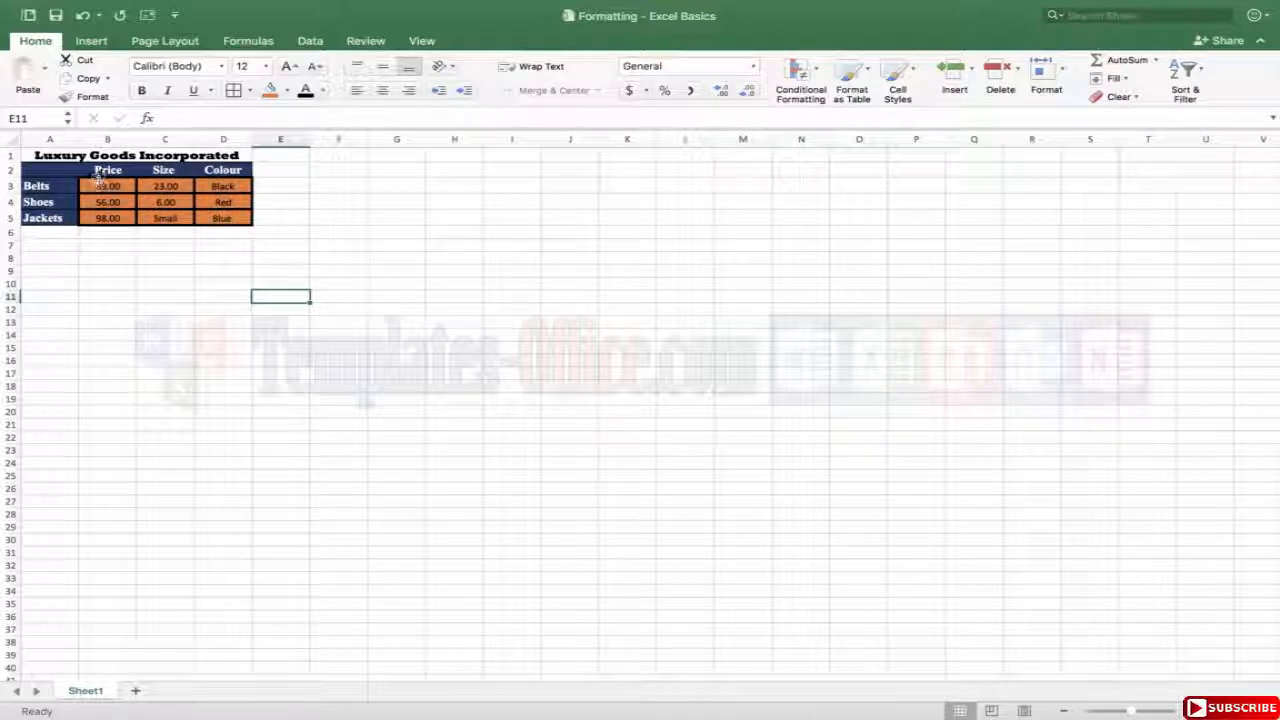
{"action": "left_click_drag", "start_coordinate": [99, 180], "coordinate": [226, 214]}
{"action": "left_click", "coordinate": [208, 203]}
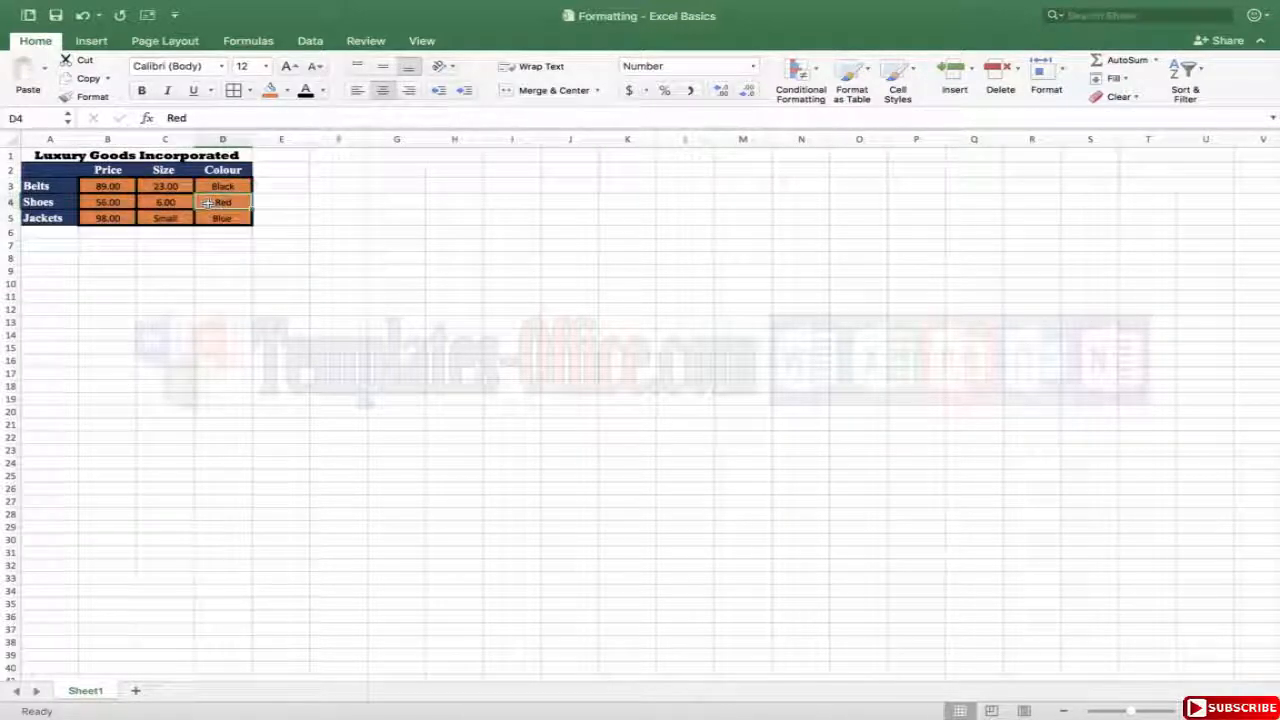
{"action": "left_click_drag", "start_coordinate": [112, 185], "coordinate": [222, 228]}
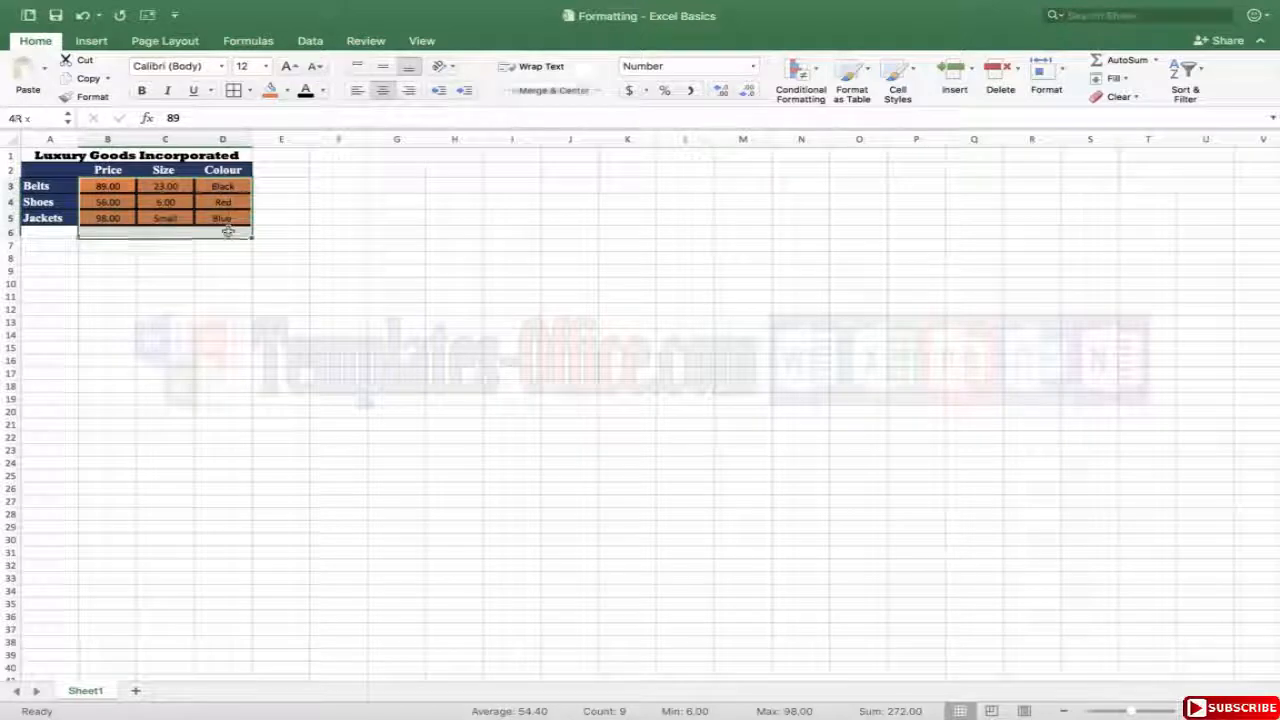
{"action": "left_click", "coordinate": [262, 308]}
{"action": "left_click_drag", "start_coordinate": [95, 182], "coordinate": [228, 220]}
{"action": "left_click", "coordinate": [182, 268]}
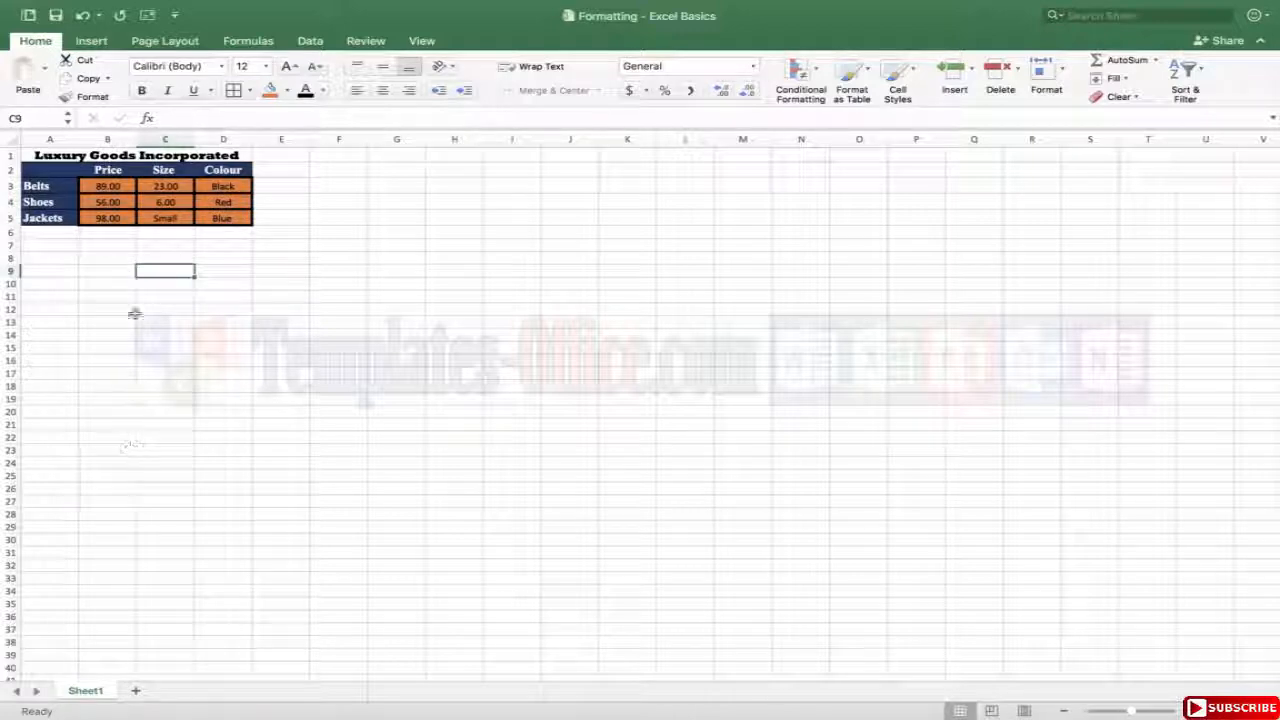
{"action": "left_click", "coordinate": [96, 242]}
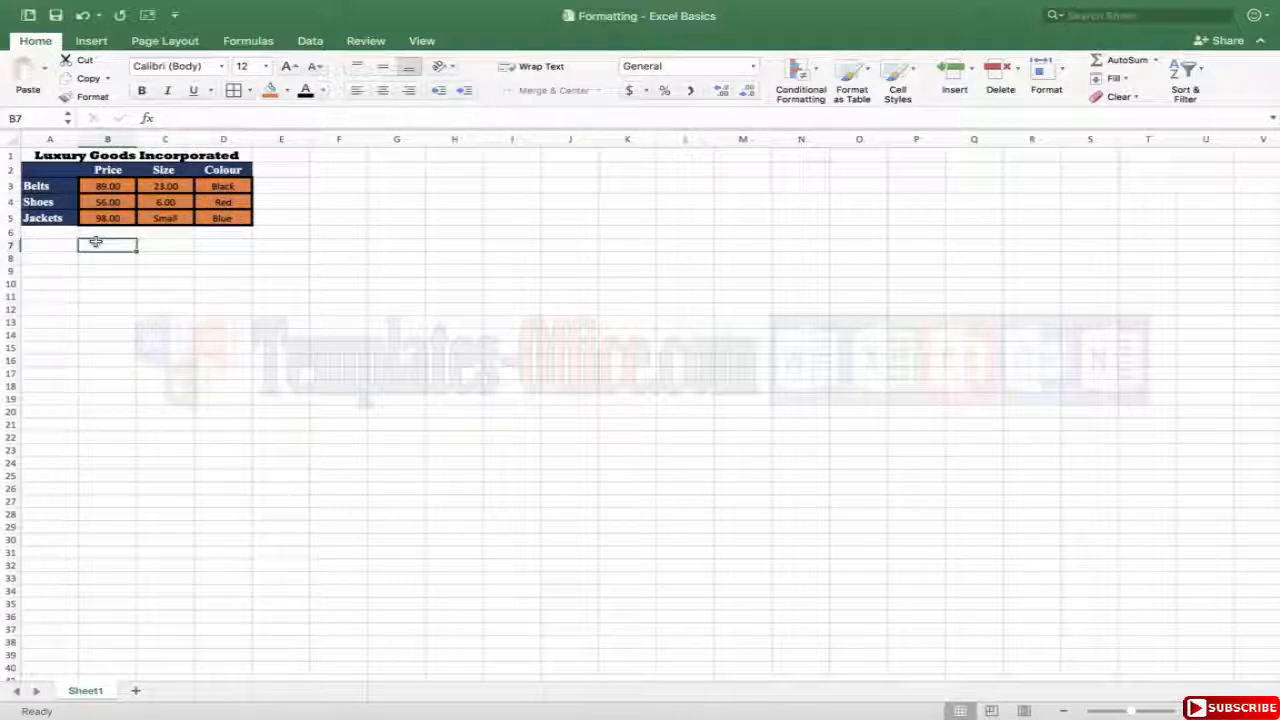